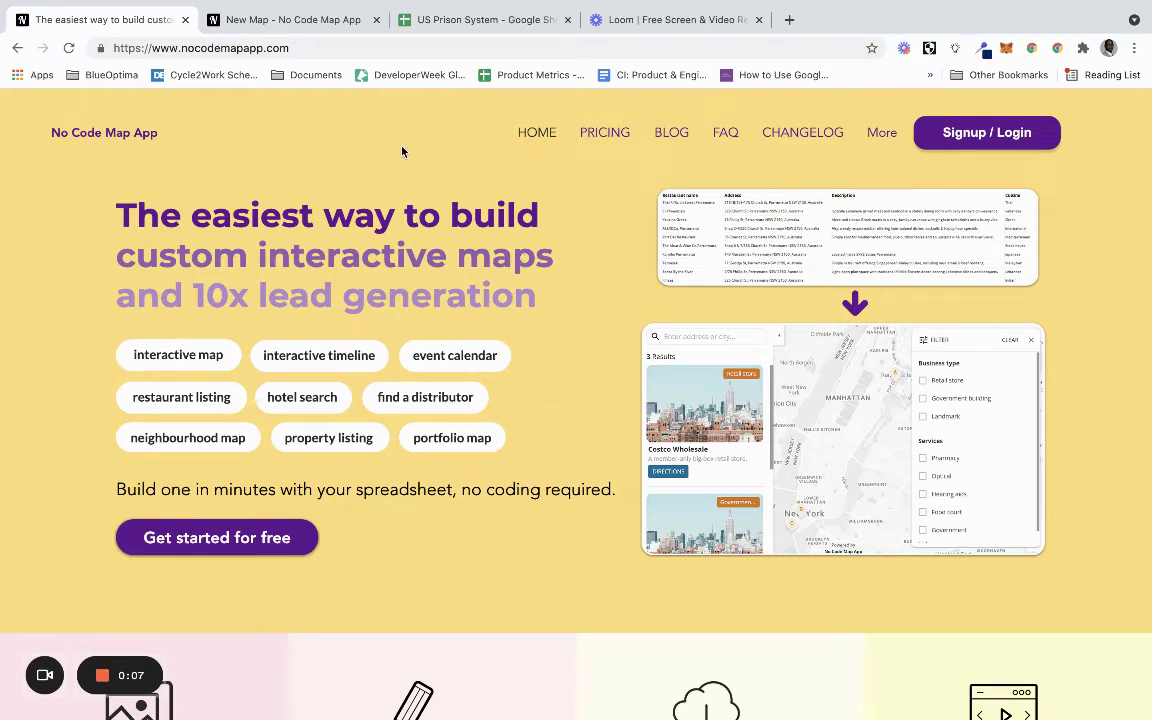
# Step: Switch to the saved three-prison map and zoom out to centre the Southeast markers
pyautogui.click(312, 24)
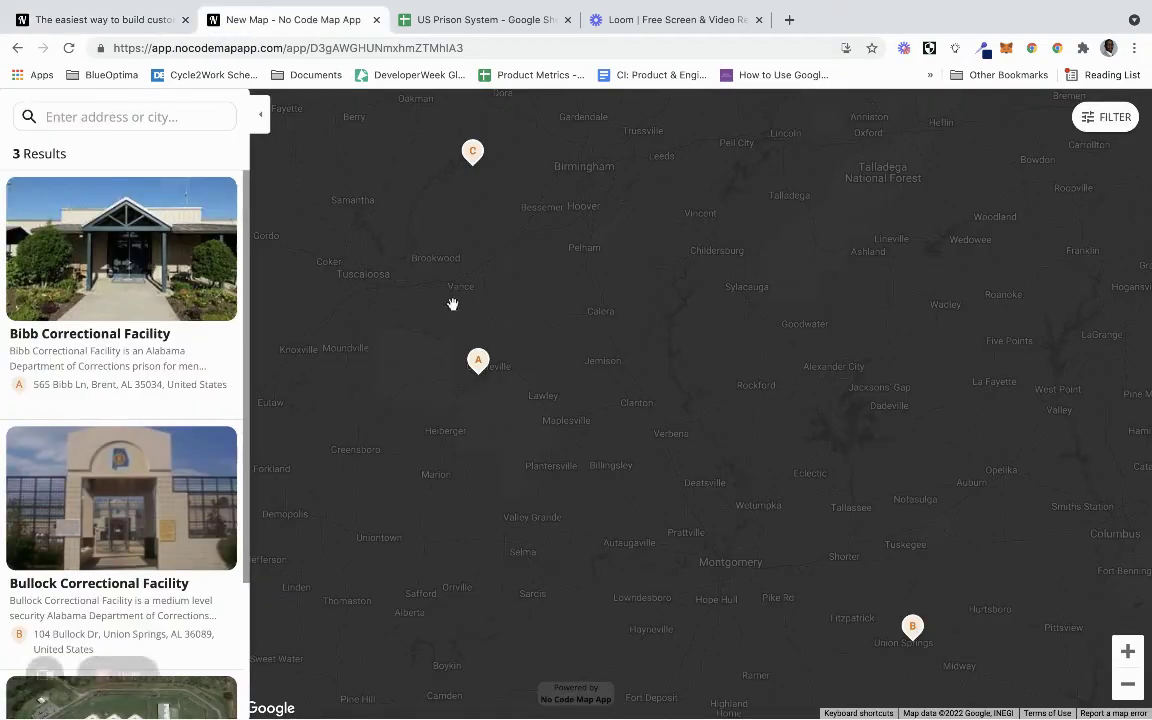
pyautogui.click(1128, 686)
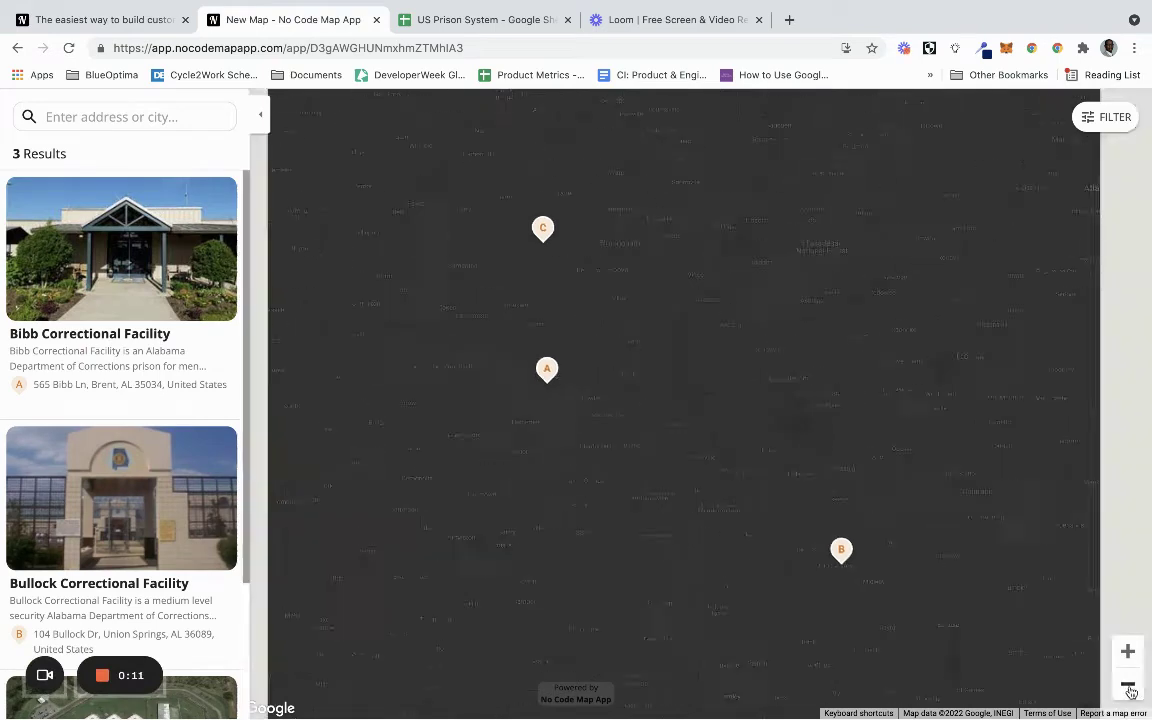
pyautogui.click(1128, 686)
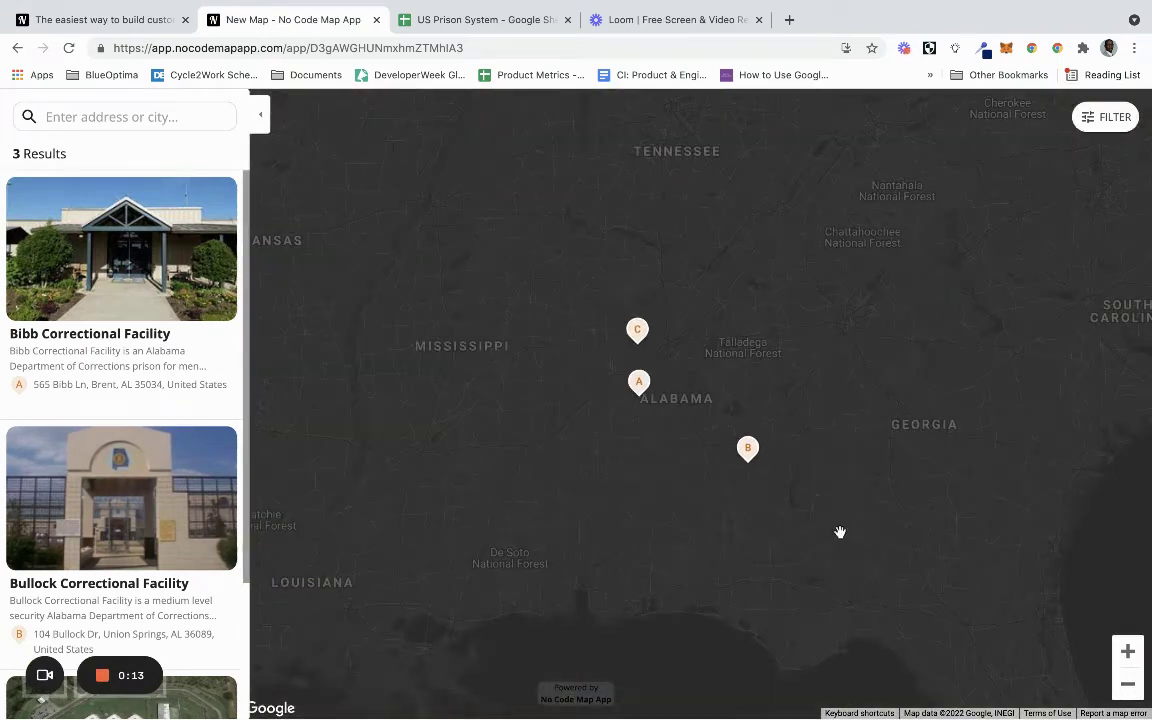
pyautogui.moveTo(833, 414); pyautogui.dragTo(715, 368)
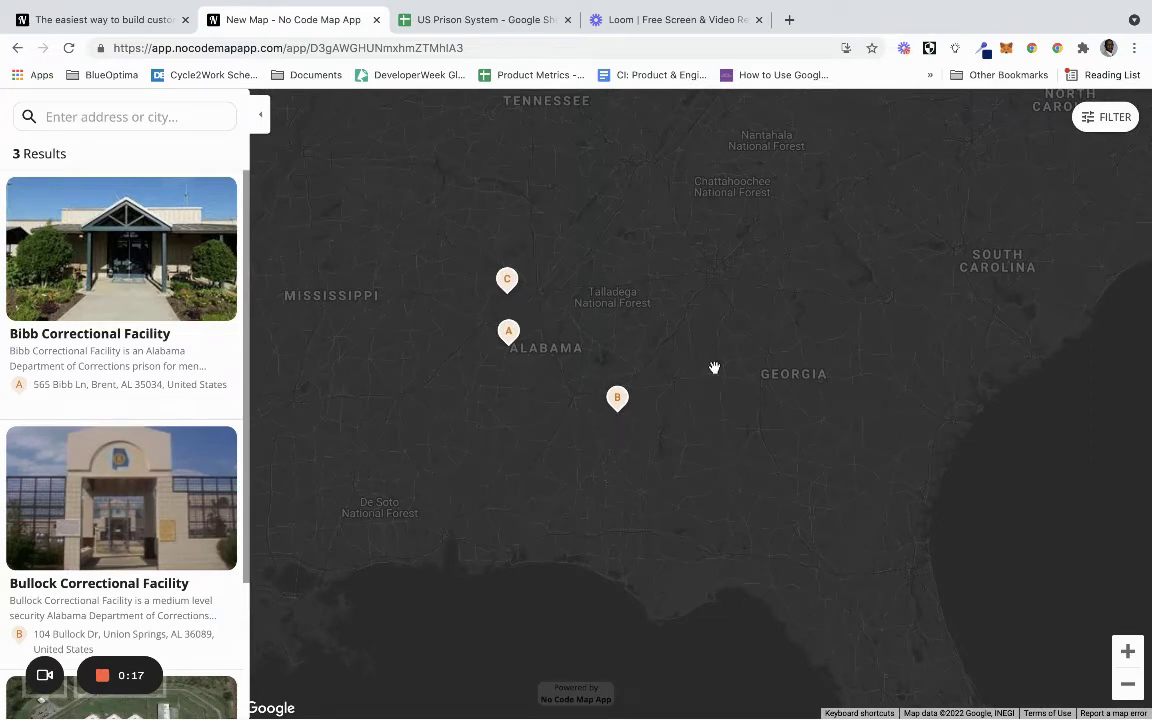
pyautogui.scroll(-3, 145, 350)
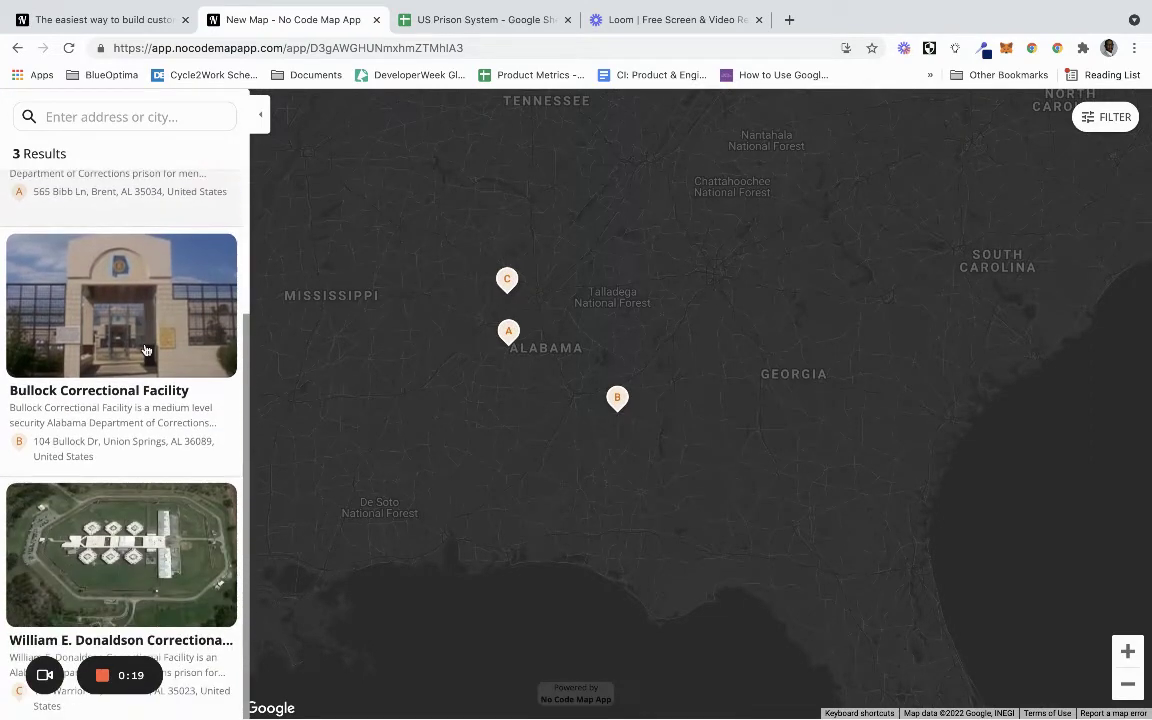
pyautogui.scroll(3, 145, 350)
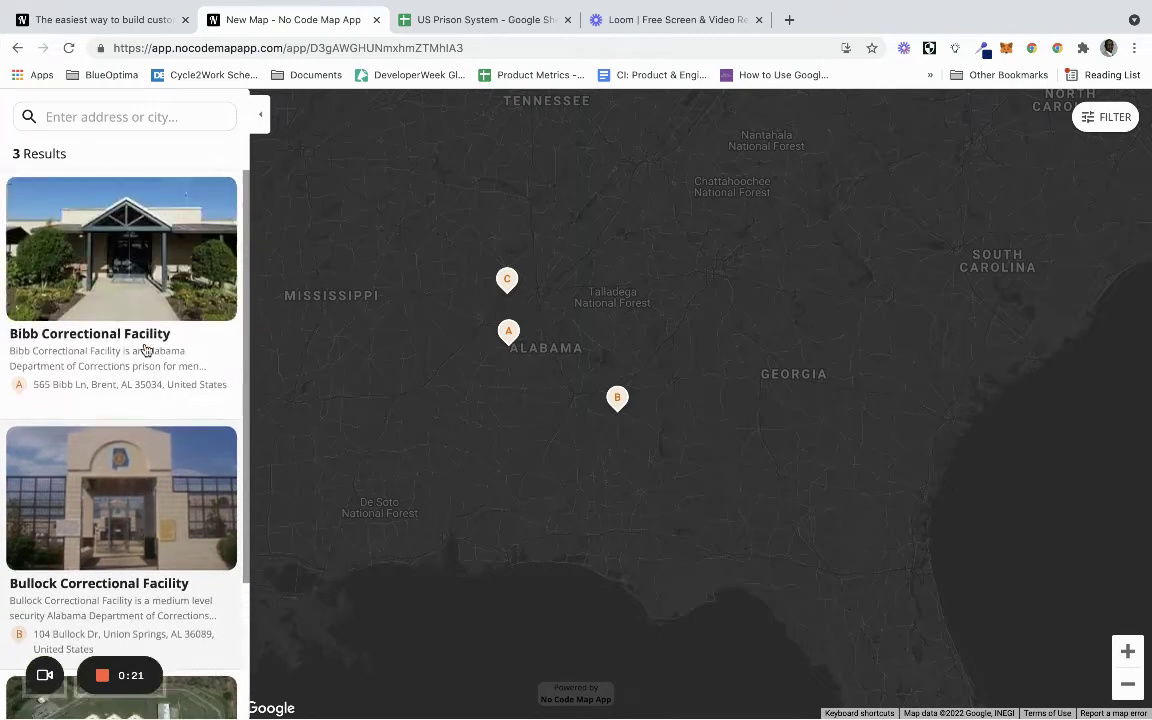
# Step: Preview the Bibb and Bullock Correctional Facility details, then close the Bullock popup
pyautogui.click(143, 275)
pyautogui.scroll(-3, 488, 580)
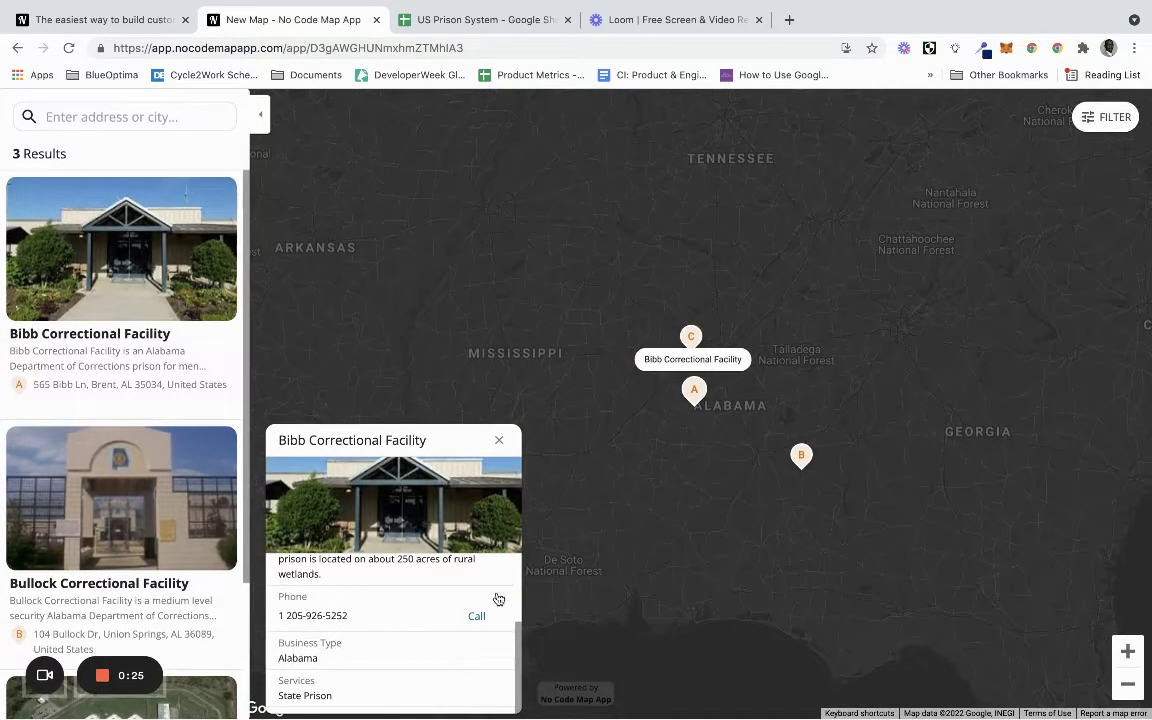
pyautogui.click(110, 495)
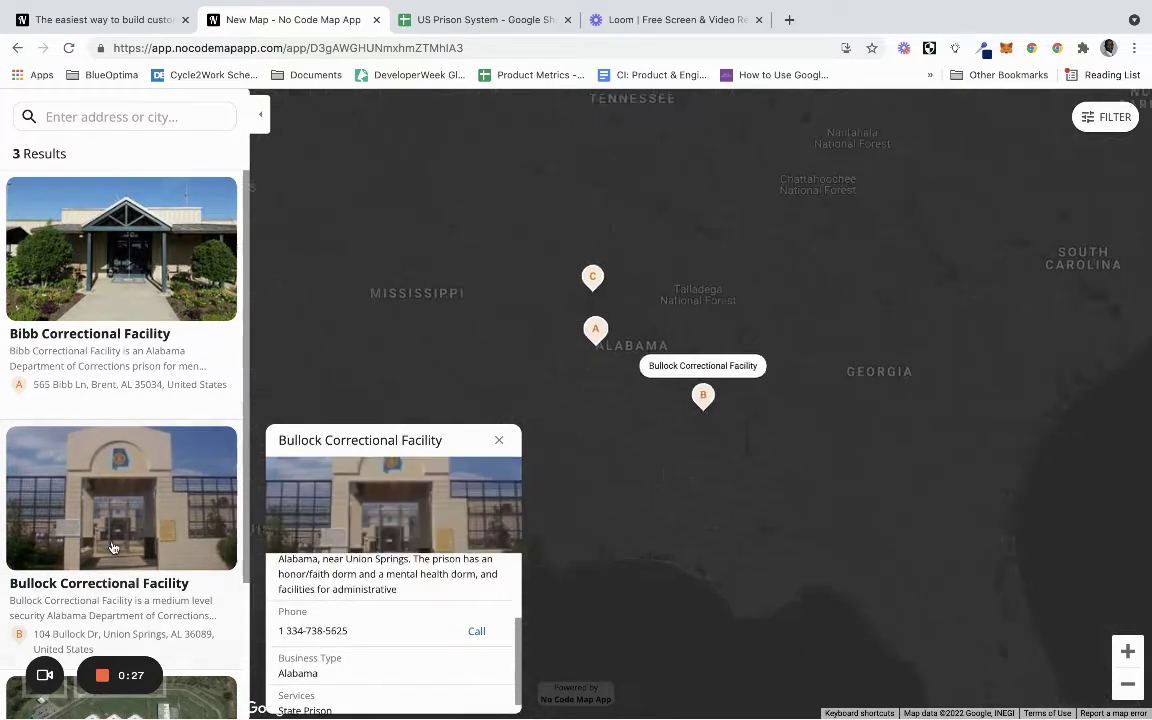
pyautogui.click(1127, 684)
pyautogui.click(1127, 684)
pyautogui.click(1127, 684)
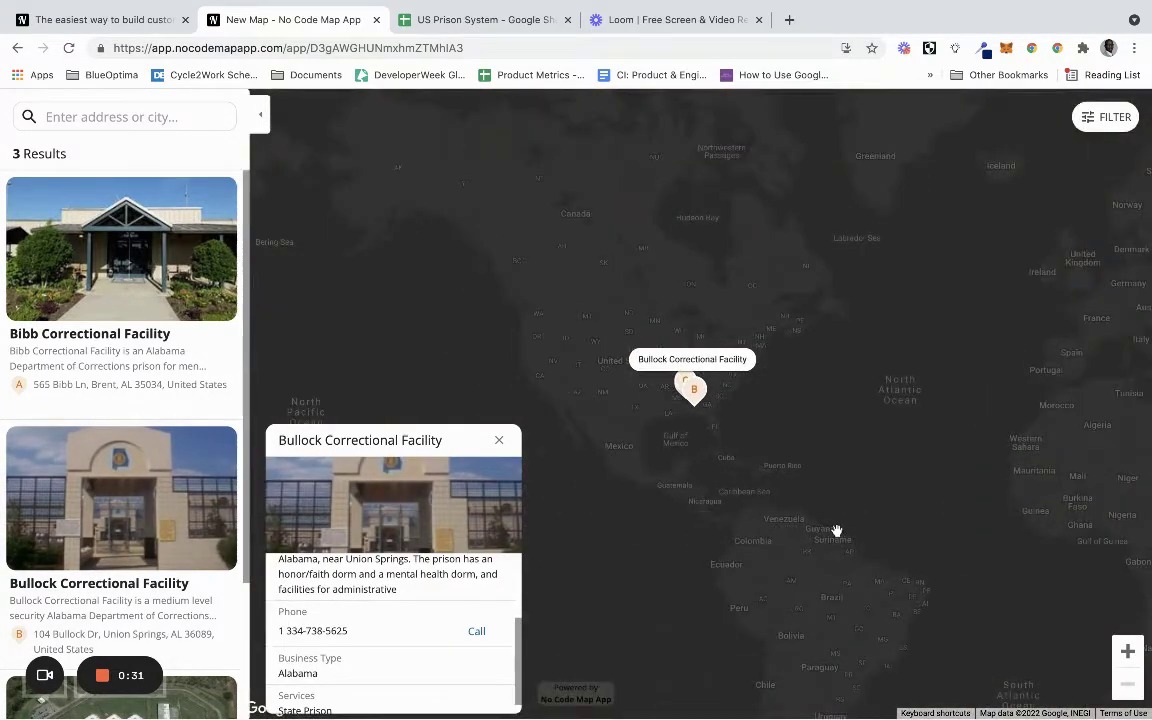
pyautogui.click(496, 443)
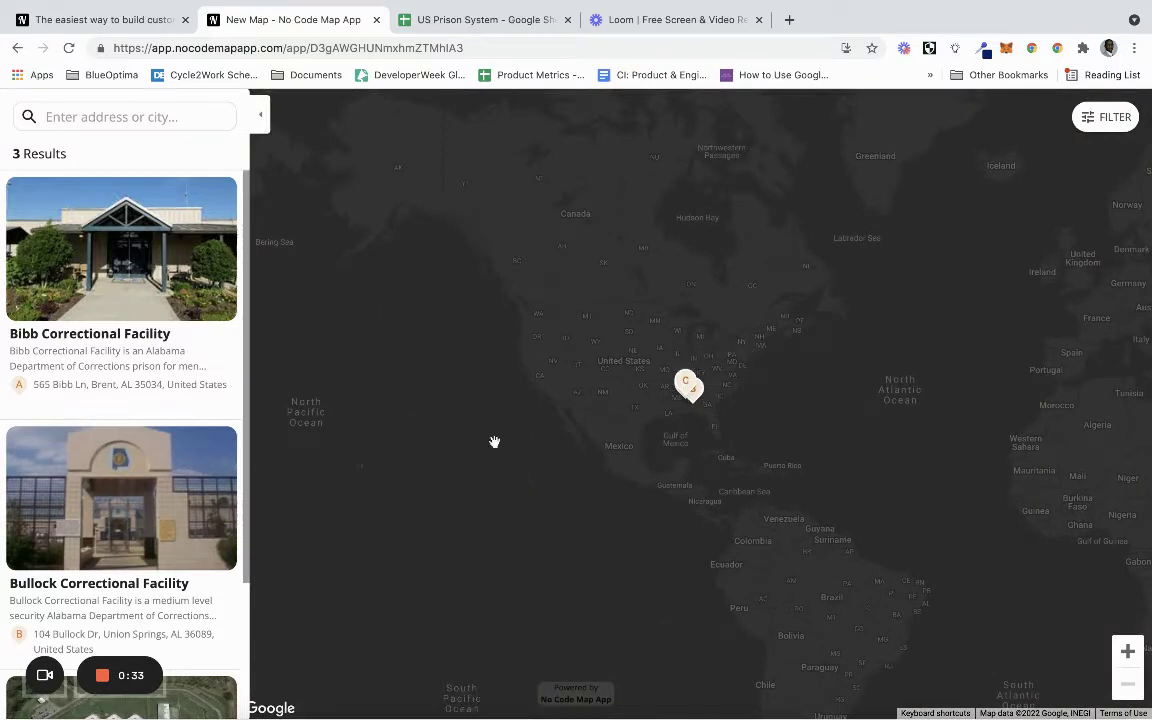
pyautogui.click(686, 384)
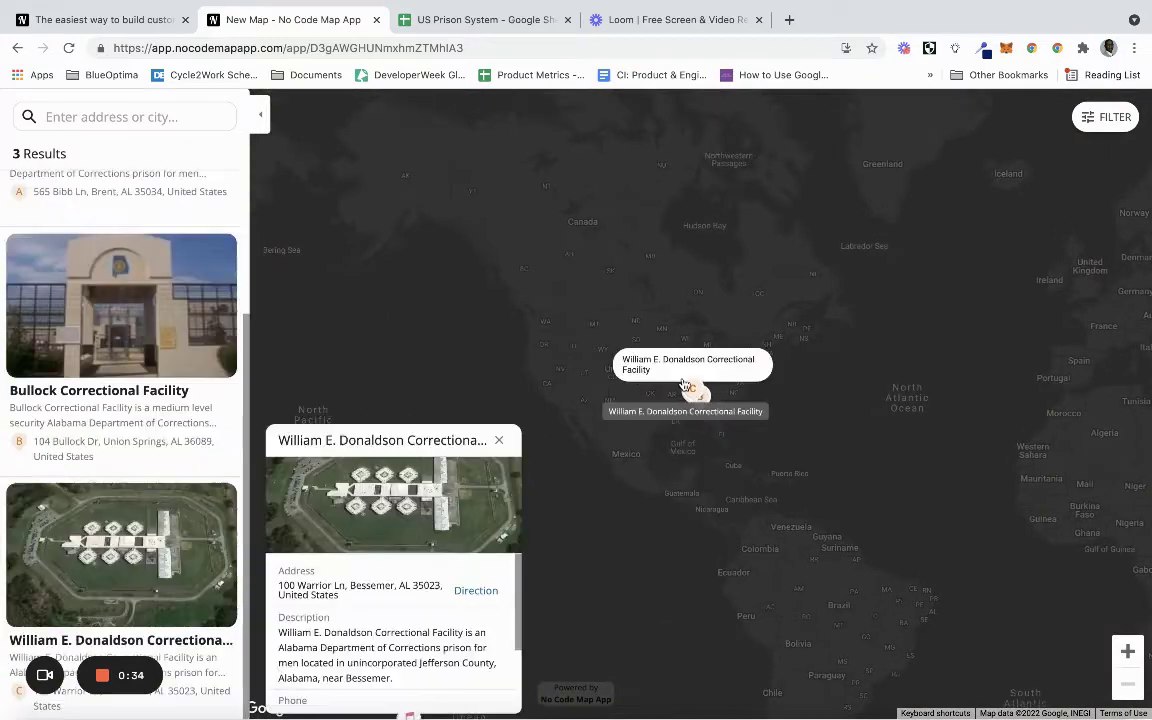
pyautogui.click(1127, 651)
pyautogui.click(1127, 651)
pyautogui.click(1127, 651)
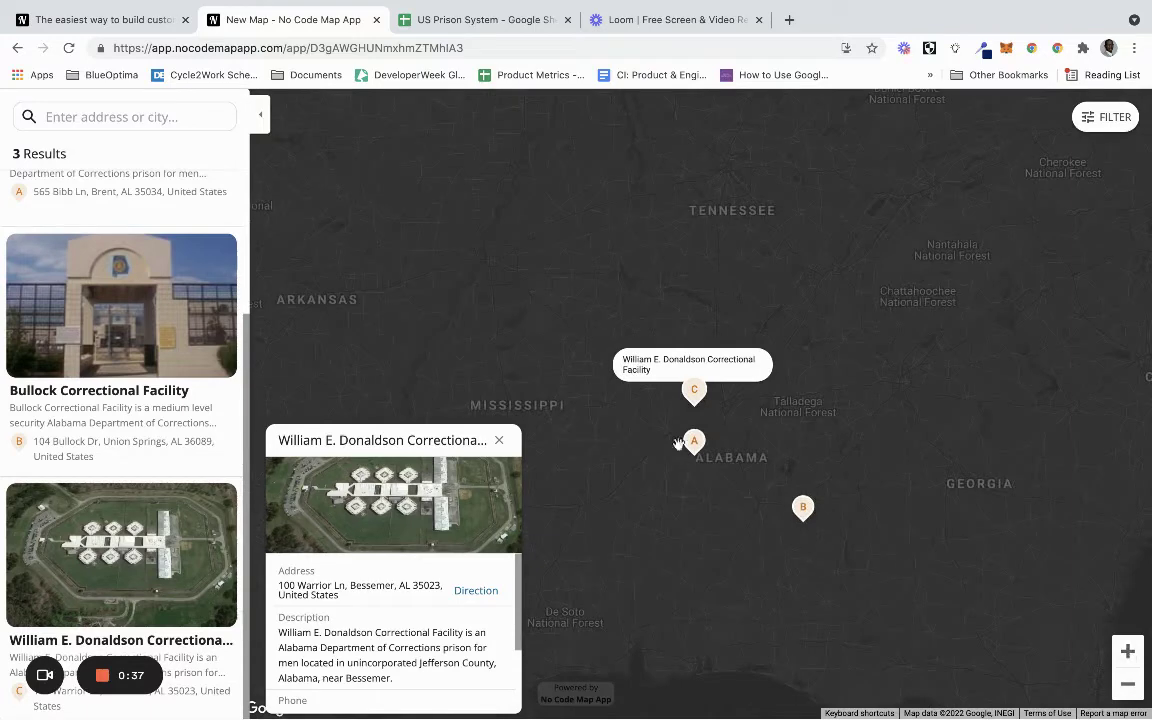
pyautogui.click(694, 441)
pyautogui.click(801, 457)
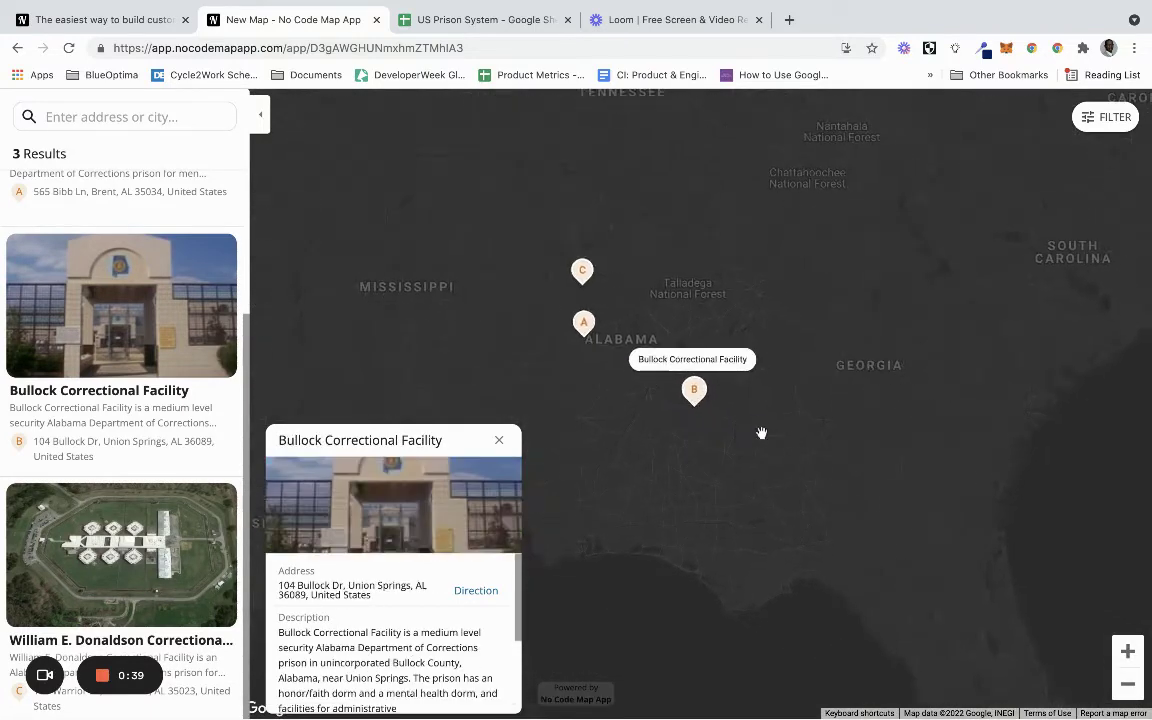
pyautogui.click(500, 440)
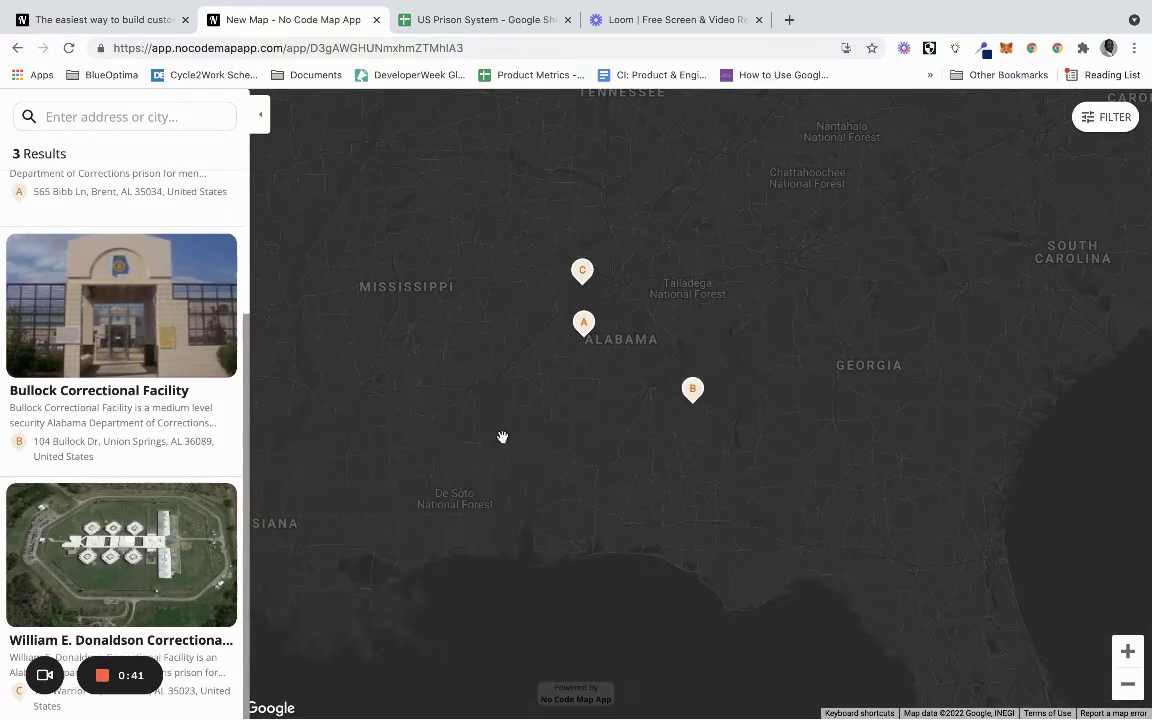
pyautogui.scroll(1, 211, 382)
pyautogui.scroll(3, 211, 382)
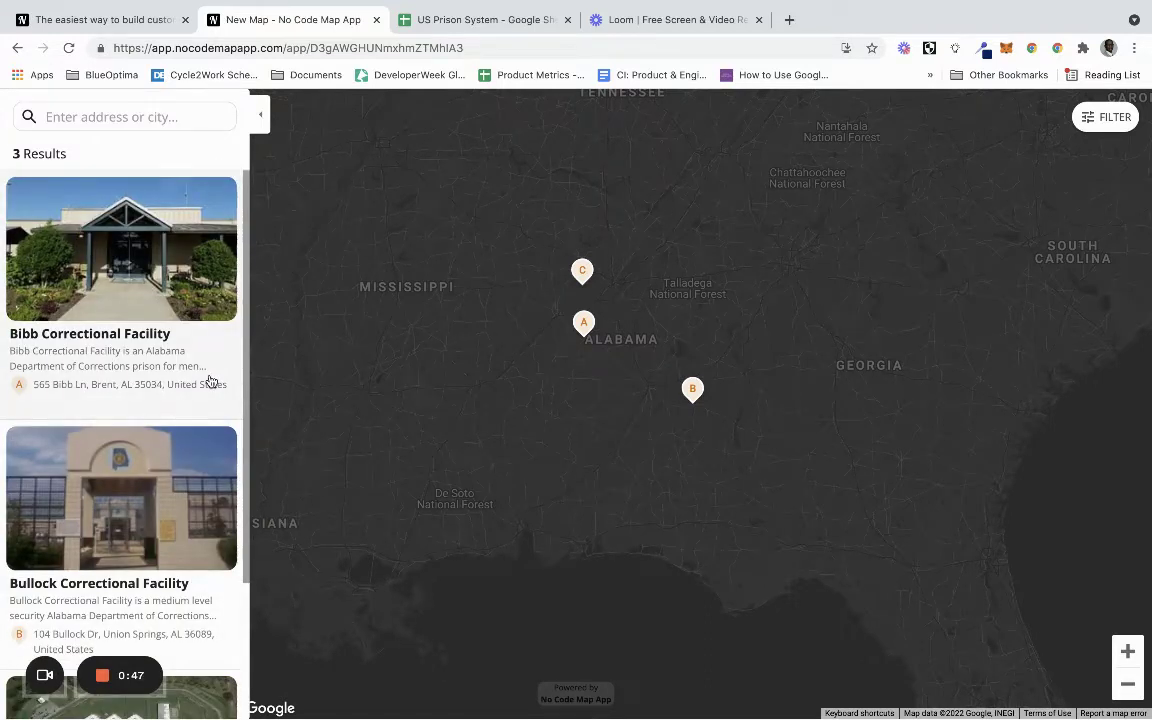
# Step: Return to the homepage and scroll through its features and How it works sections
pyautogui.click(130, 19)
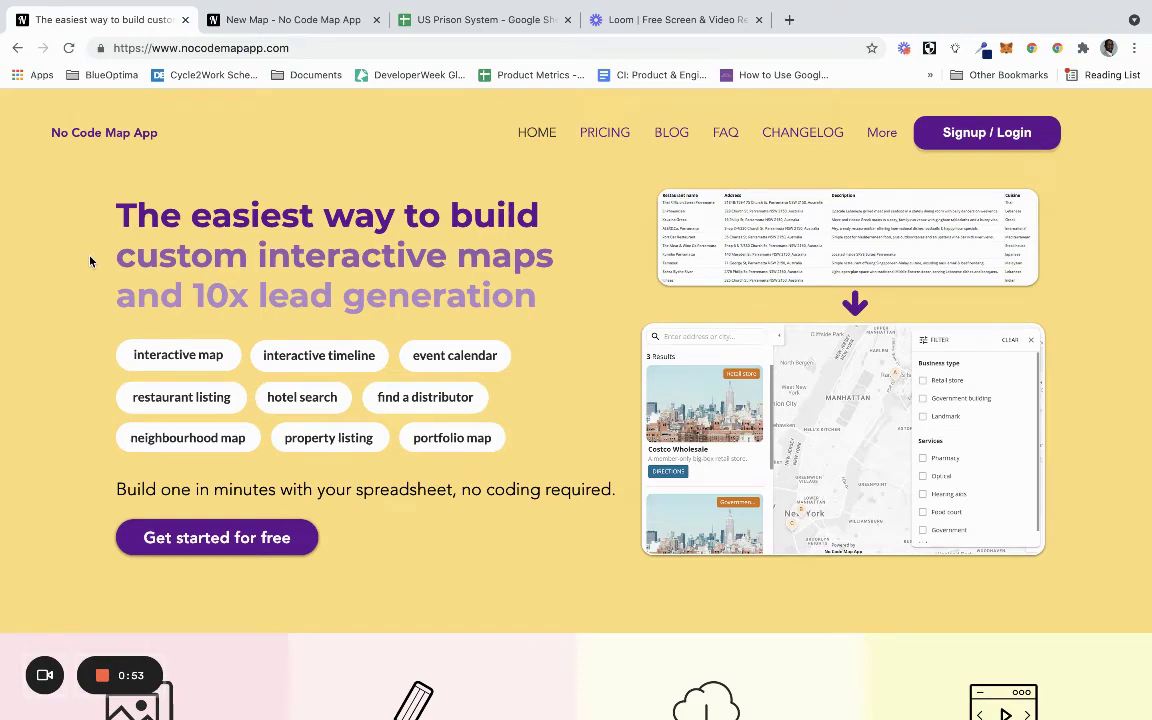
pyautogui.scroll(-5, 90, 261)
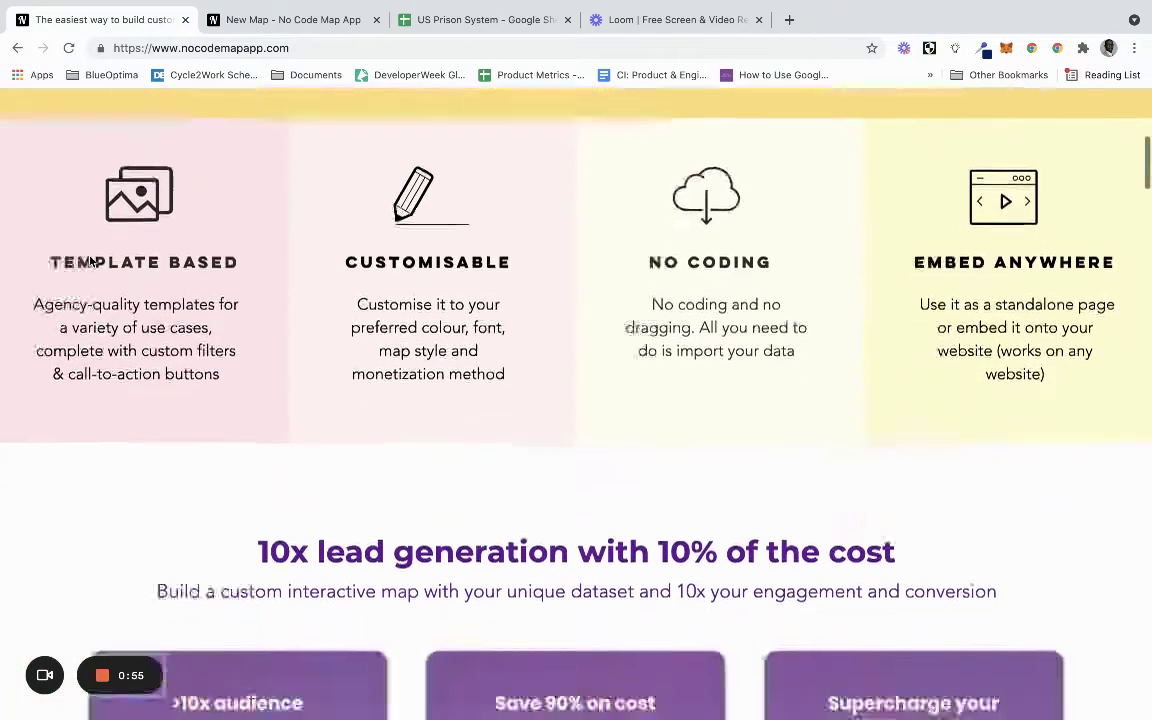
pyautogui.scroll(-9, 90, 261)
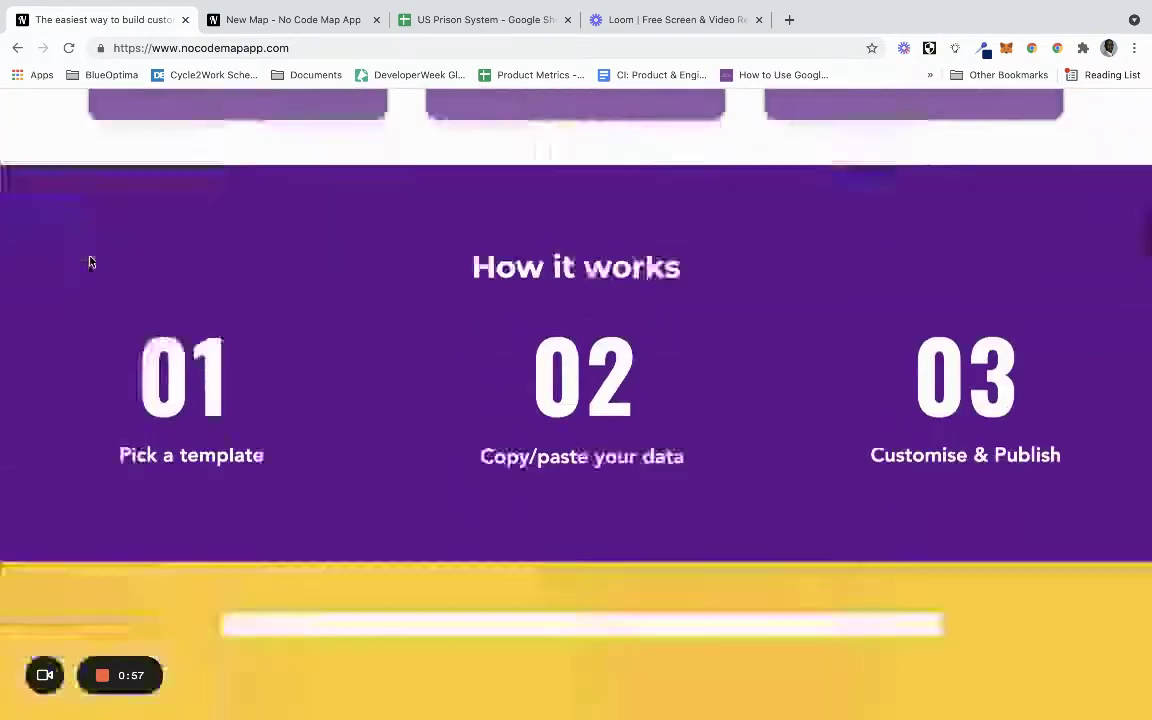
pyautogui.scroll(-8, 90, 262)
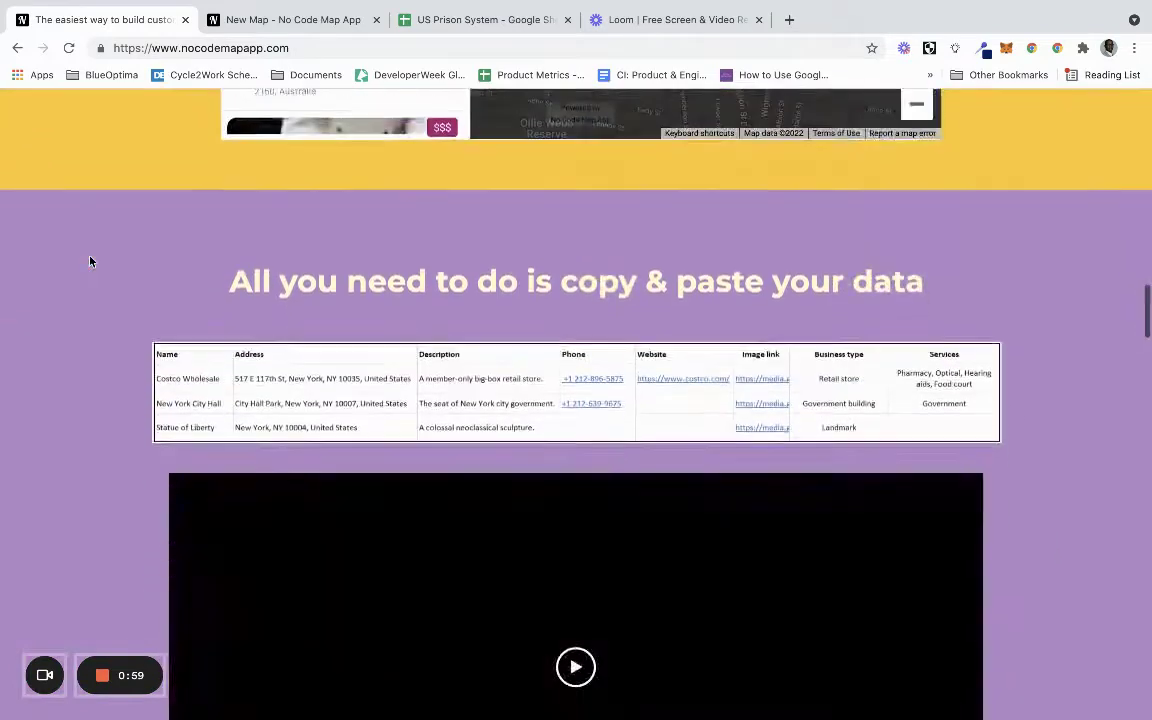
pyautogui.scroll(-7, 90, 261)
pyautogui.scroll(20, 90, 261)
pyautogui.scroll(5, 89, 261)
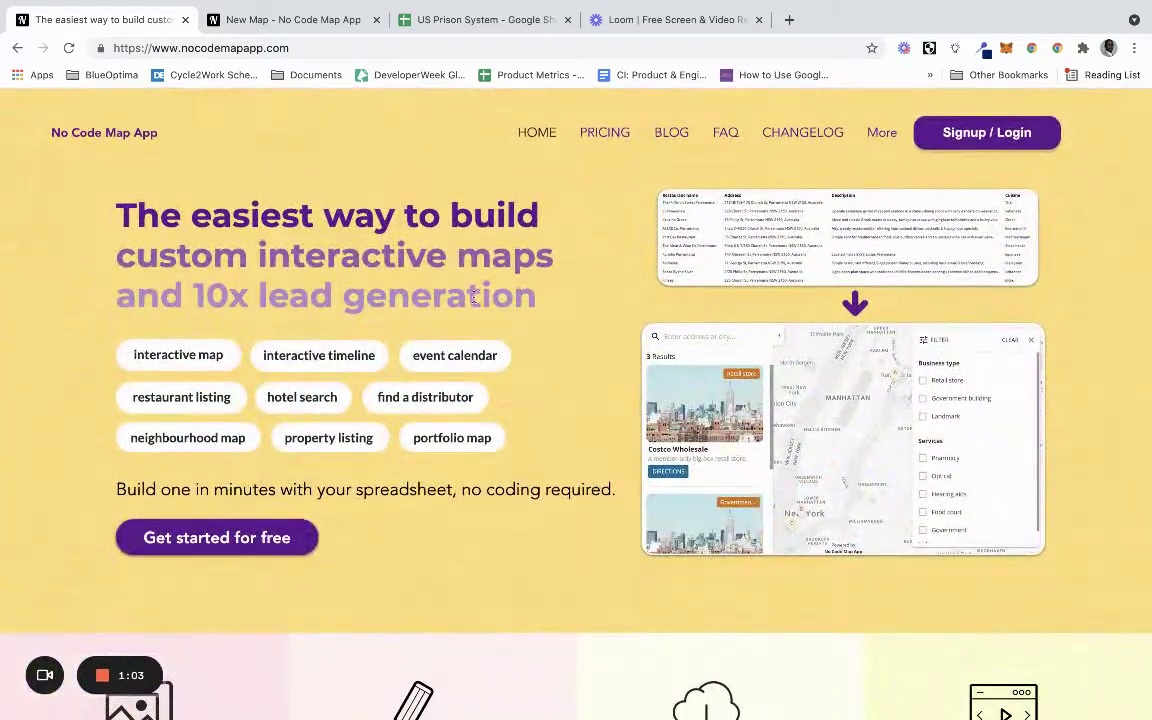
# Step: Open the US Prison System sheet and review the header row, settling on Business type in H9
pyautogui.click(515, 28)
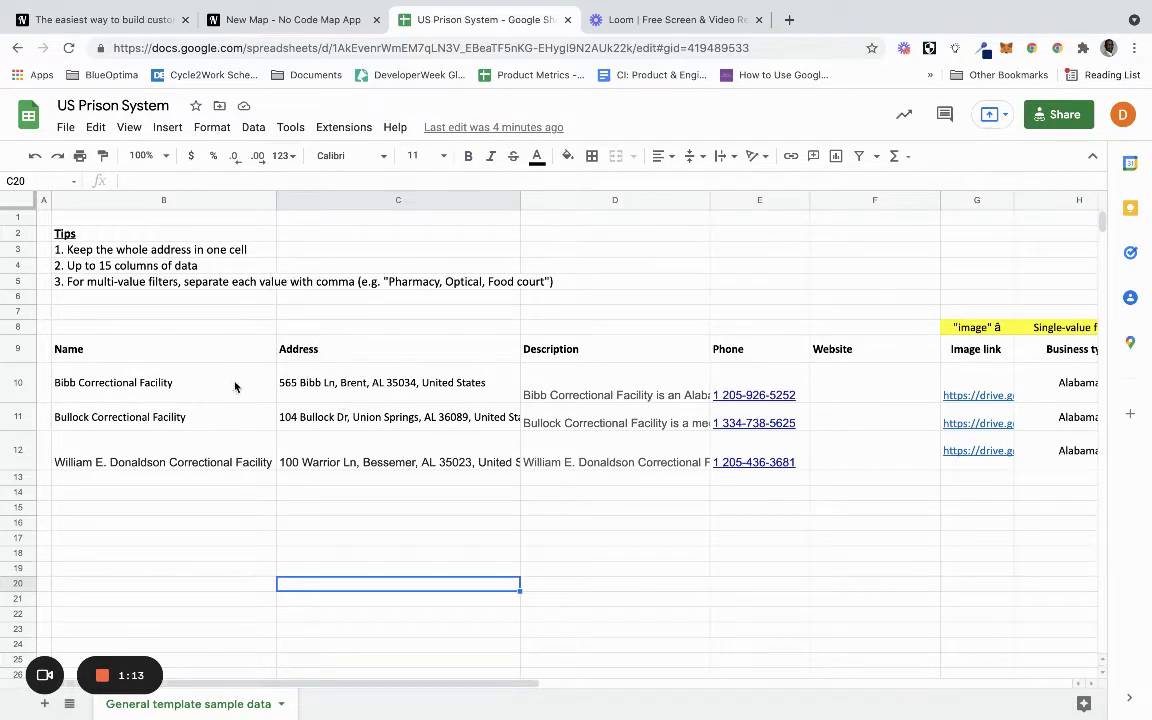
pyautogui.click(185, 351)
pyautogui.press('Right')
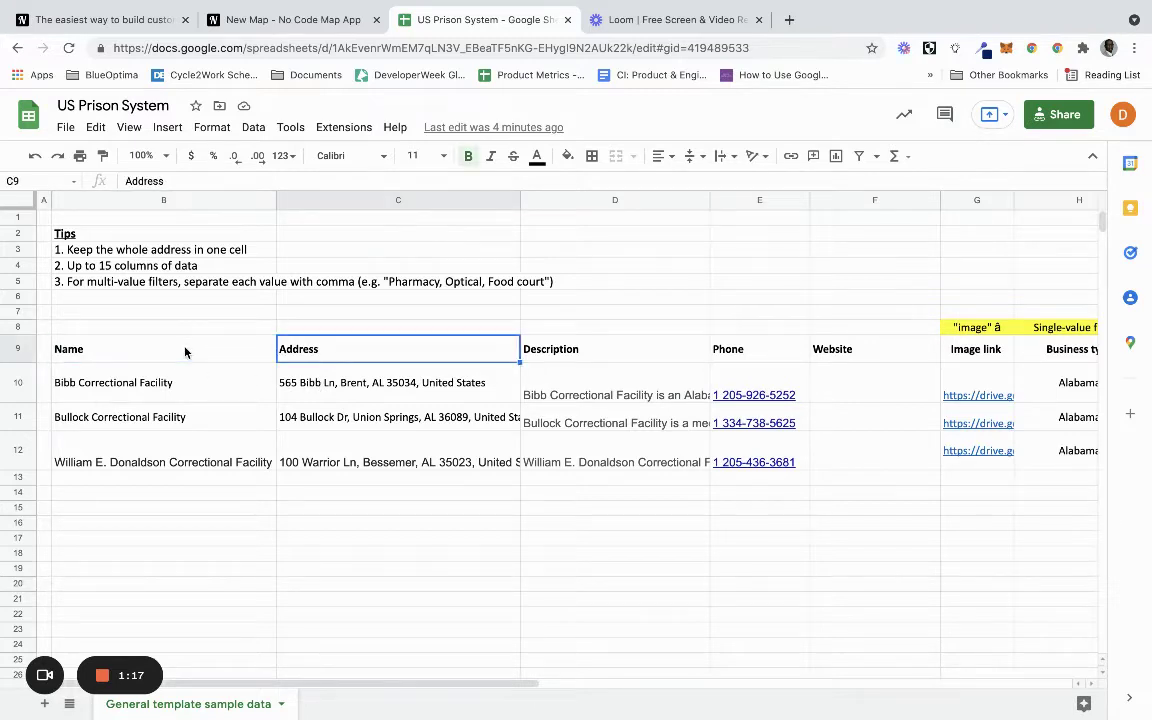
pyautogui.press('Right')
pyautogui.press('Right')
pyautogui.press('Right')
pyautogui.press('Right')
pyautogui.press('Right')
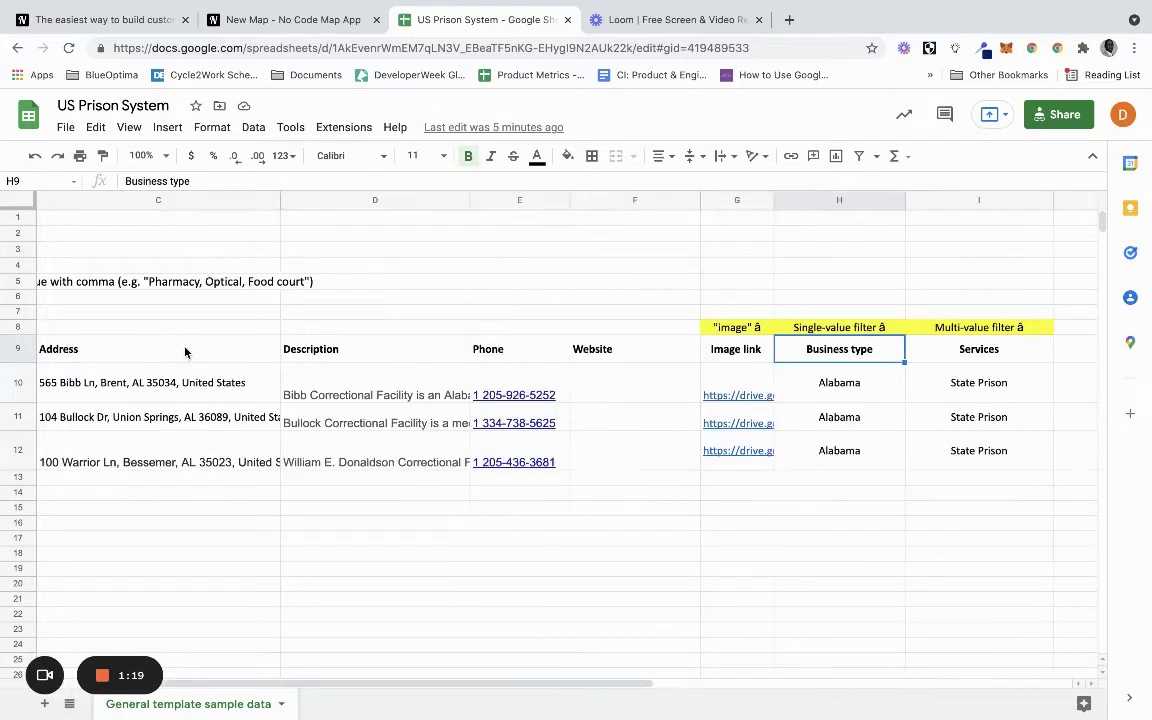
pyautogui.press('Left')
pyautogui.press('Right')
pyautogui.press('Right')
pyautogui.press('Left')
pyautogui.press('Down')
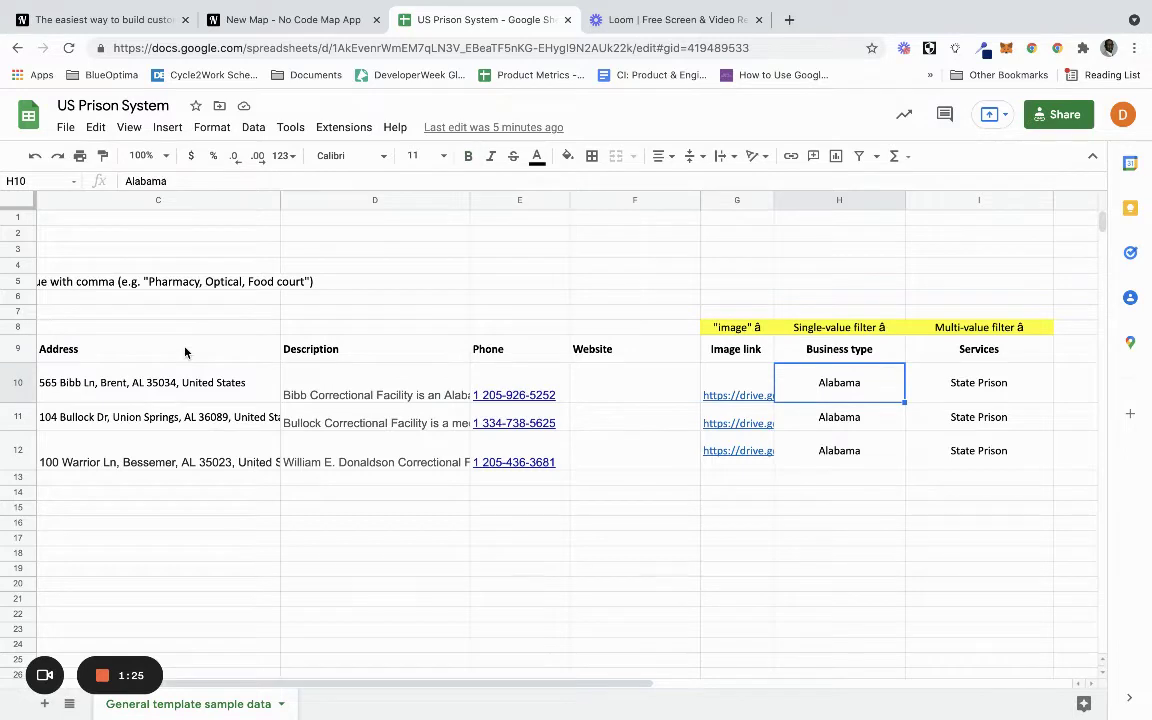
pyautogui.press('Up')
pyautogui.press('Down')
pyautogui.press('Up')
# Step: Rename H9 to 'State' and the Services header I9 to 'Type', then return to column A
pyautogui.write('State')
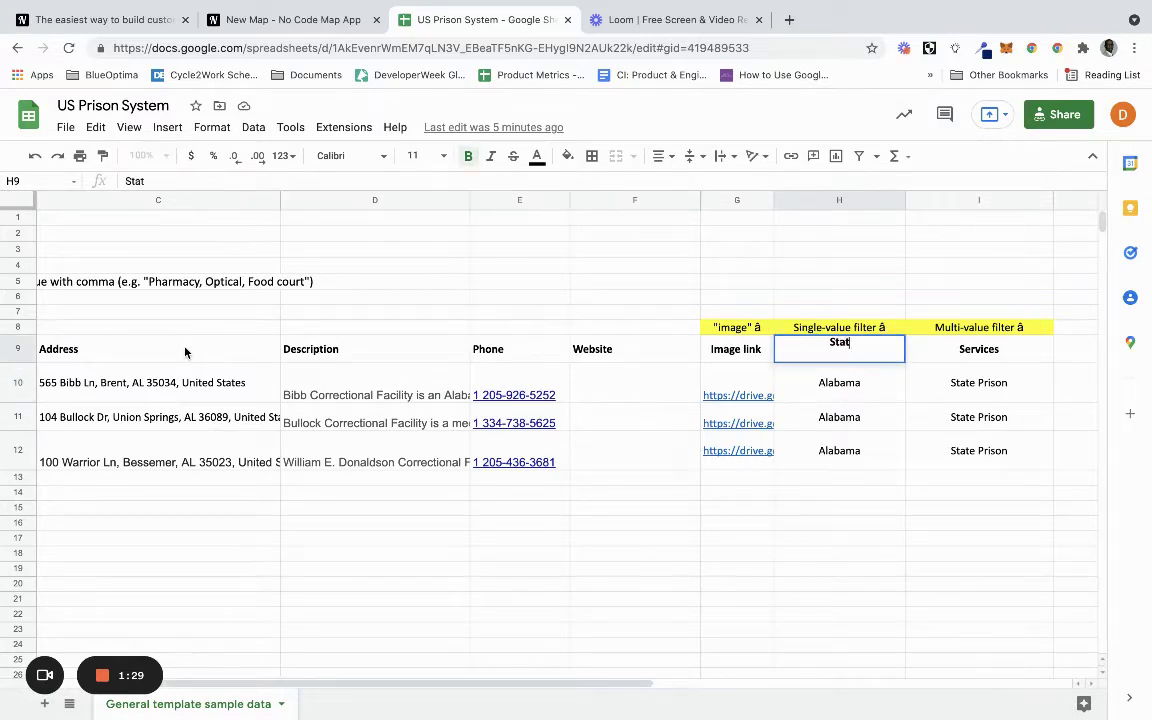
pyautogui.click(695, 551)
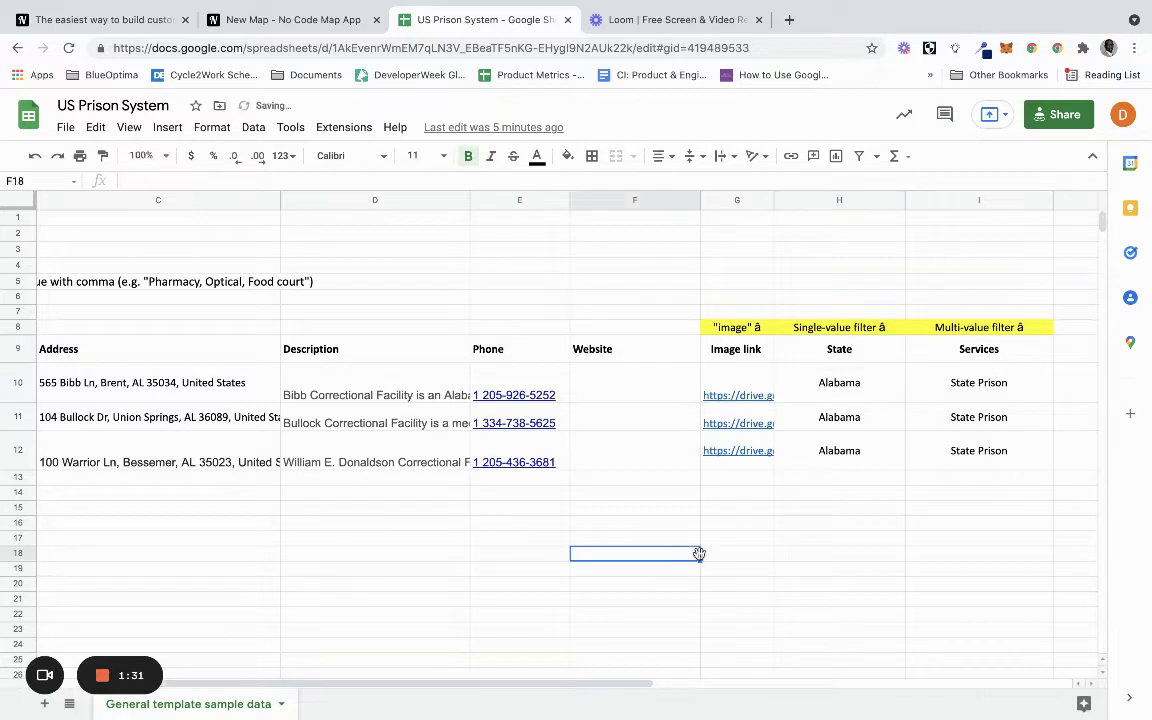
pyautogui.doubleClick(1003, 353)
pyautogui.moveTo(998, 343); pyautogui.dragTo(958, 342)
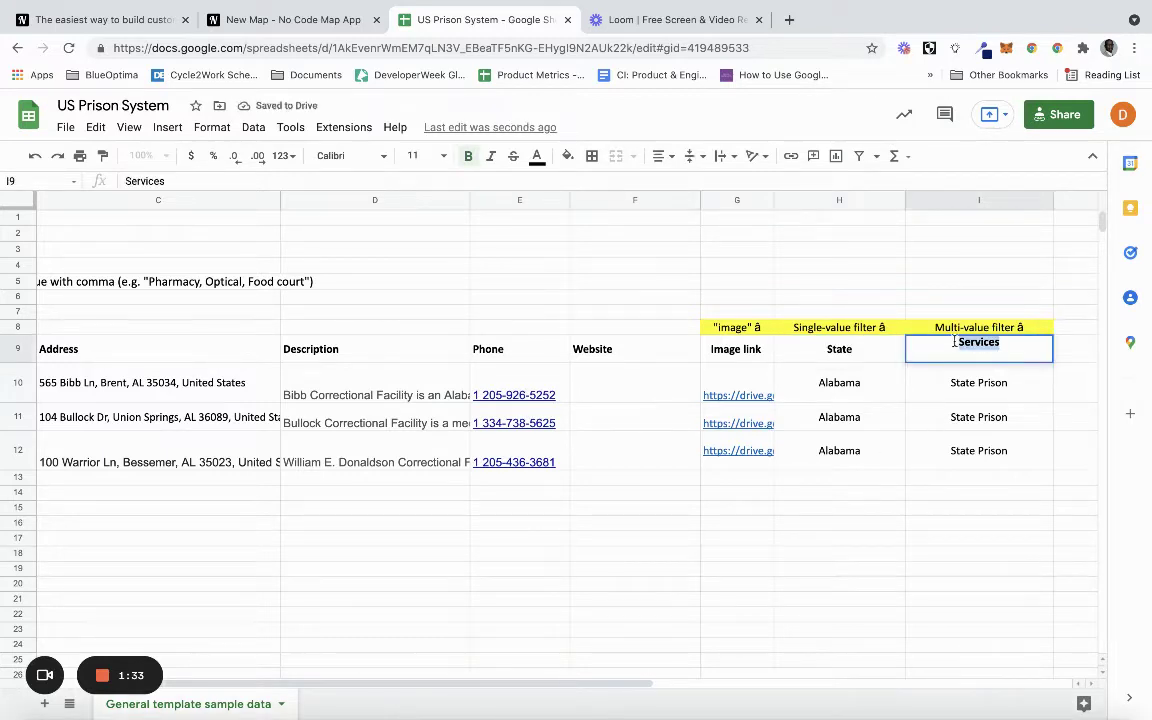
pyautogui.write('Type')
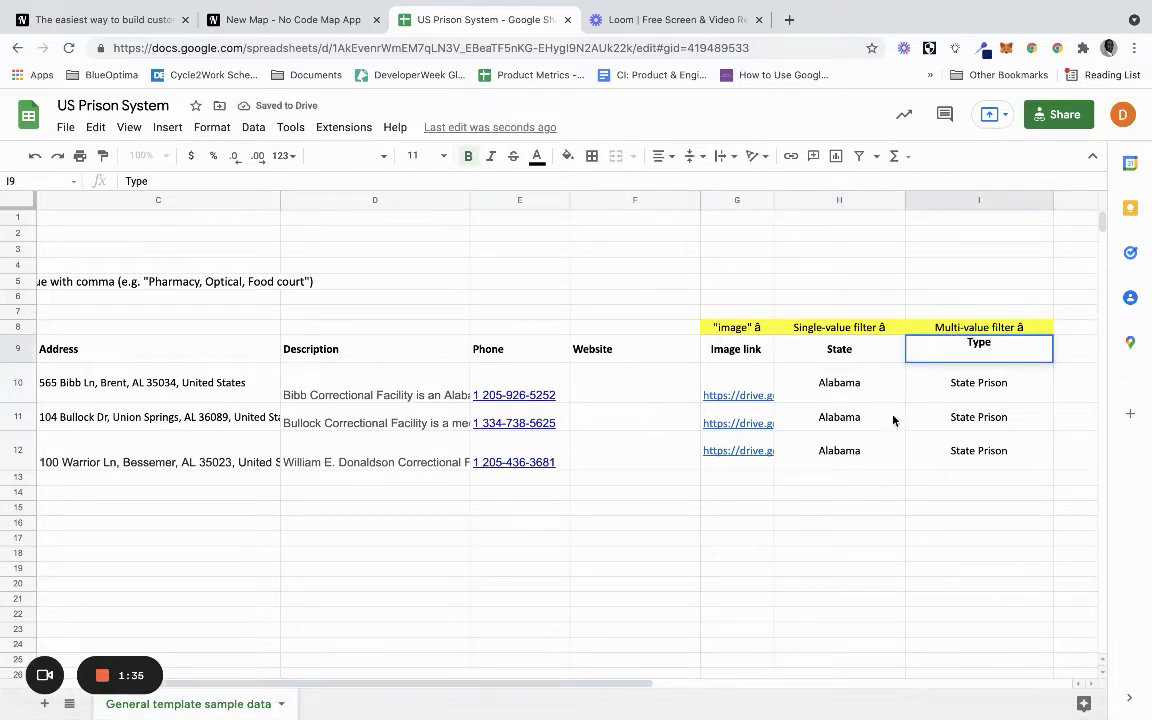
pyautogui.click(892, 417)
pyautogui.press('Left')
pyautogui.press('Up')
pyautogui.press('Left')
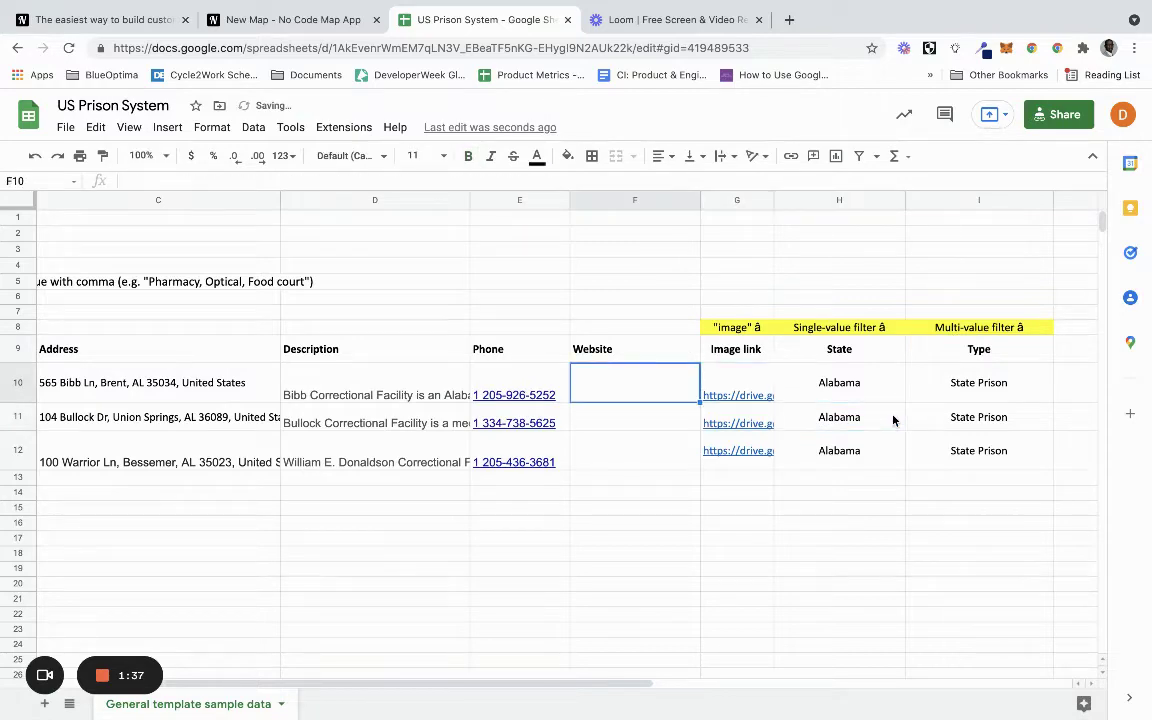
pyautogui.press('Left')
pyautogui.press('Home')
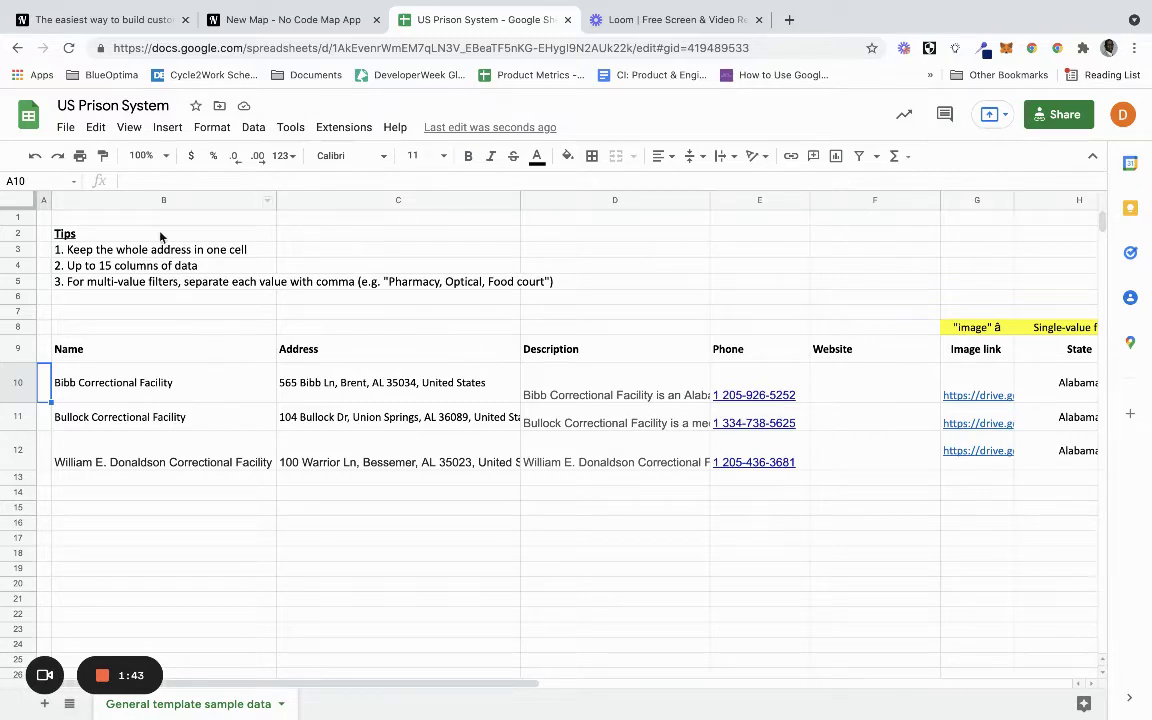
# Step: Sign in from the homepage, start a NEW MAP, and pick the General template card
pyautogui.click(100, 19)
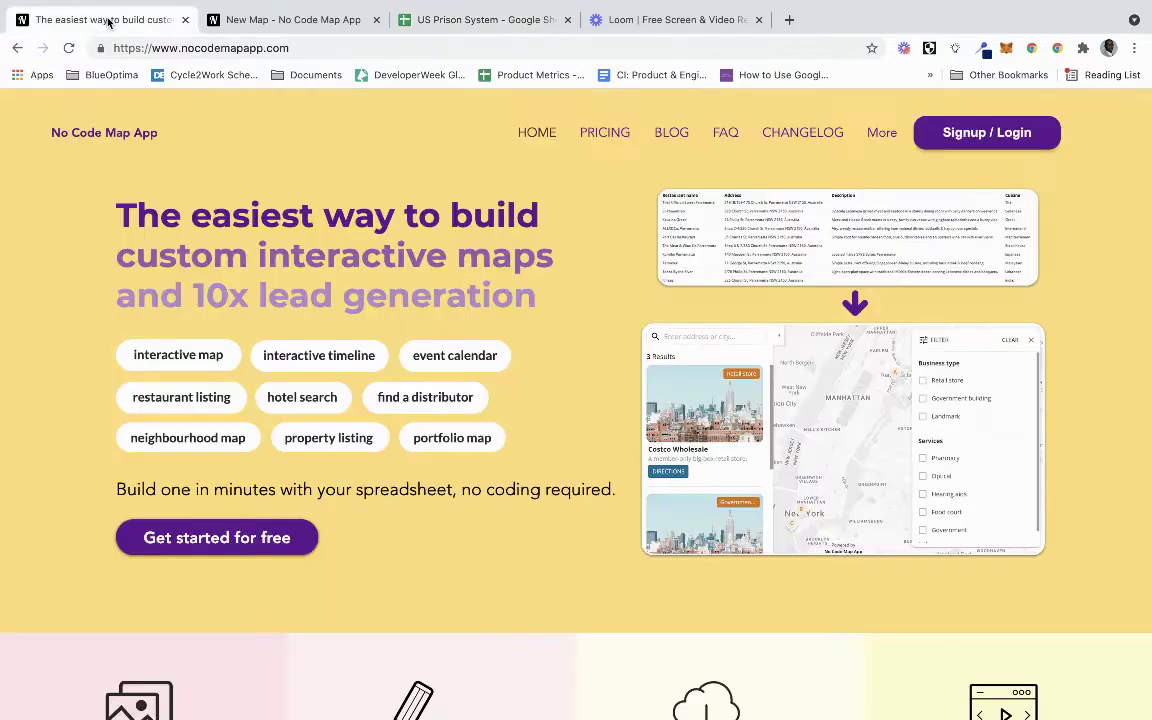
pyautogui.click(970, 135)
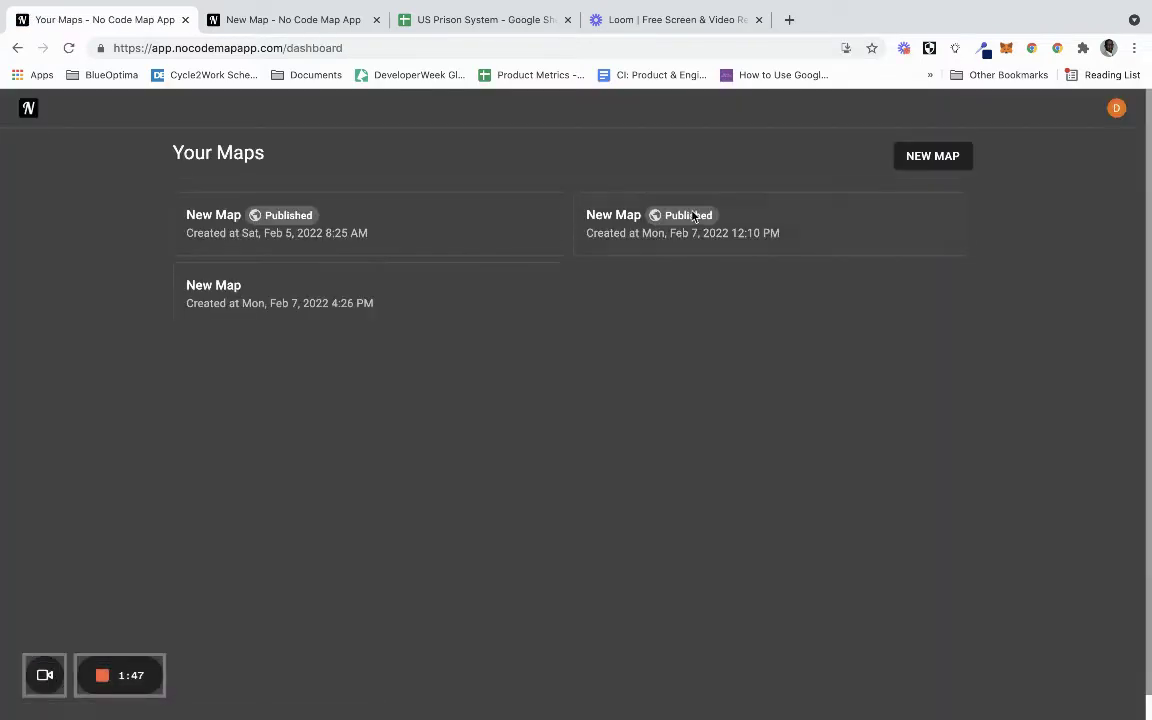
pyautogui.click(913, 157)
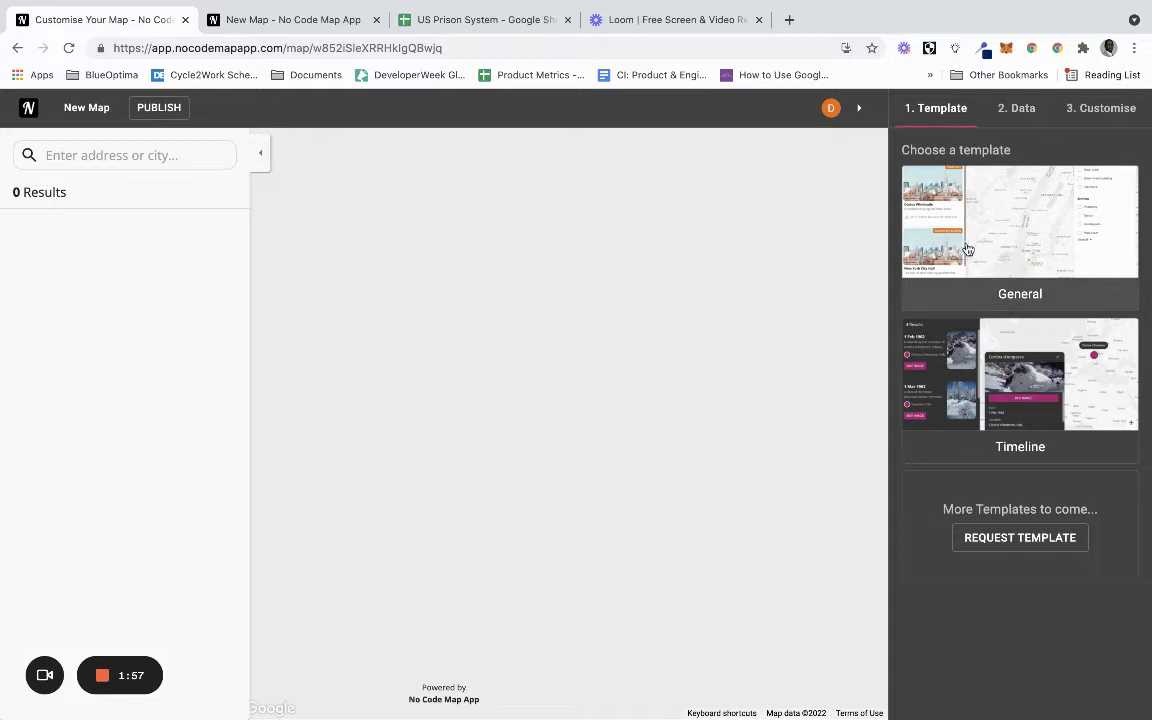
pyautogui.click(1055, 227)
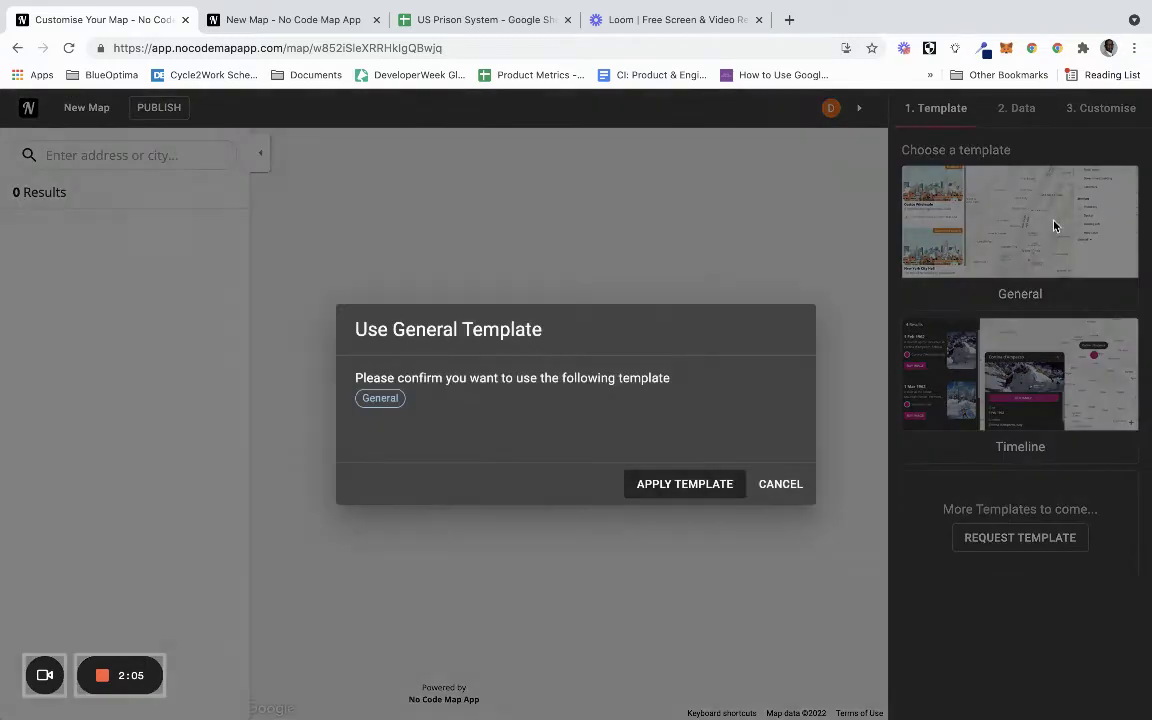
# Step: Apply the General template and look over its three sample New York results
pyautogui.click(669, 485)
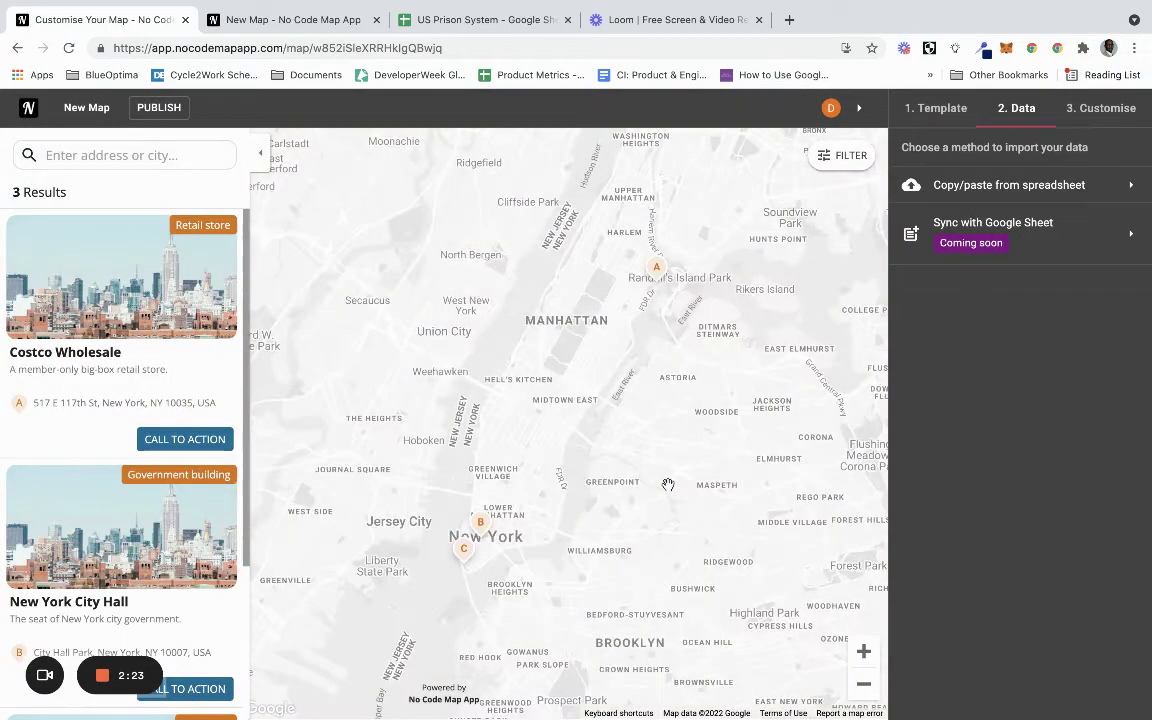
pyautogui.scroll(-3, 145, 381)
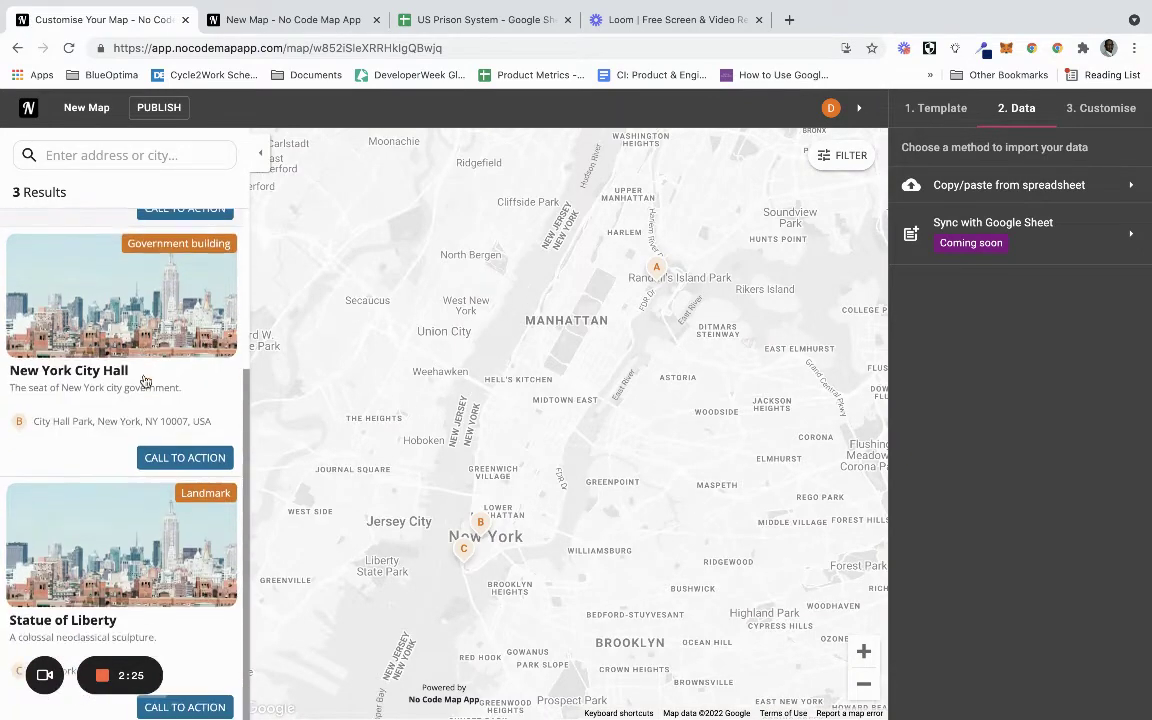
pyautogui.scroll(3, 135, 350)
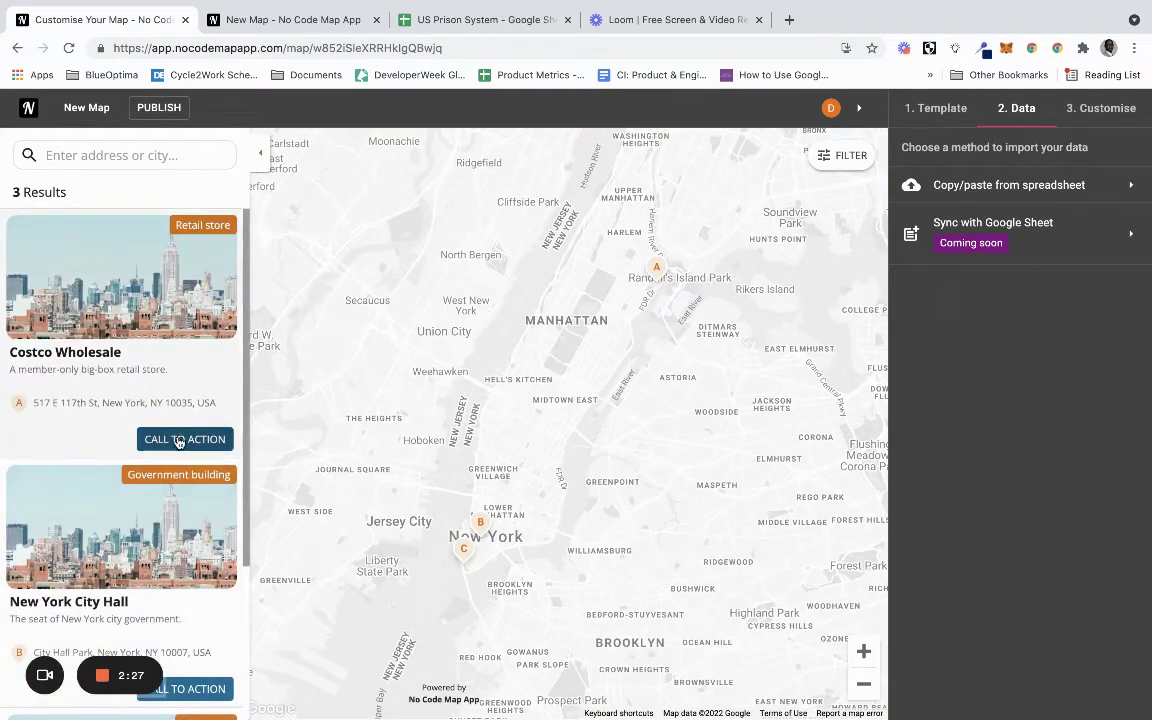
pyautogui.click(487, 20)
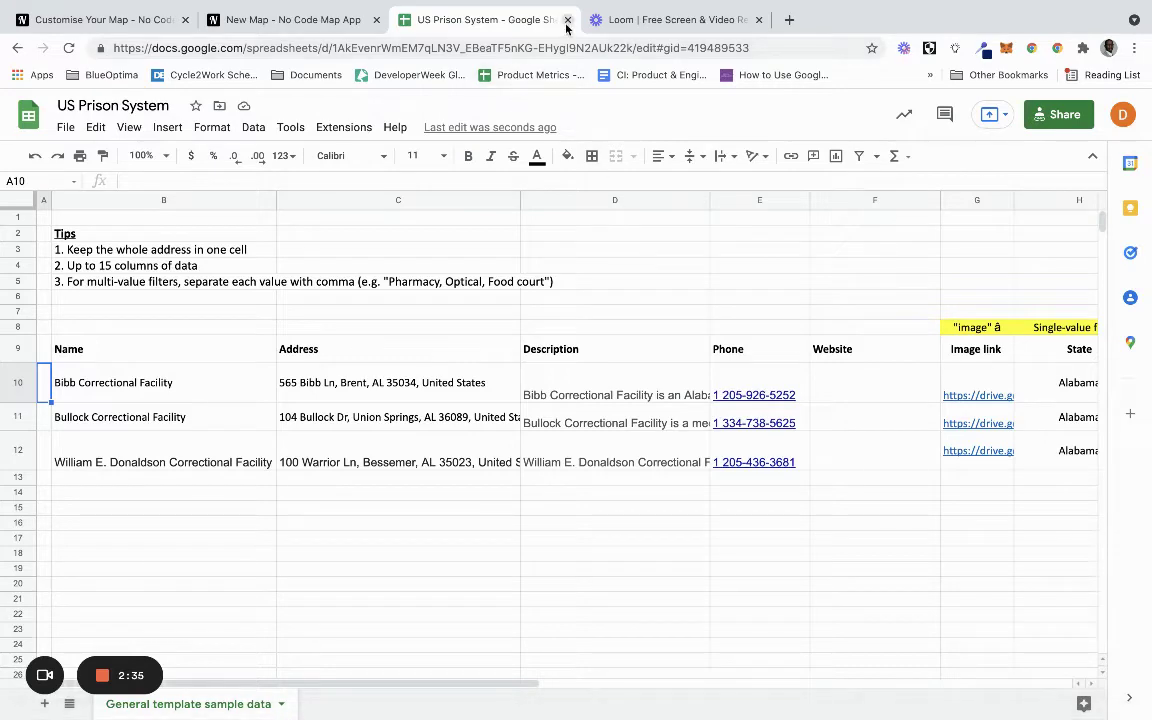
pyautogui.click(80, 22)
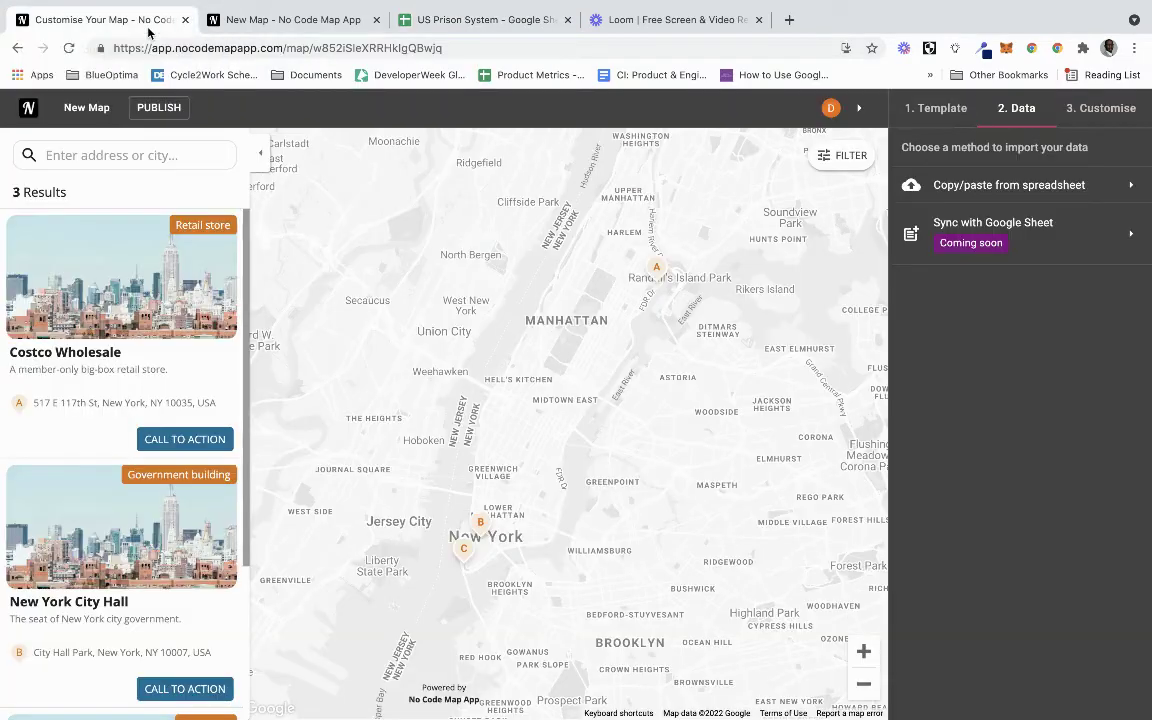
# Step: Choose the Copy/paste from spreadsheet import, download the example file, and go to Google Sheets
pyautogui.click(1027, 195)
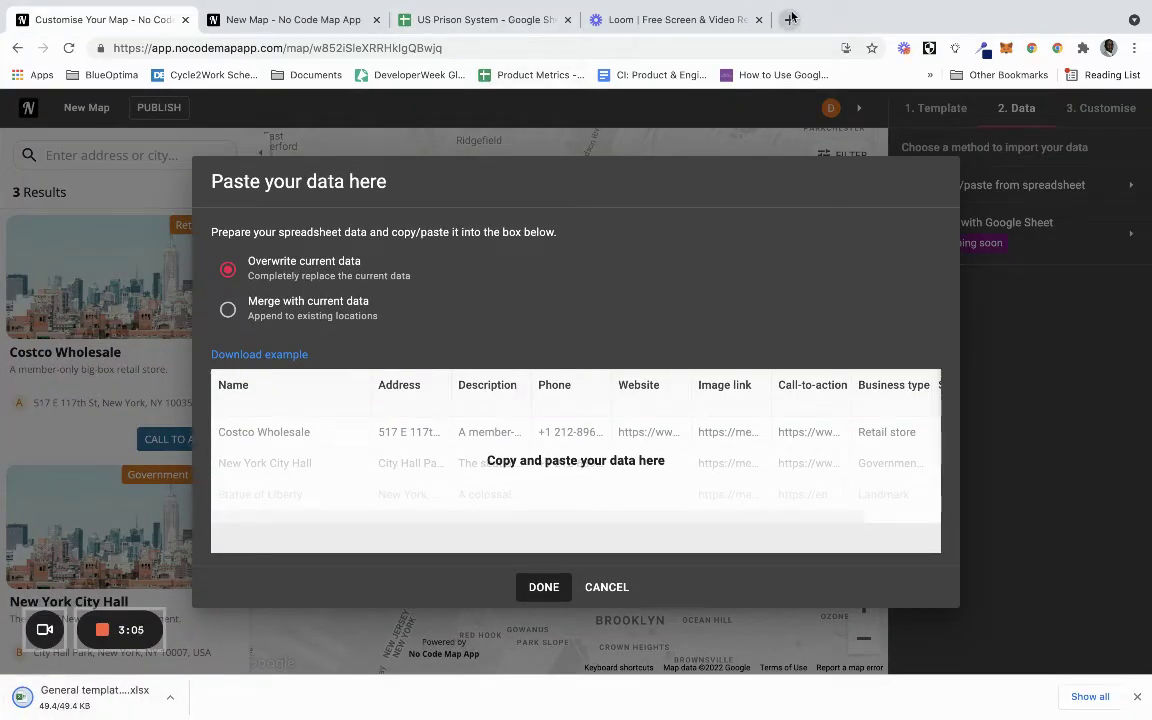
pyautogui.click(436, 22)
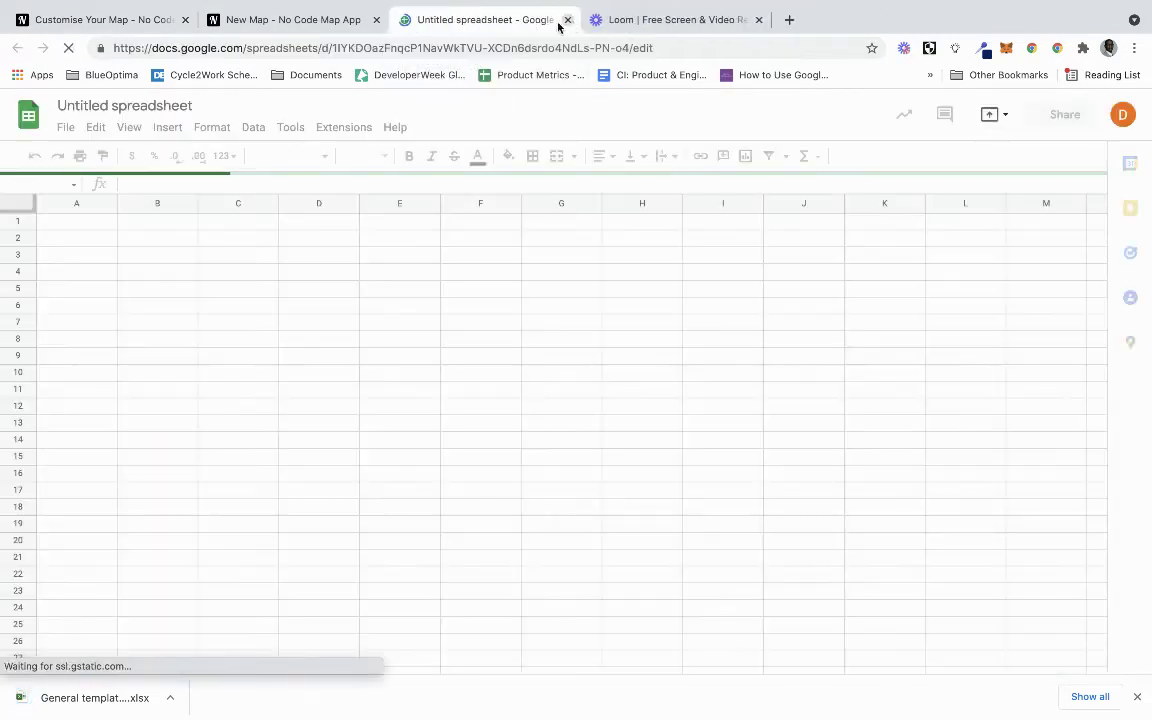
# Step: Title the blank spreadsheet 'NoCode Map App Tutorial'
pyautogui.click(140, 104)
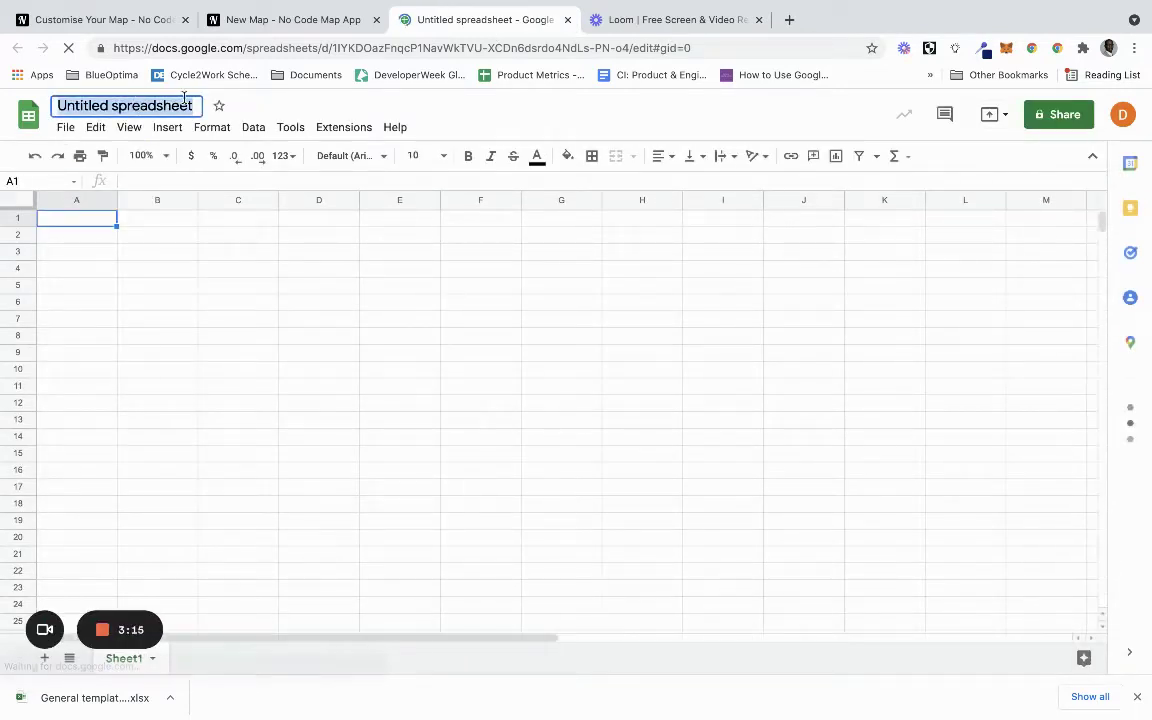
pyautogui.write('NoCode Ma')
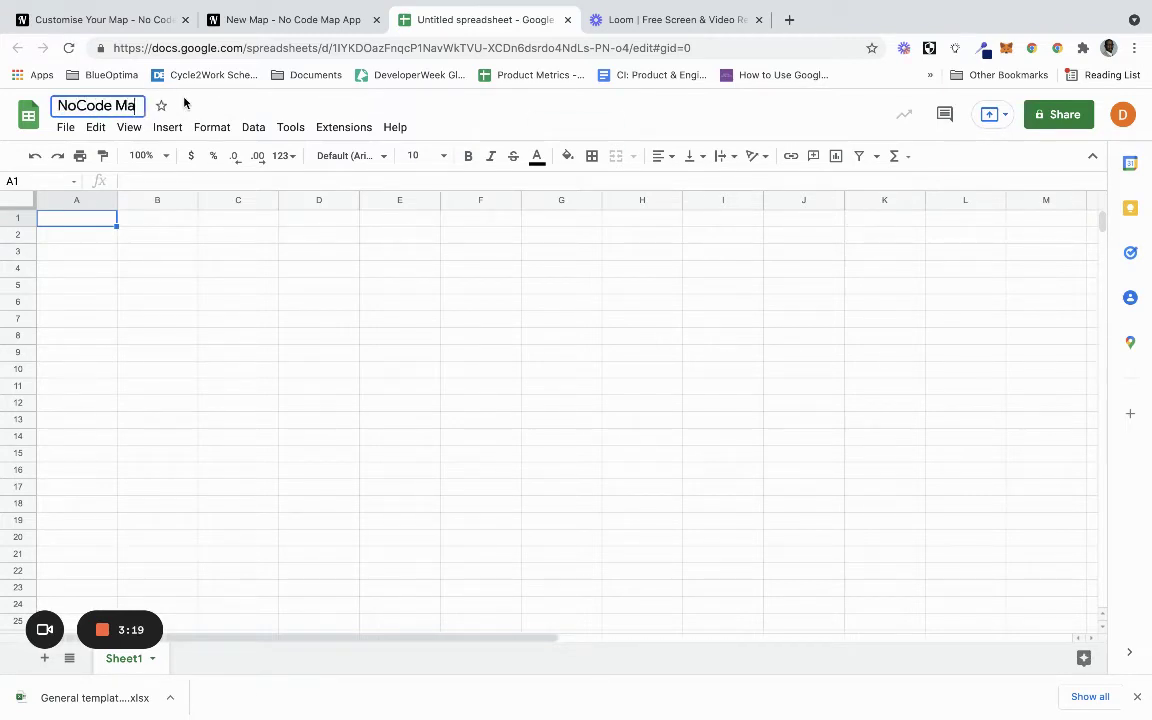
pyautogui.write('p')
pyautogui.press('BackSpace')
pyautogui.write('App Tutori')
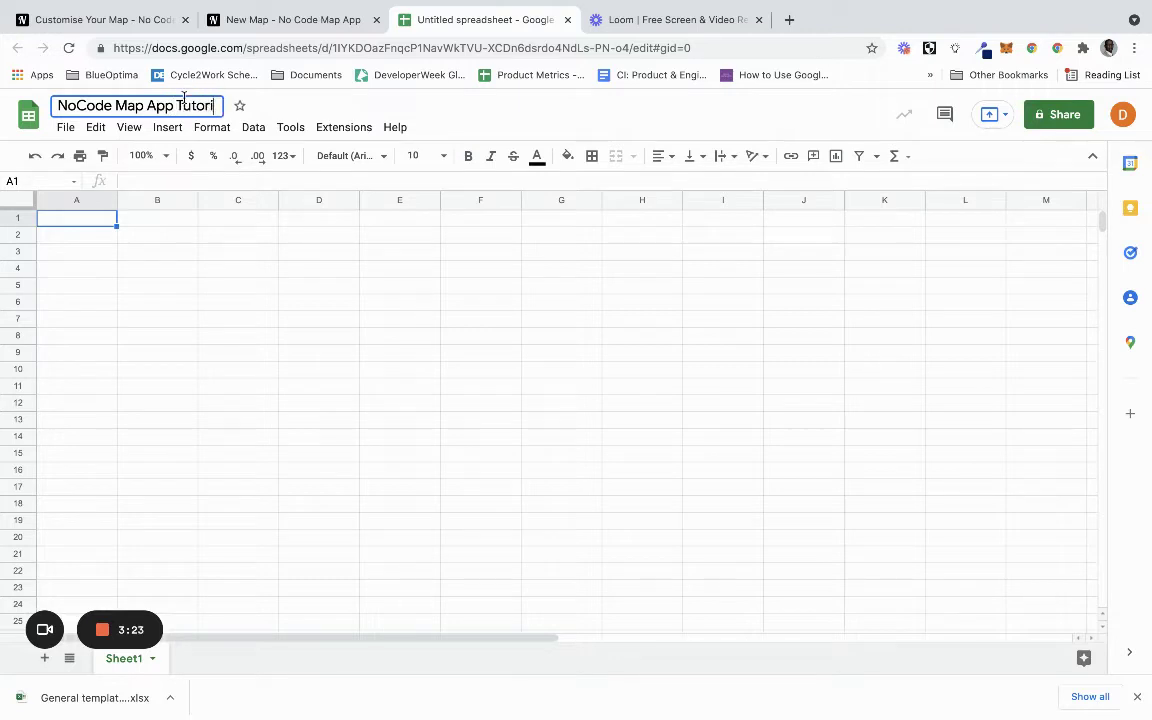
pyautogui.write('al')
pyautogui.click(65, 127)
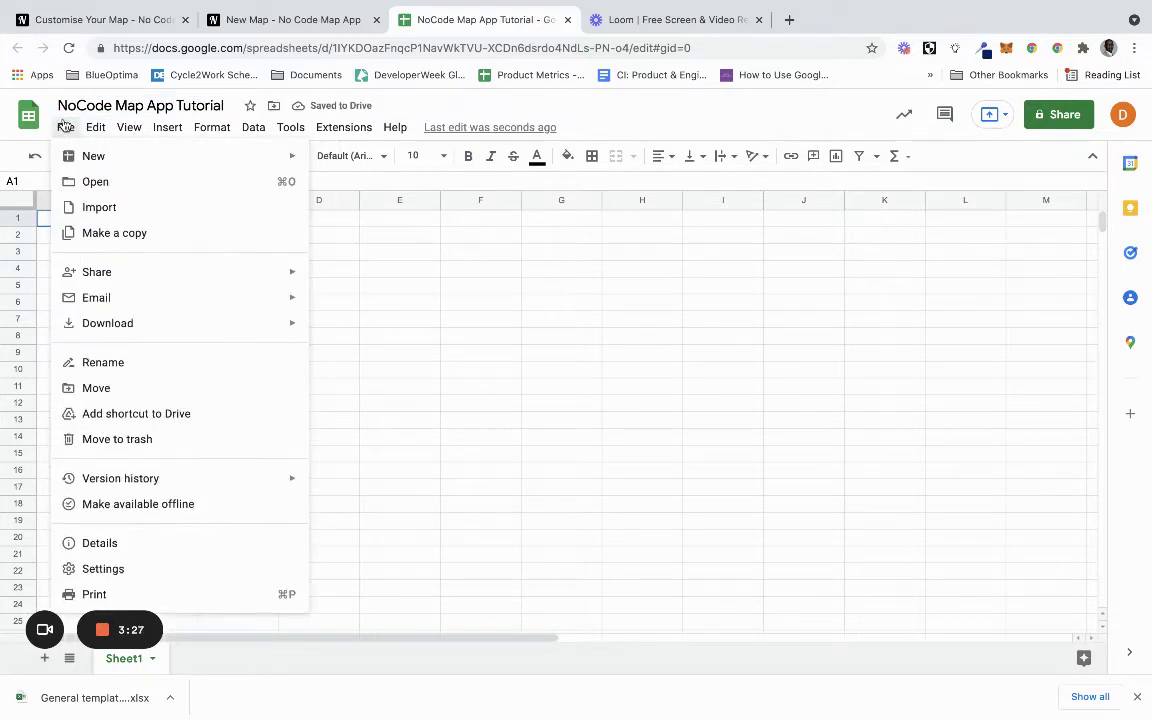
# Step: Upload the example .xlsx via File > Import, choosing Replace spreadsheet as the import location
pyautogui.click(104, 207)
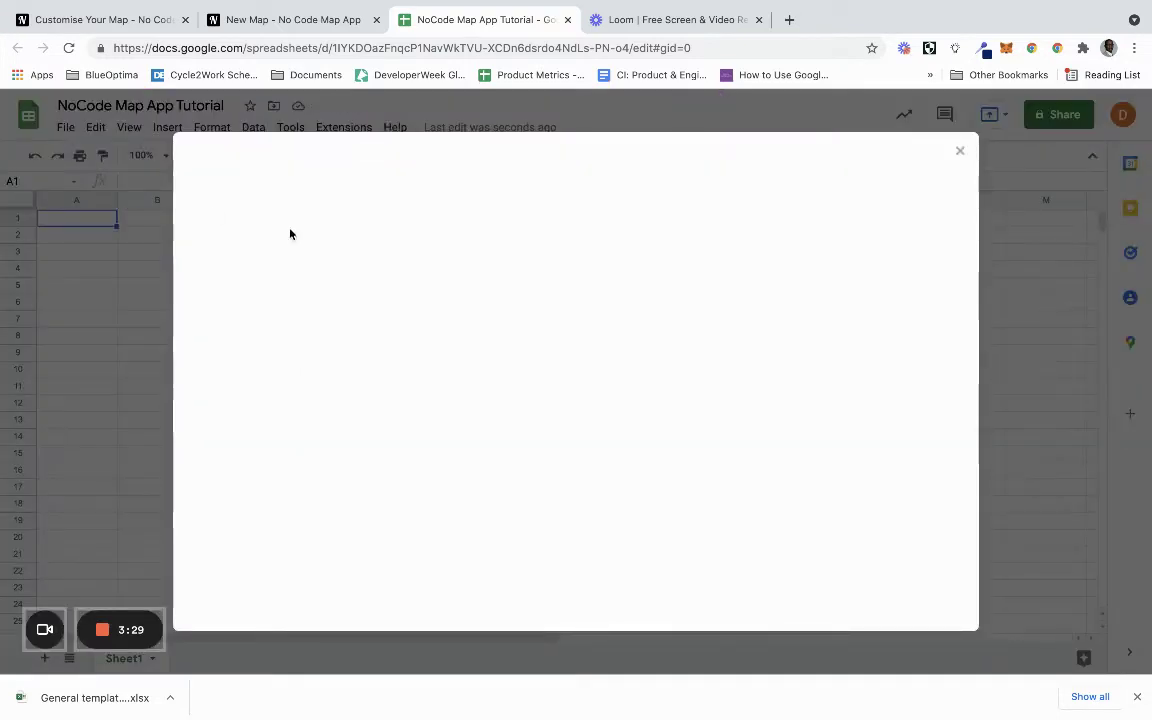
pyautogui.click(470, 195)
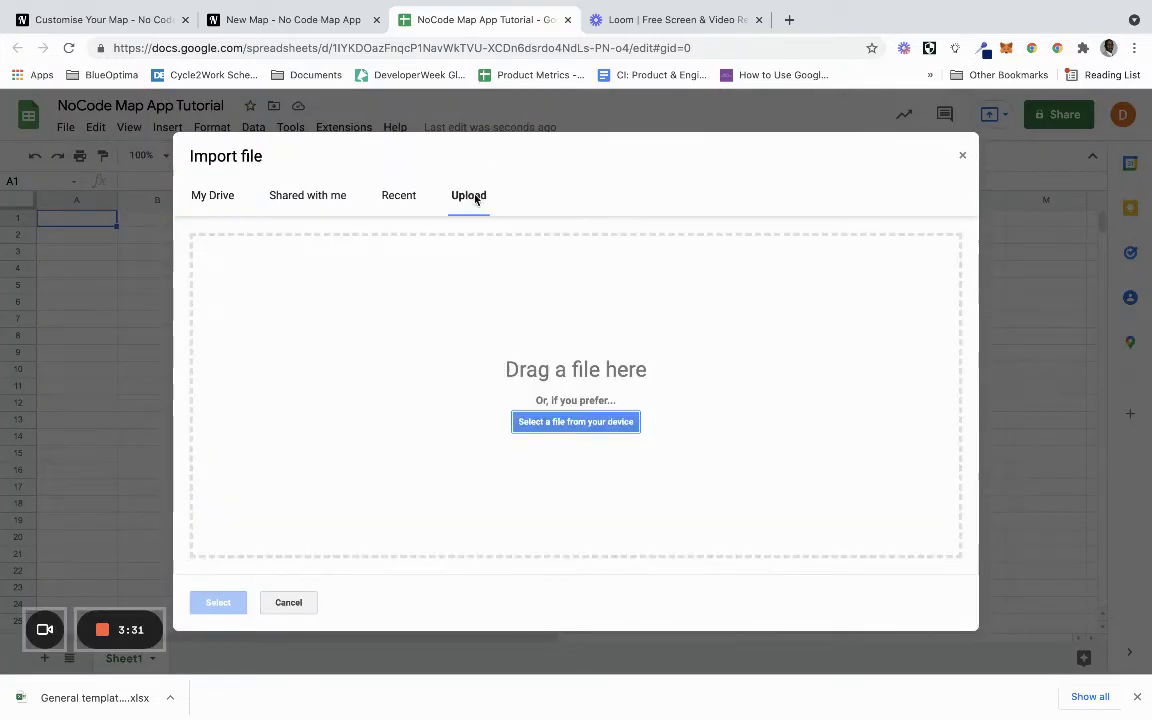
pyautogui.moveTo(75, 698); pyautogui.dragTo(427, 378)
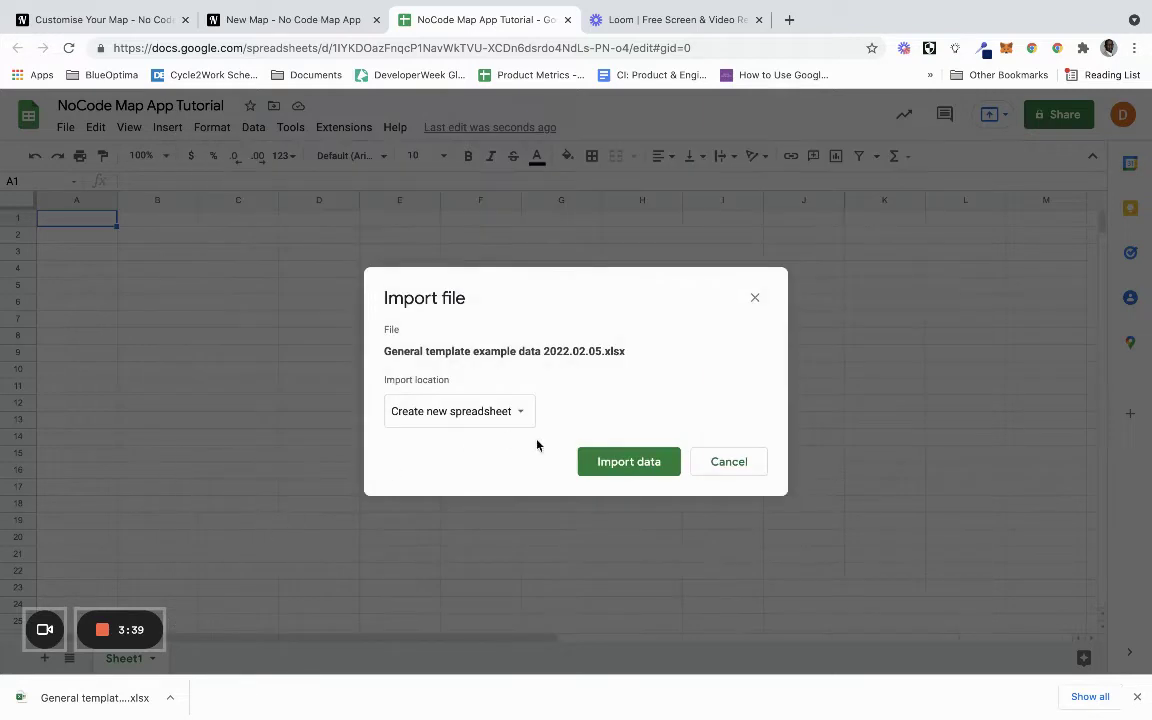
pyautogui.click(504, 414)
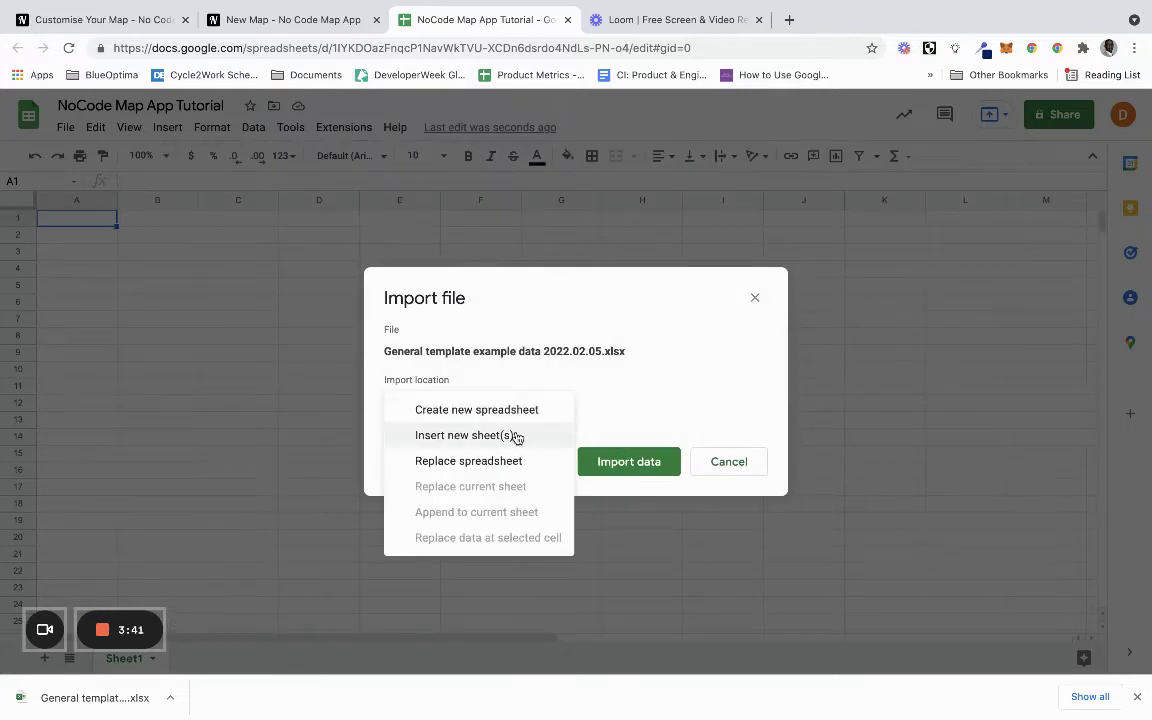
pyautogui.click(516, 437)
pyautogui.click(490, 418)
pyautogui.click(490, 436)
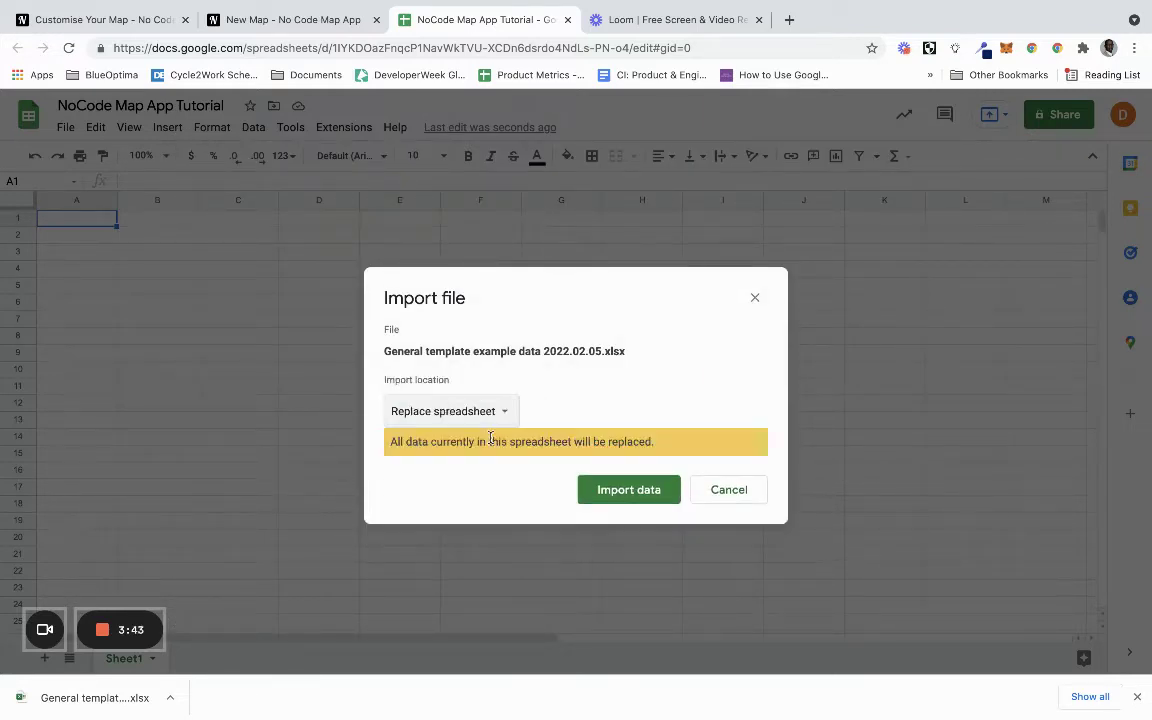
pyautogui.click(604, 488)
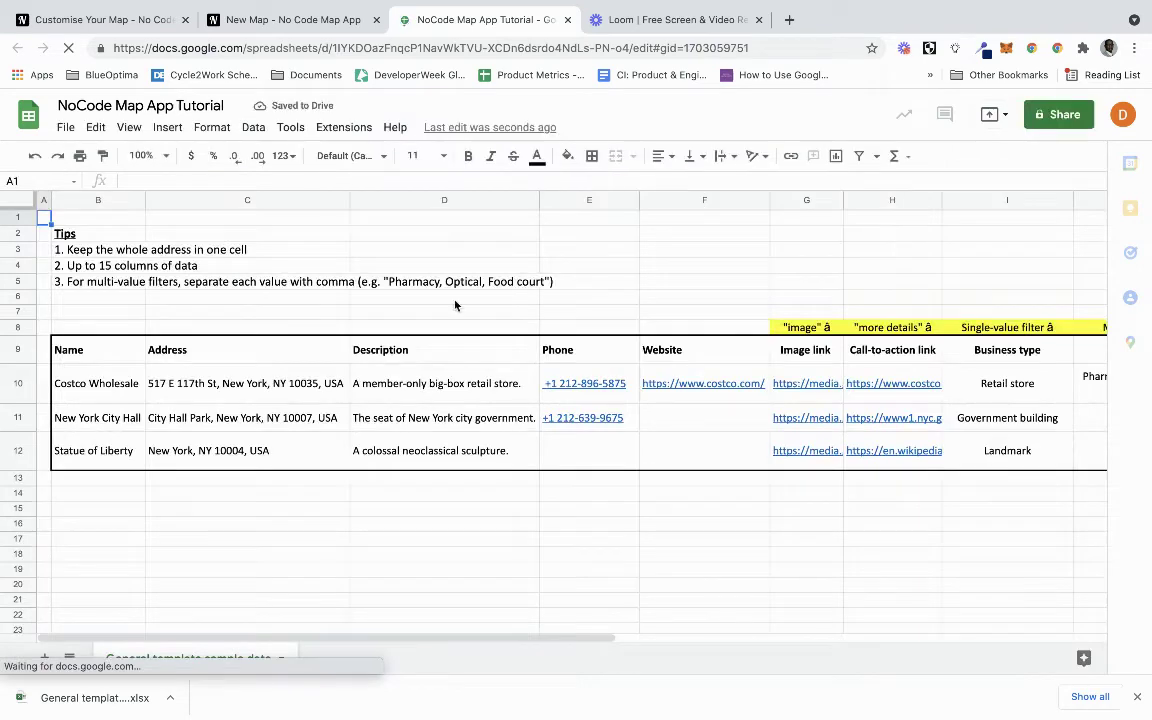
# Step: Clear the thick borders from the sample table B9:J12
pyautogui.hscroll(7, 291, 350)
pyautogui.hscroll(2, 291, 350)
pyautogui.hscroll(-10, 291, 345)
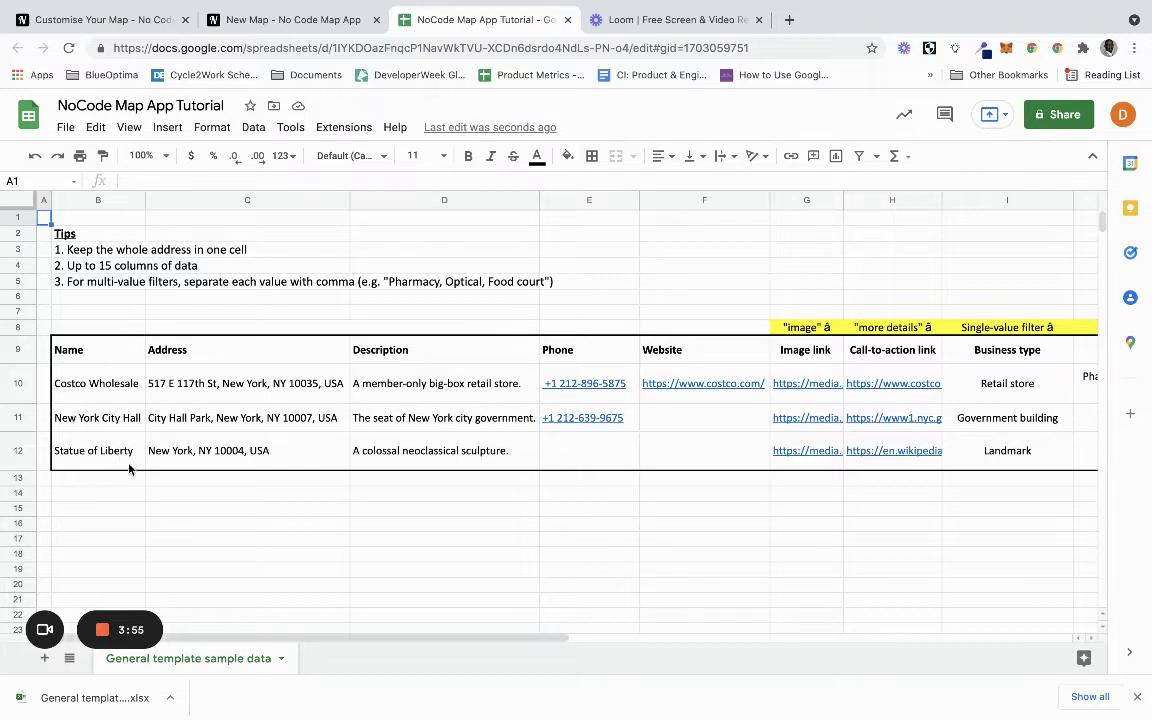
pyautogui.moveTo(110, 463); pyautogui.dragTo(560, 345)
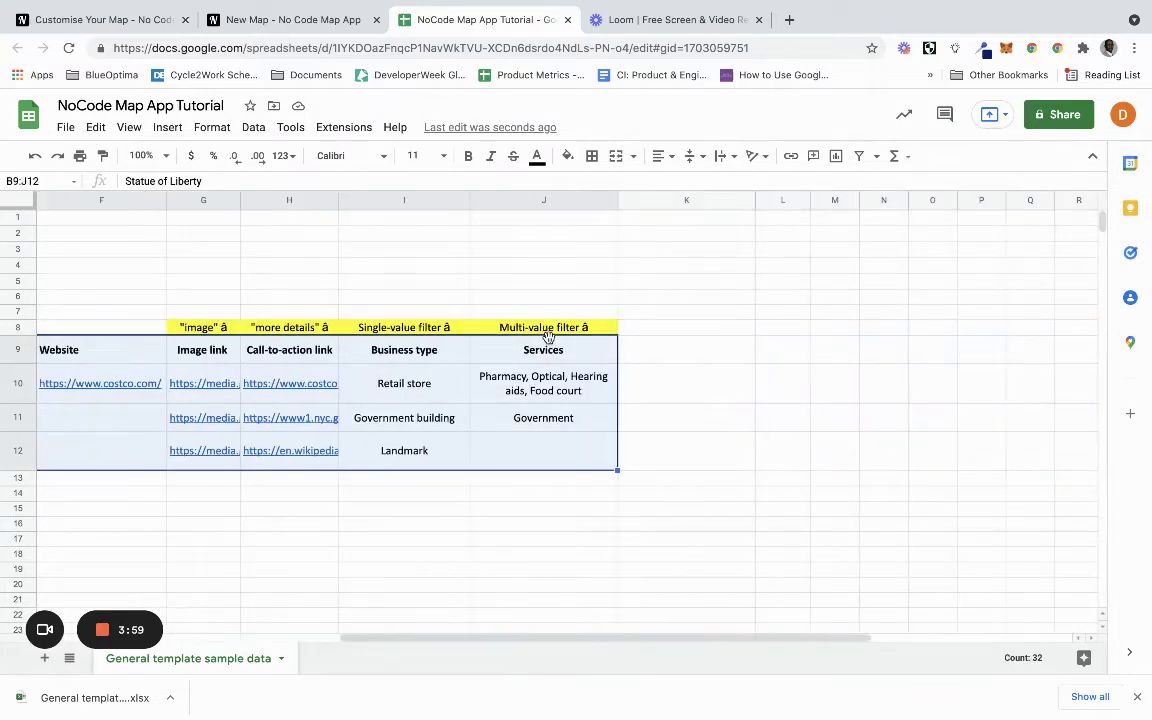
pyautogui.click(591, 158)
pyautogui.click(685, 212)
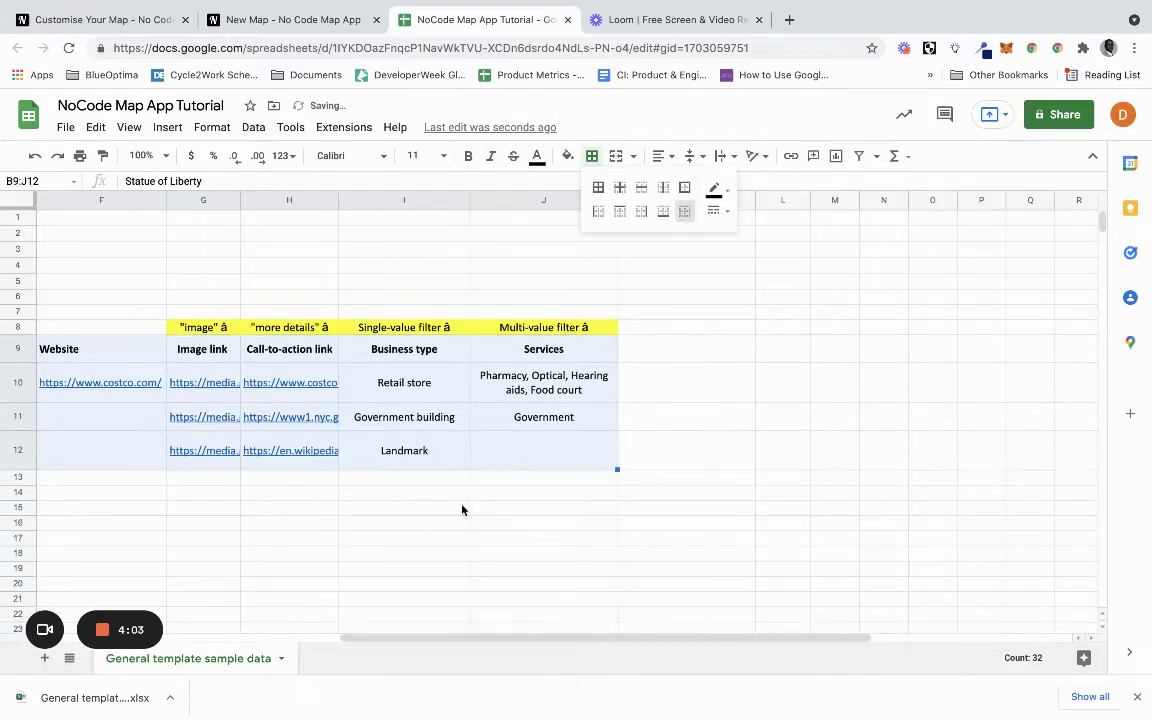
# Step: Enter 'BlueOptima' as the new name in B13 below Statue of Liberty
pyautogui.click(109, 476)
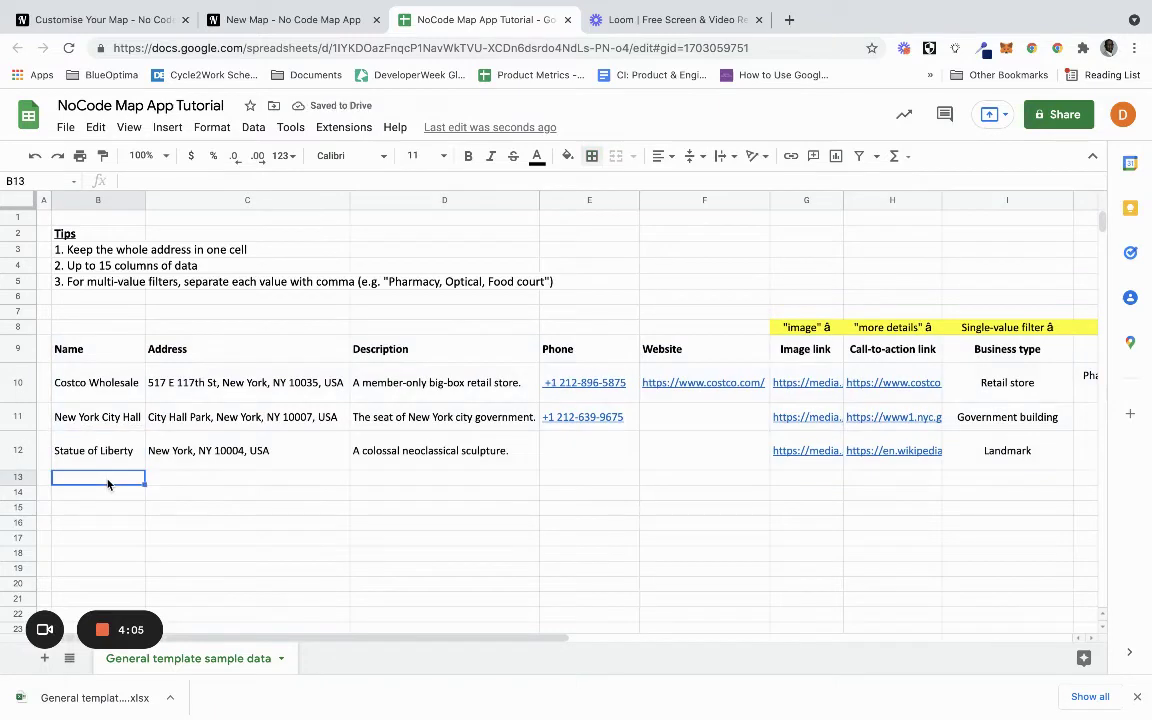
pyautogui.doubleClick(110, 478)
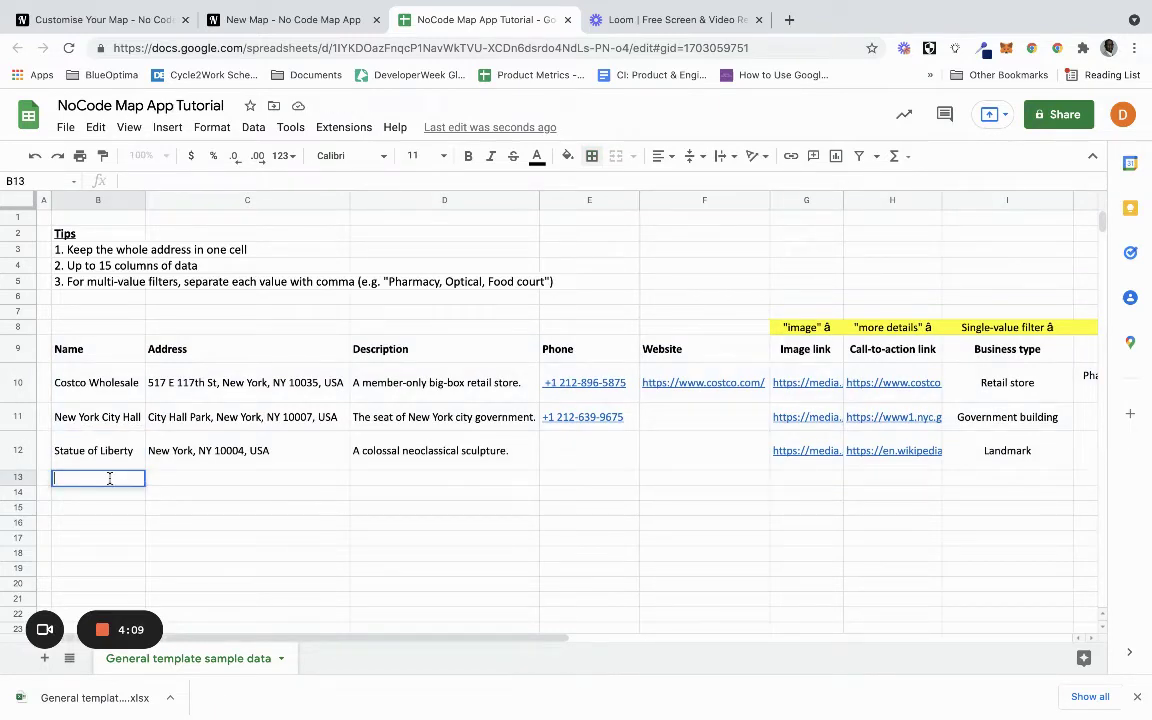
pyautogui.write('BlueOptima')
pyautogui.press('Tab')
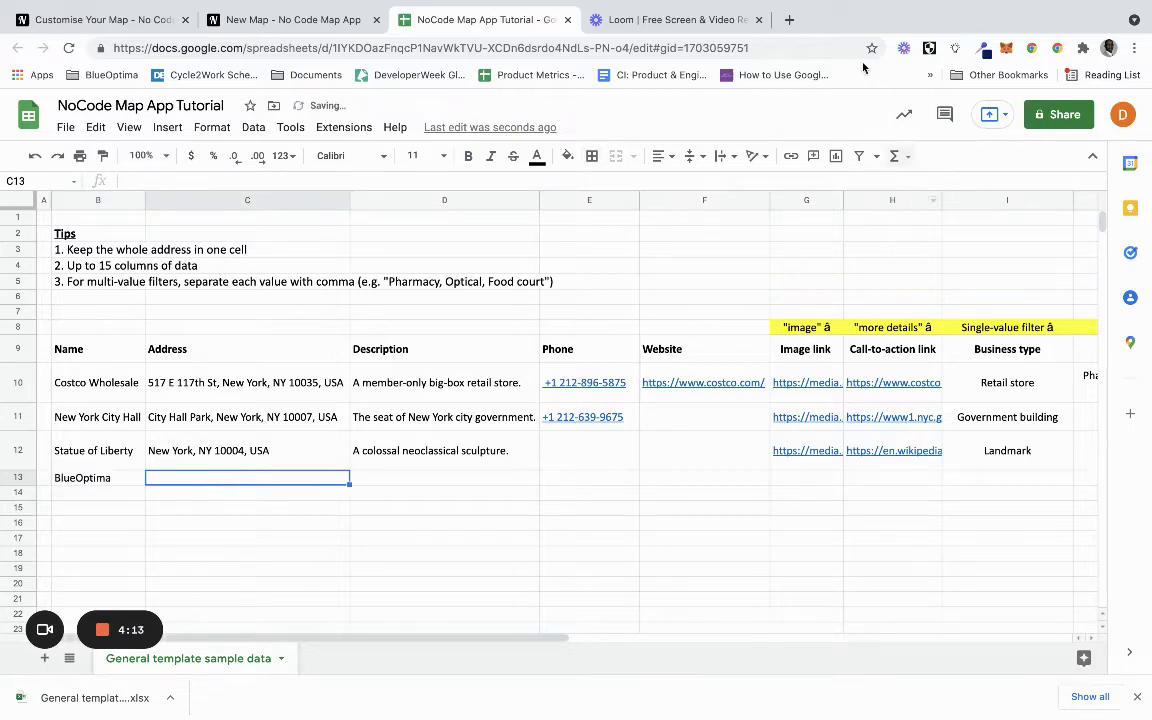
# Step: Search Google for 'blueoptima' and copy its London office address
pyautogui.click(789, 19)
pyautogui.write('go')
pyautogui.press('Return')
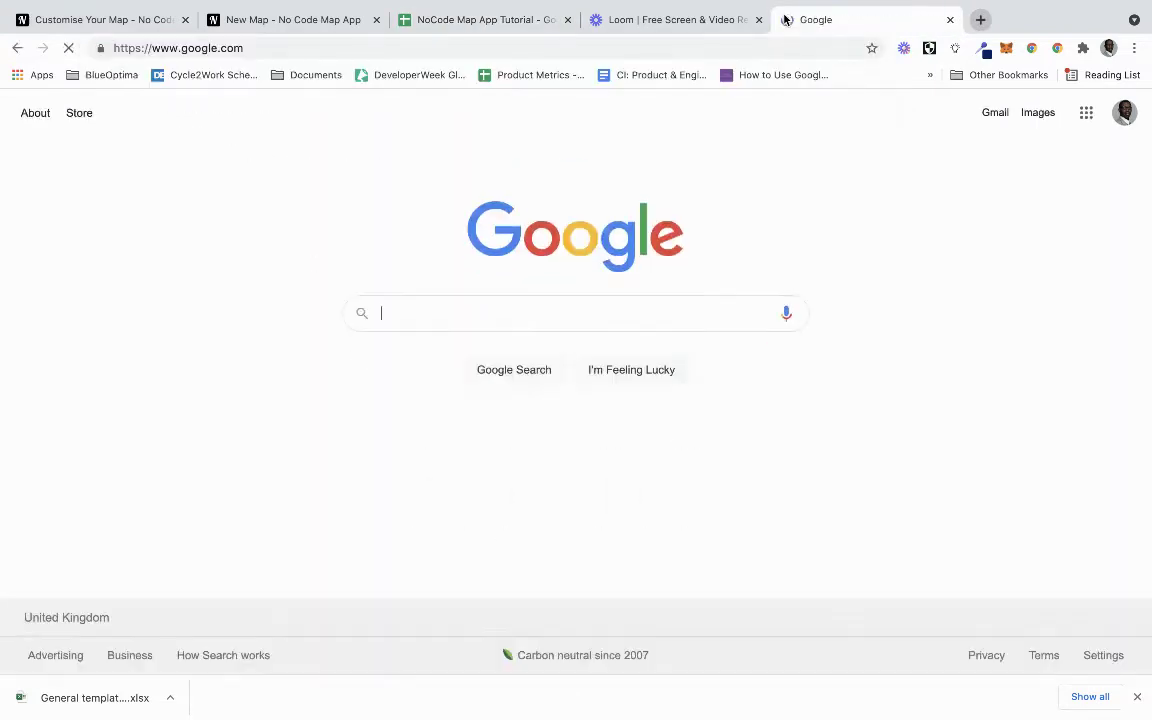
pyautogui.write('blueoptima')
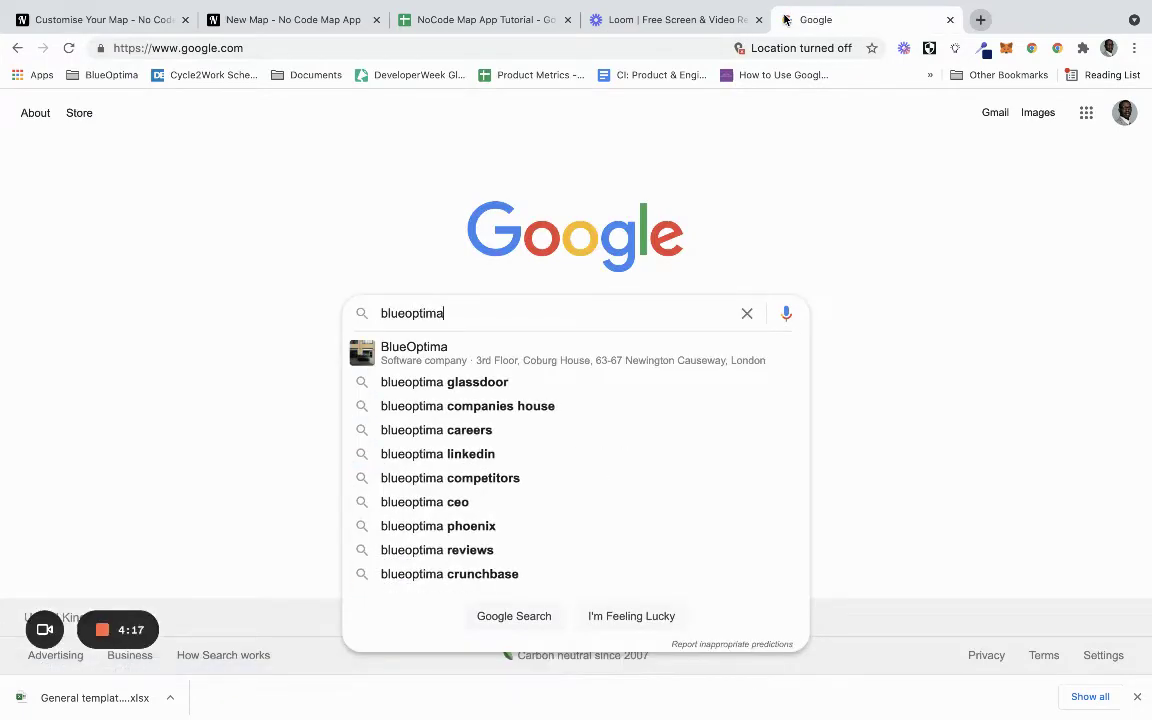
pyautogui.press('Return')
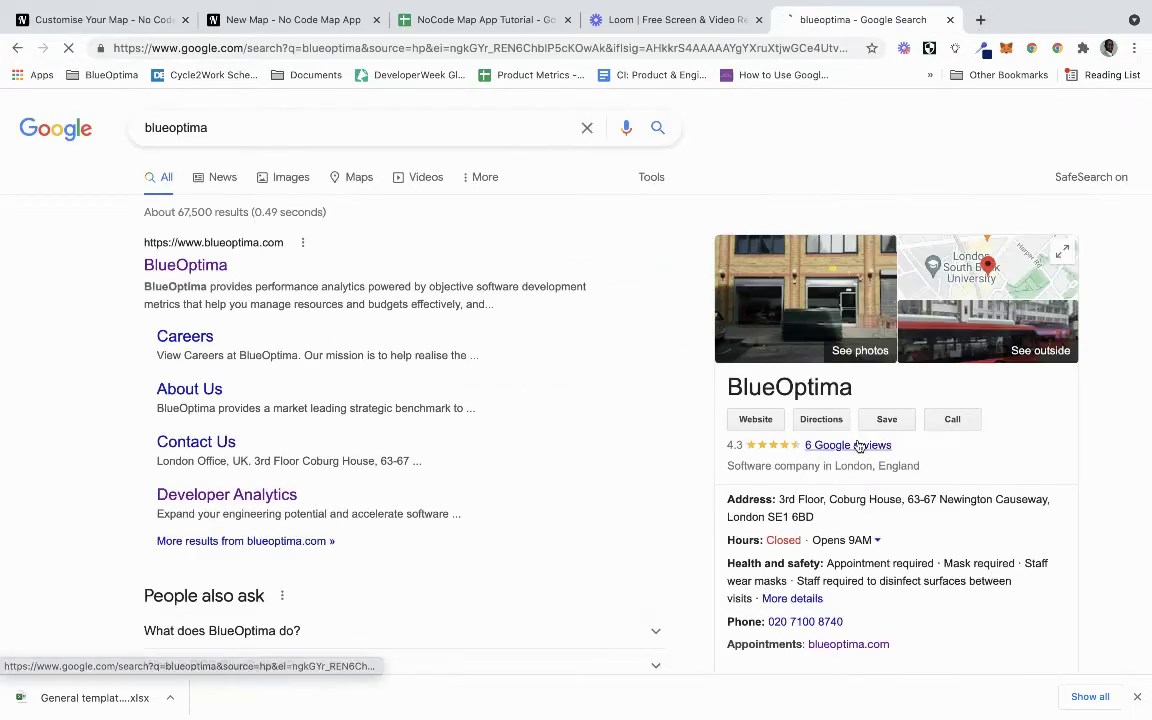
pyautogui.moveTo(814, 516); pyautogui.dragTo(778, 500)
pyautogui.hotkey('ctrl', 'c')
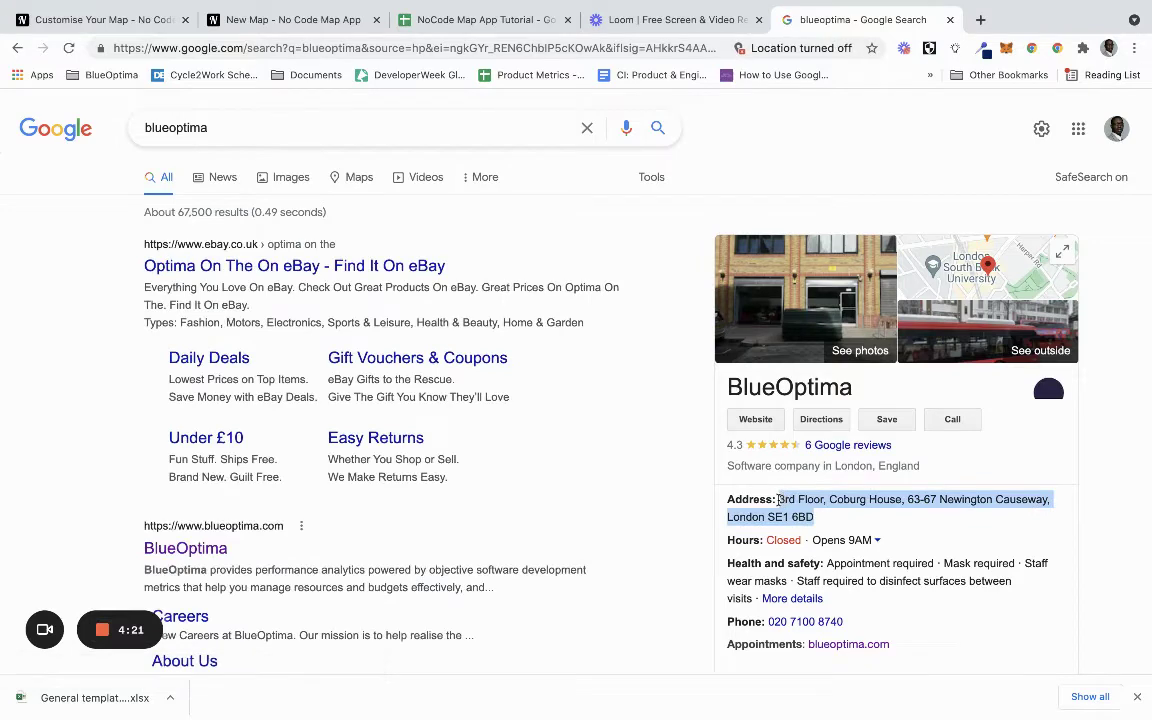
# Step: Paste the address into C13, then copy BlueOptima's description from the search results
pyautogui.click(512, 26)
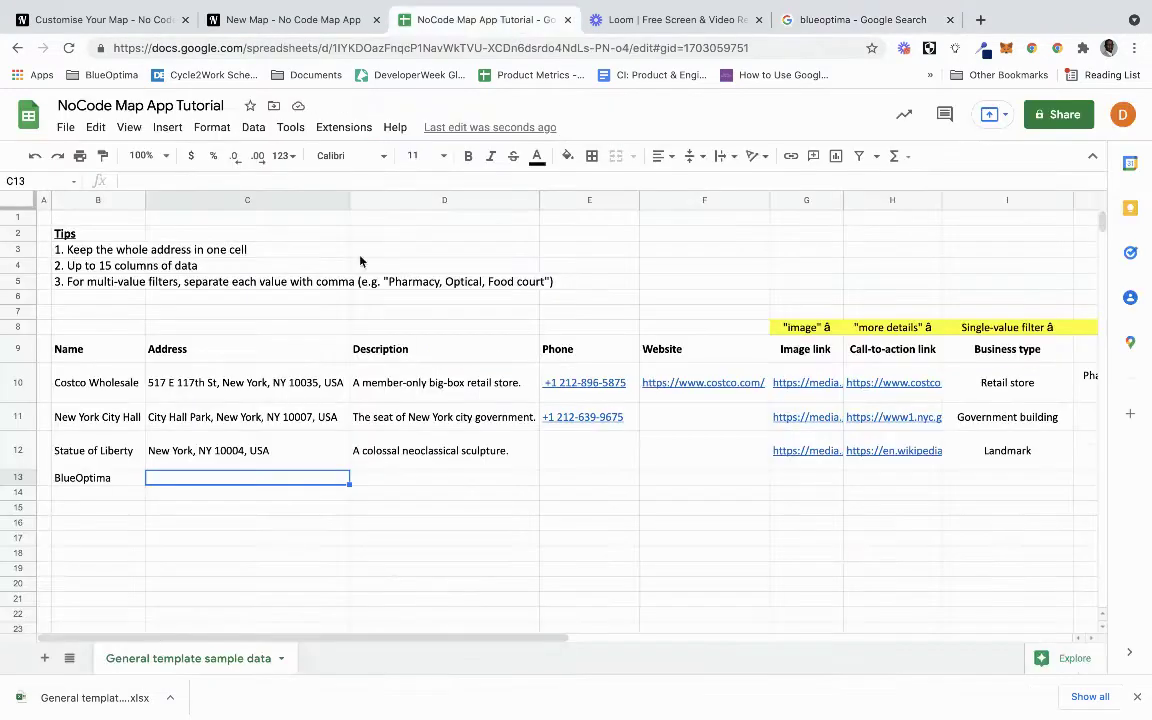
pyautogui.hotkey('ctrl', 'v')
pyautogui.click(475, 505)
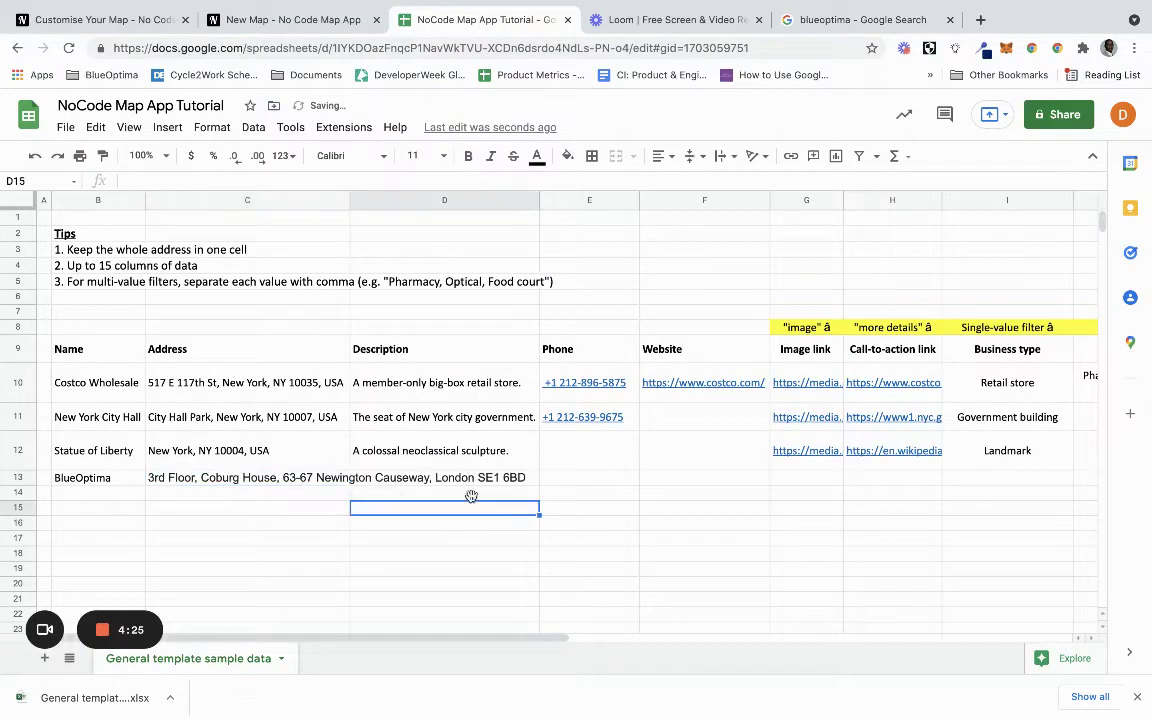
pyautogui.click(841, 26)
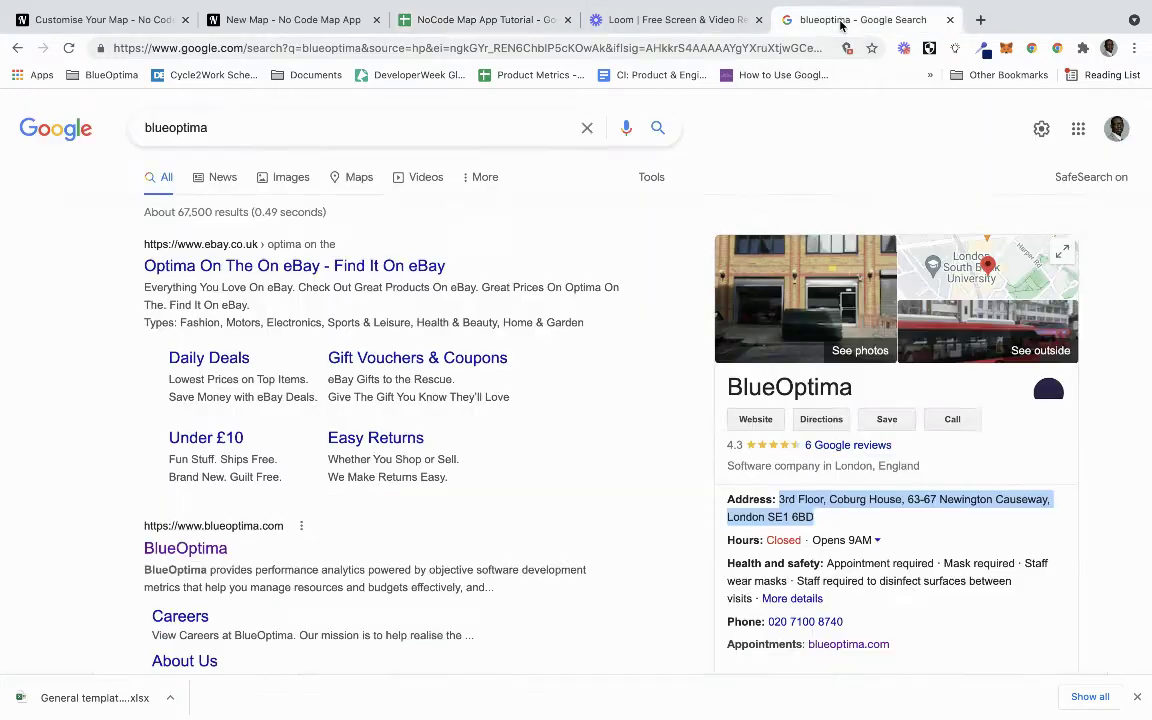
pyautogui.click(951, 542)
pyautogui.scroll(-1, 545, 514)
pyautogui.moveTo(125, 440)
pyautogui.mouseDown()
pyautogui.moveTo(207, 448)
pyautogui.moveTo(237, 505)
pyautogui.moveTo(158, 493)
pyautogui.moveTo(461, 505)
pyautogui.mouseUp()
pyautogui.hotkey('ctrl', 'c')
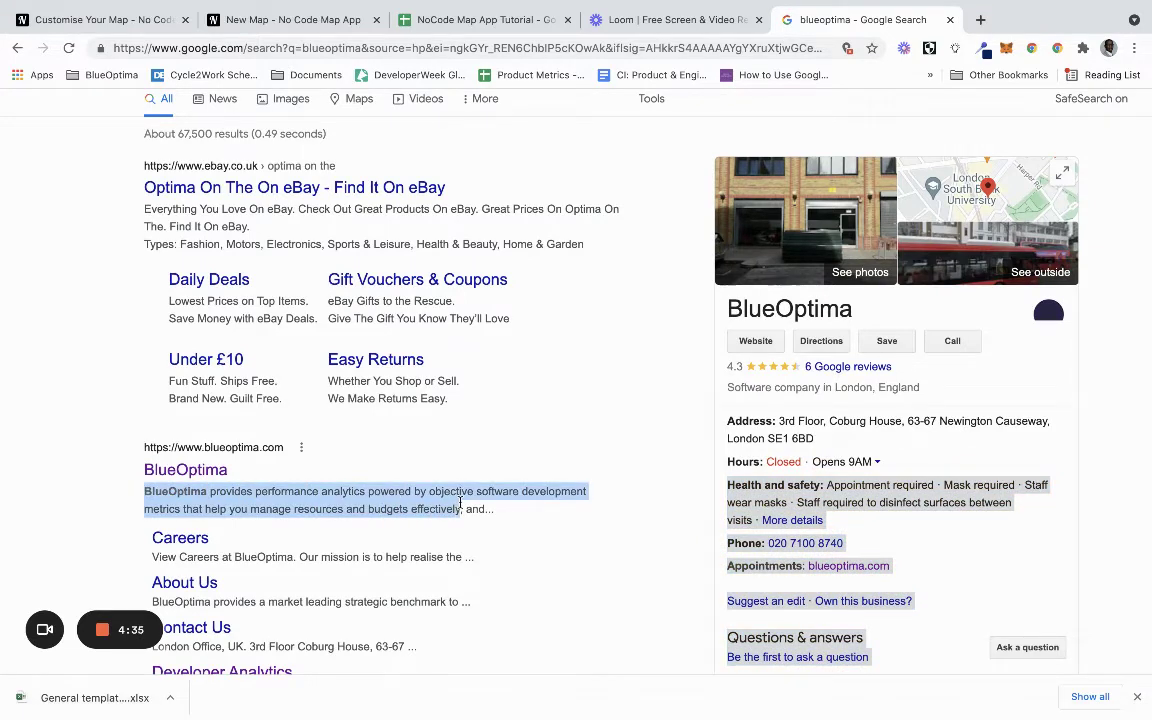
# Step: Paste BlueOptima's description into D13 and copy the phone number from E11 into E13
pyautogui.click(436, 22)
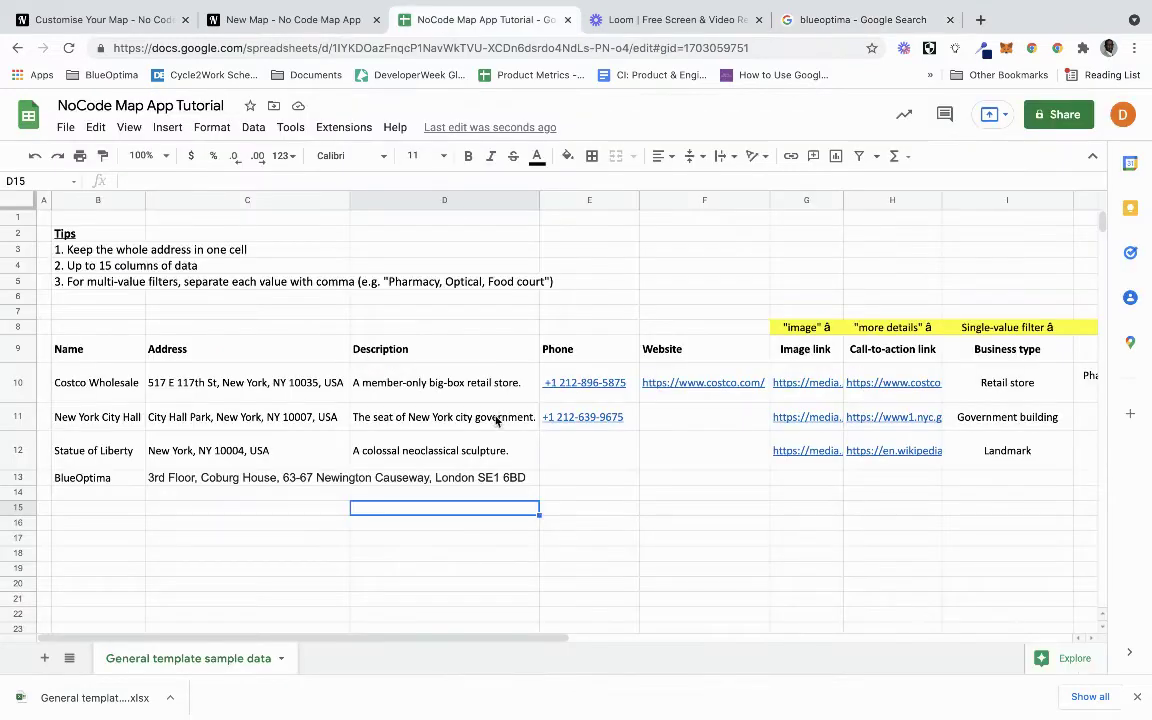
pyautogui.click(474, 479)
pyautogui.hotkey('ctrl', 'v')
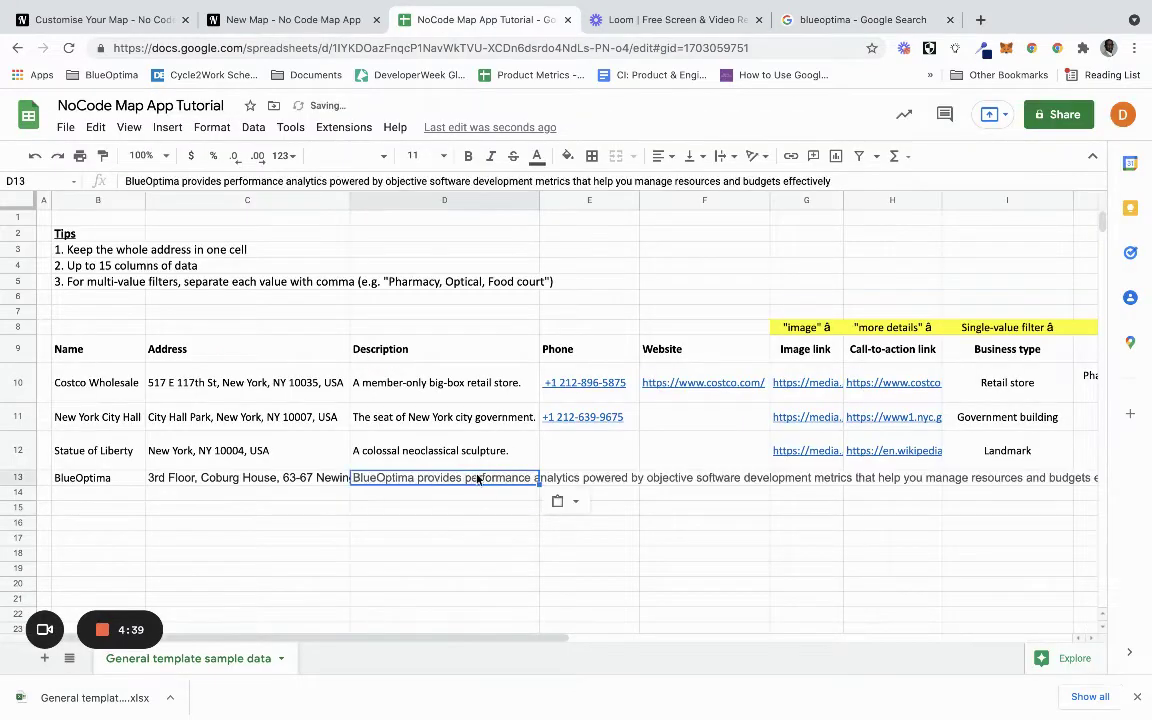
pyautogui.click(599, 481)
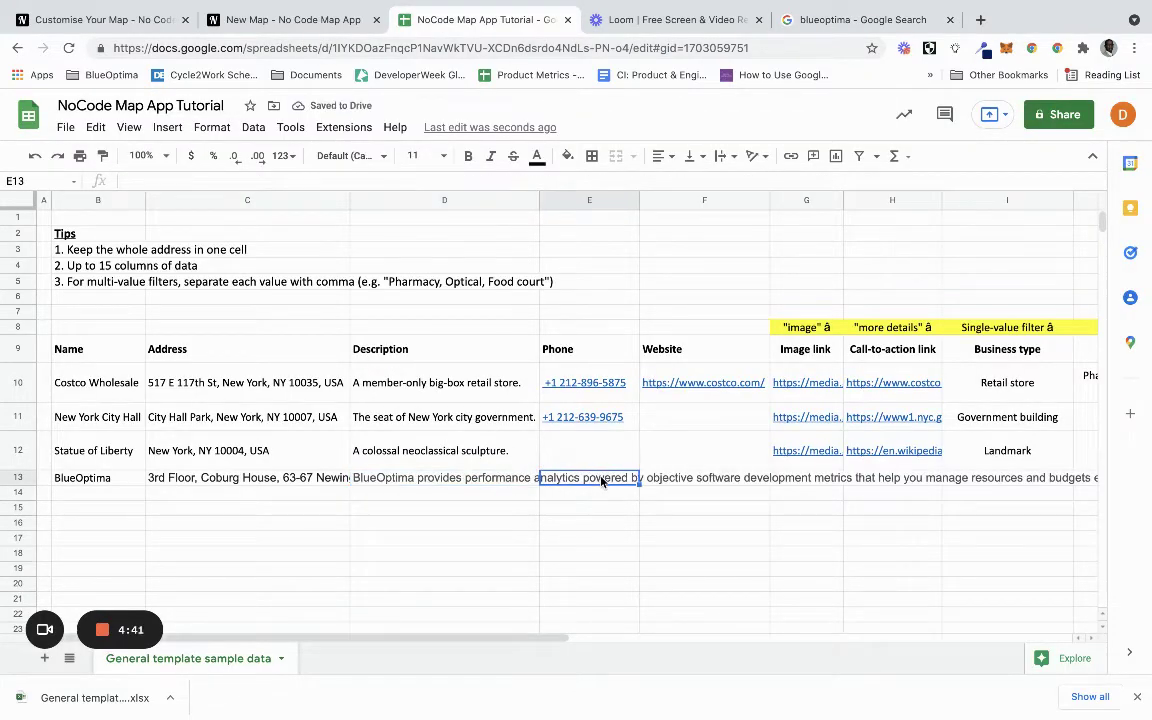
pyautogui.doubleClick(601, 481)
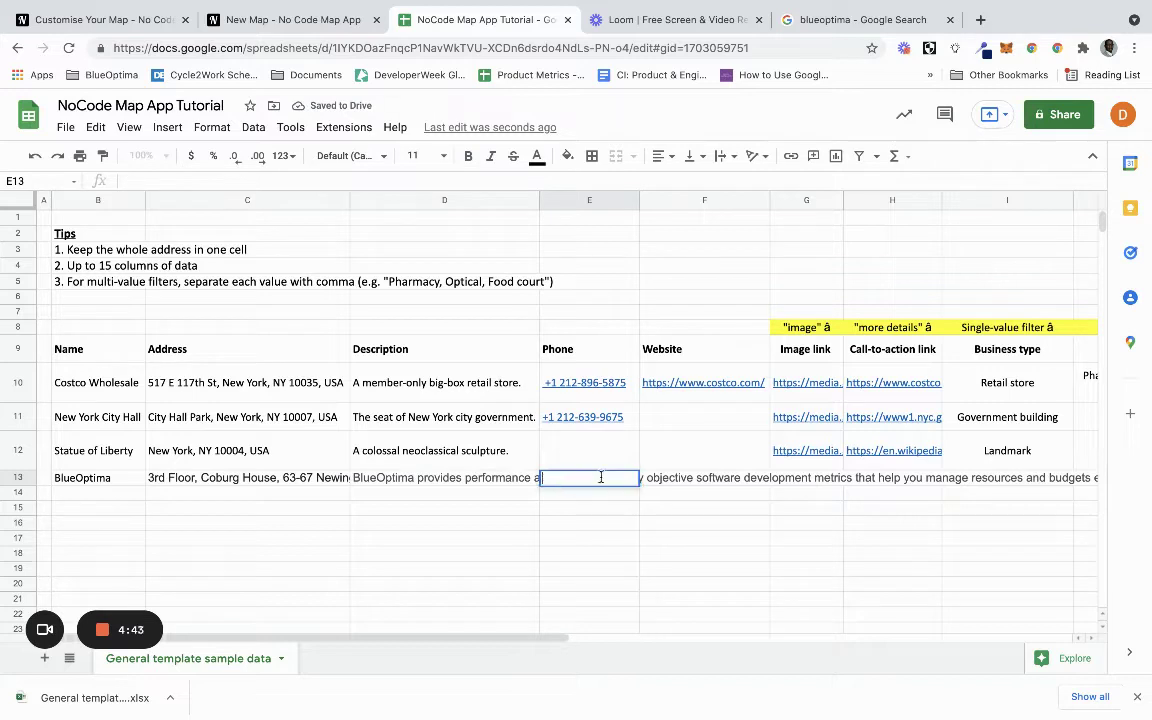
pyautogui.click(622, 418)
pyautogui.hotkey('ctrl', 'c')
pyautogui.click(612, 478)
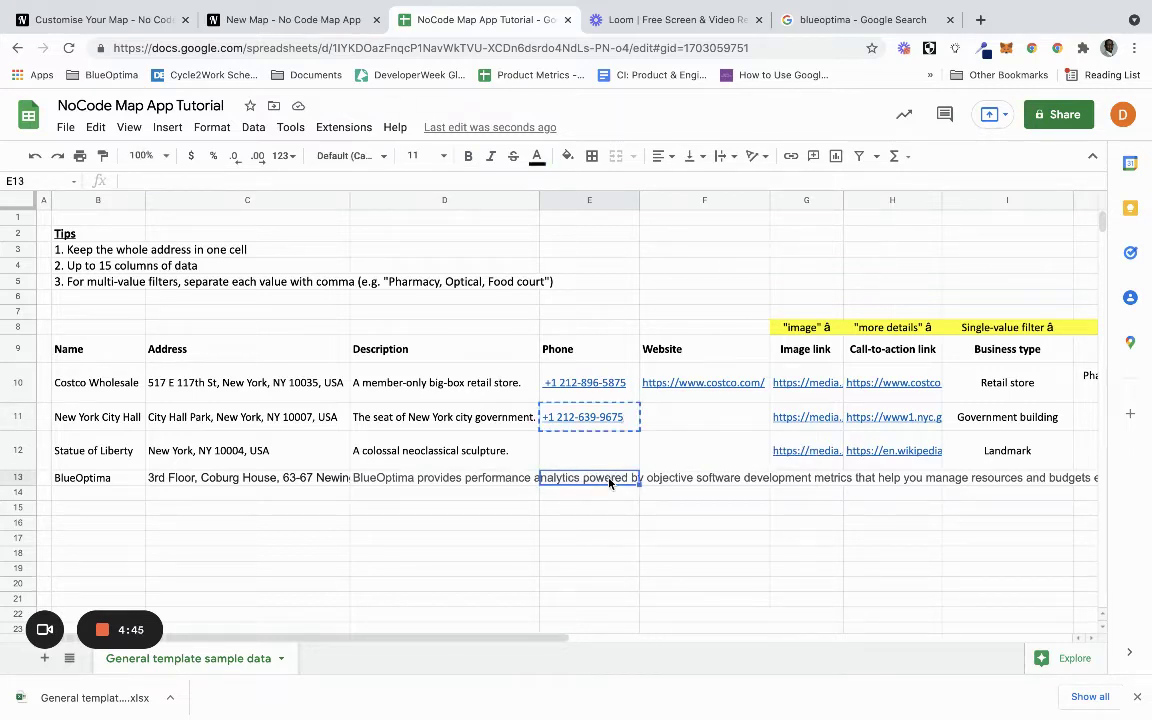
pyautogui.hotkey('ctrl', 'v')
pyautogui.write('§')
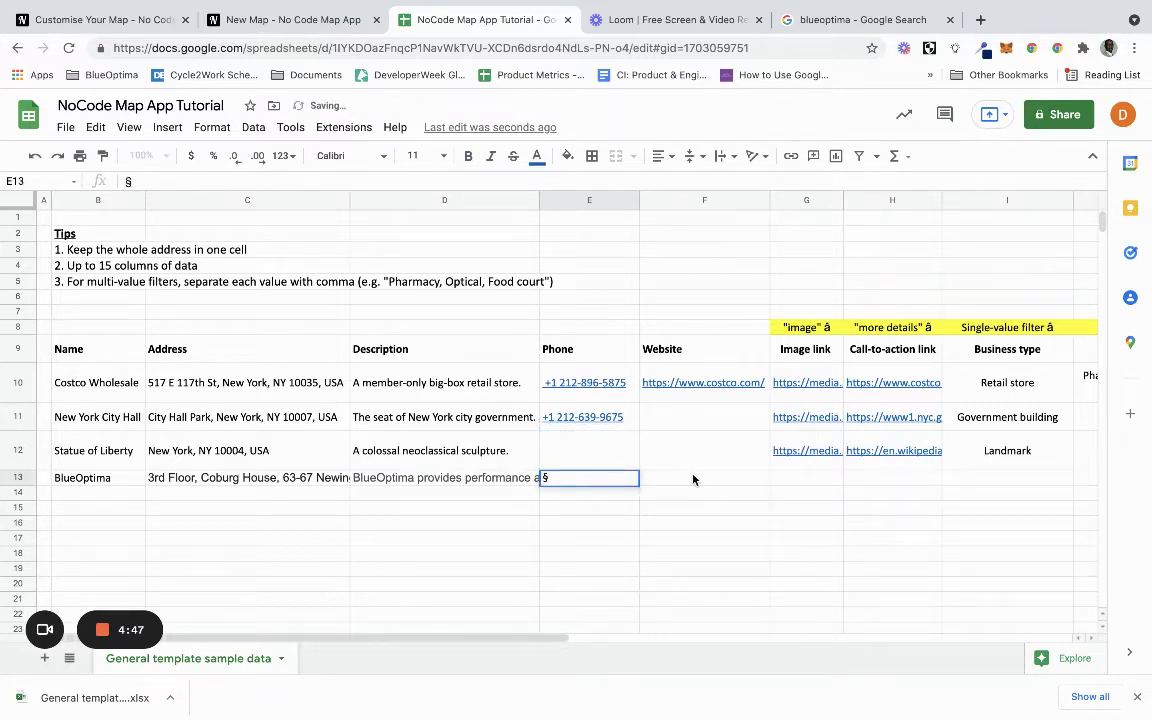
pyautogui.press('BackSpace')
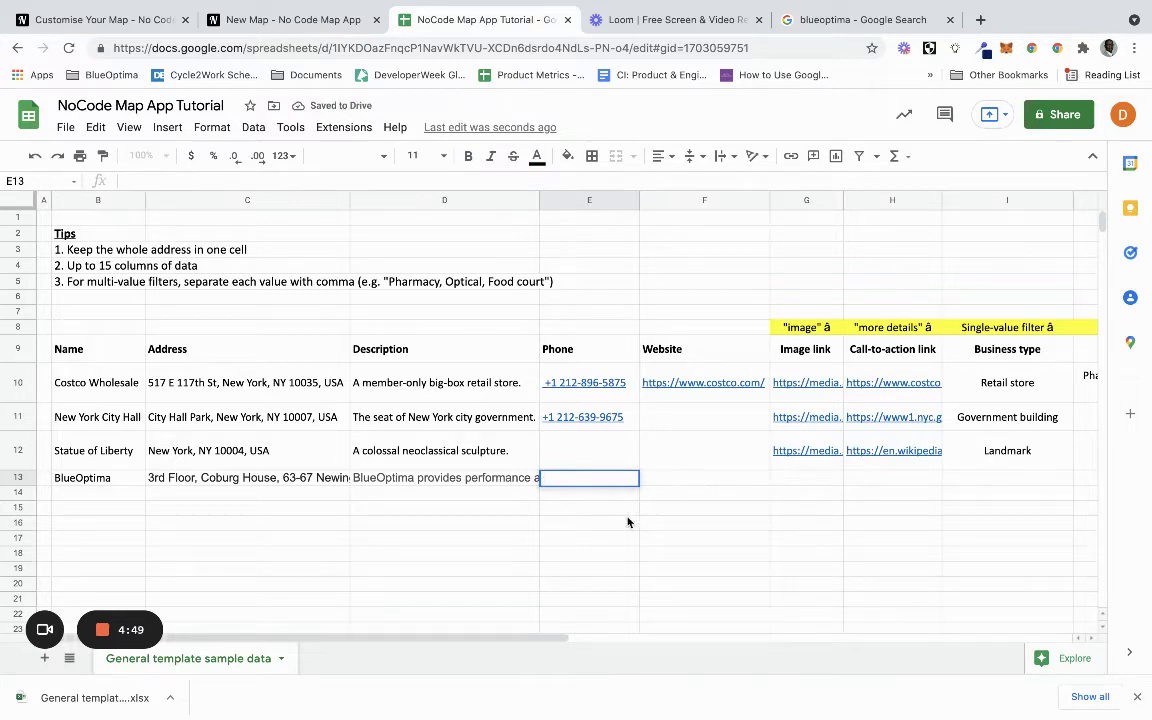
pyautogui.click(625, 522)
pyautogui.click(602, 483)
pyautogui.hotkey('ctrl', 'v')
pyautogui.click(684, 474)
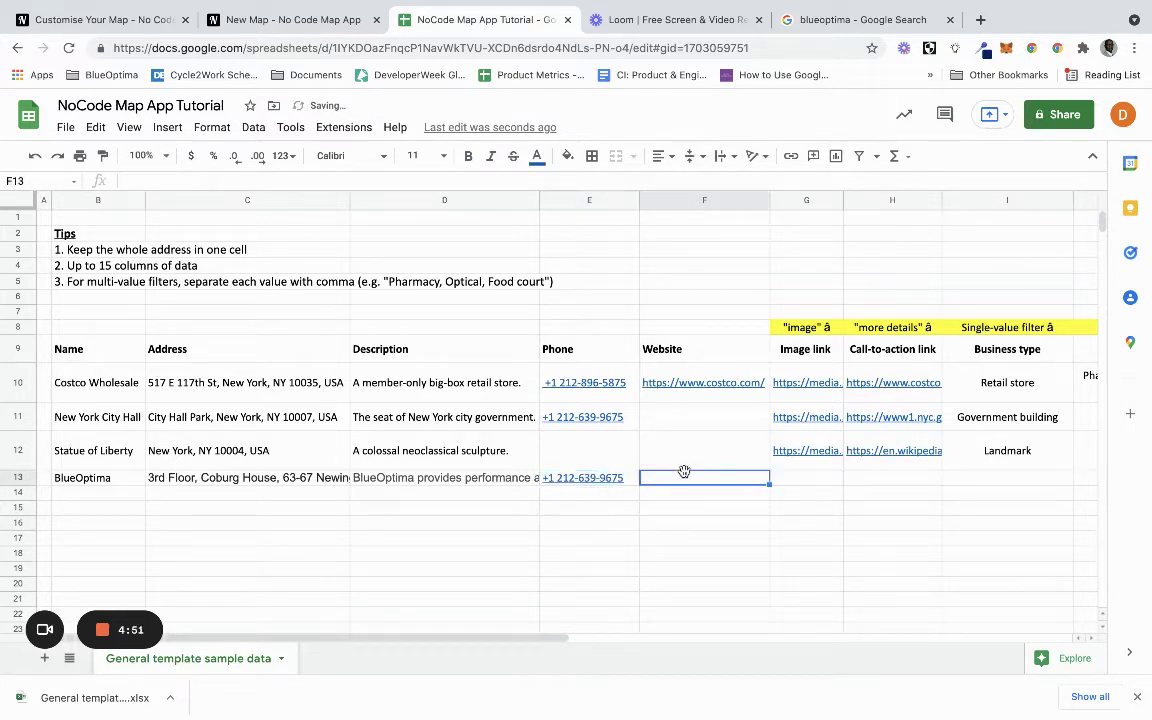
pyautogui.write('https')
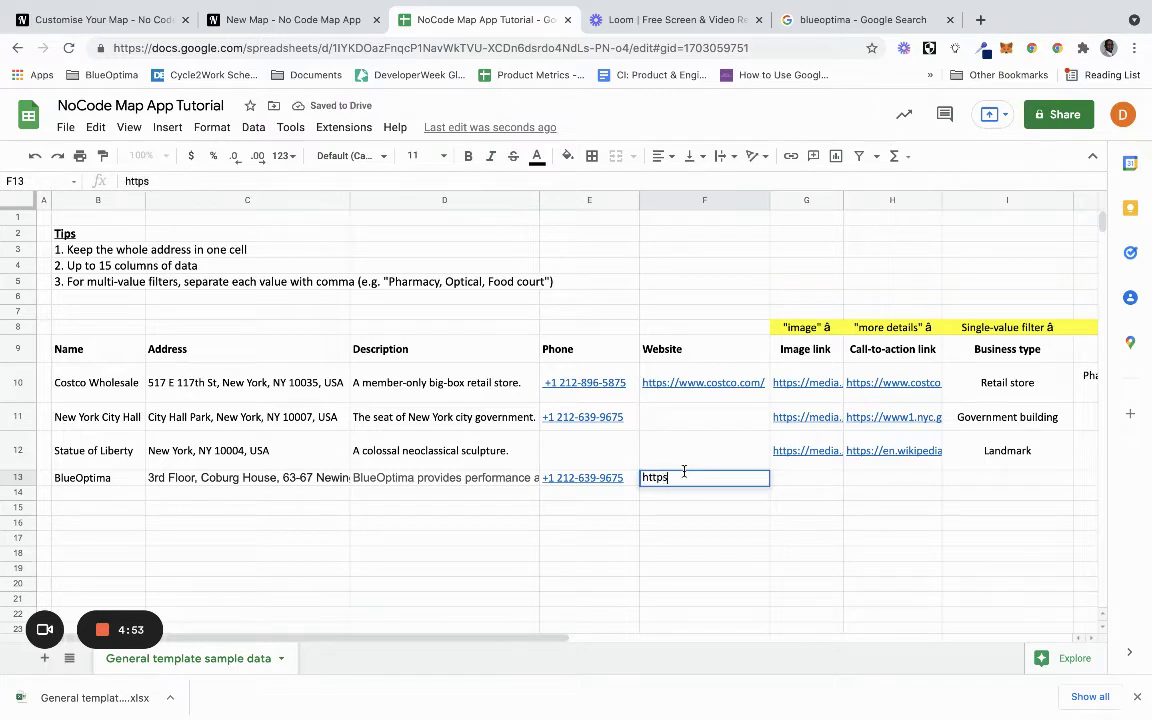
pyautogui.write('://blueoptima.com')
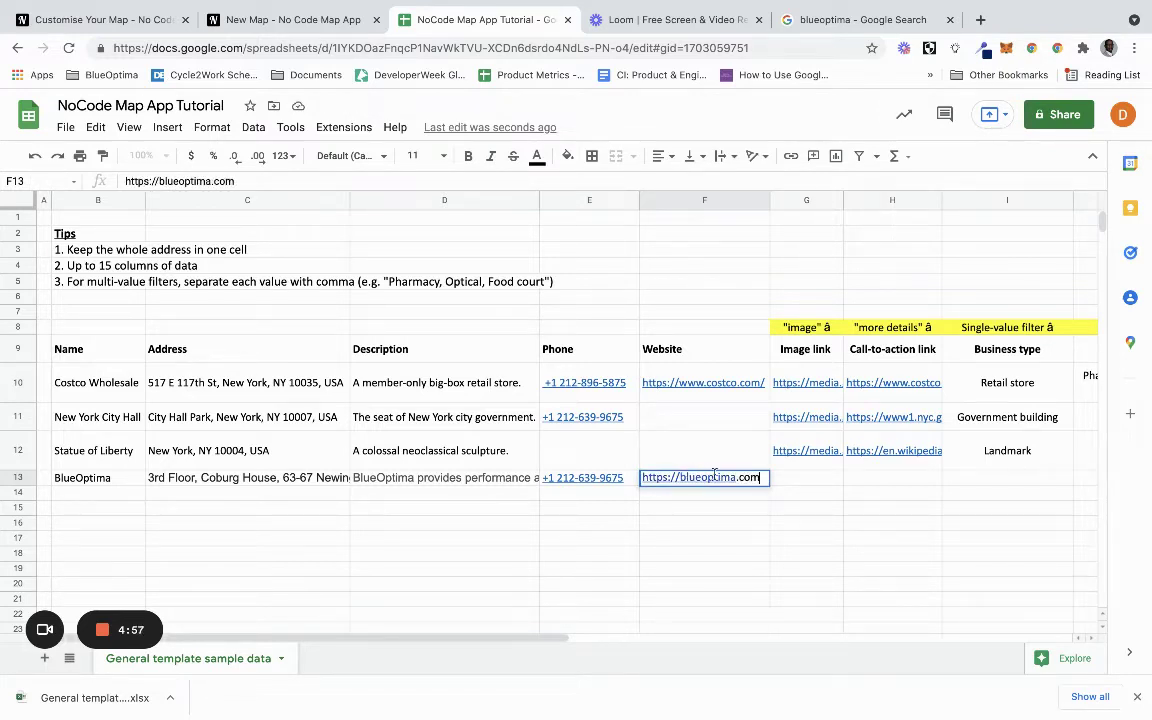
pyautogui.click(805, 478)
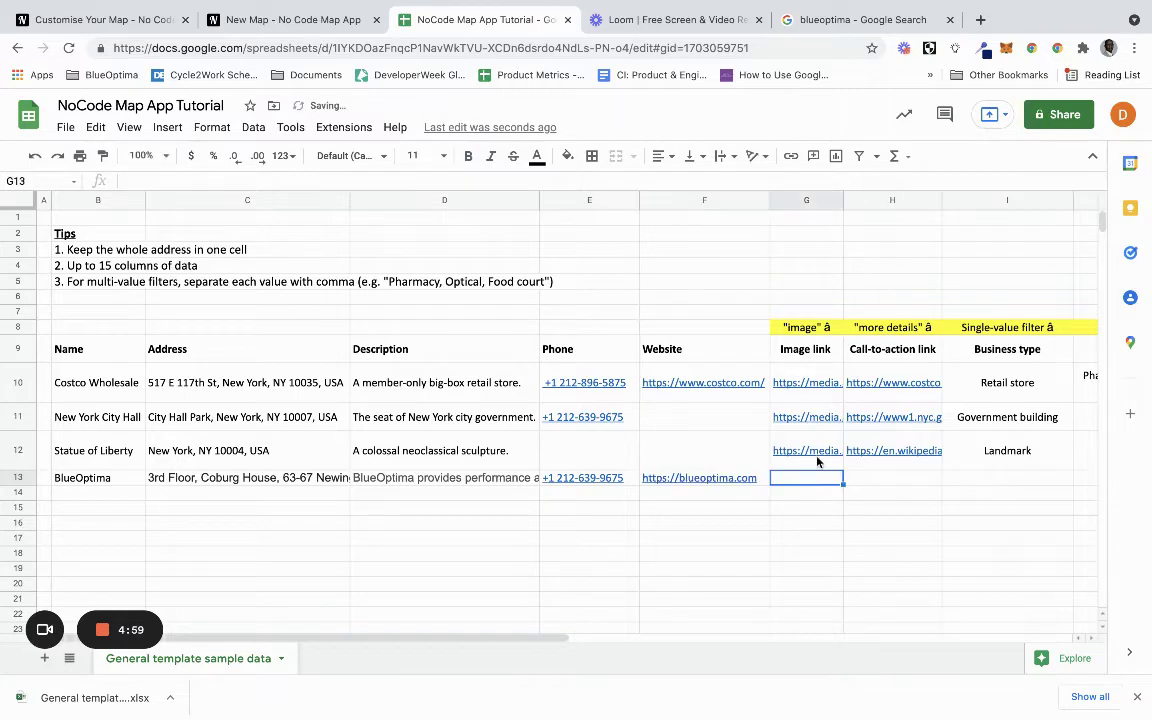
pyautogui.hscroll(5, 866, 468)
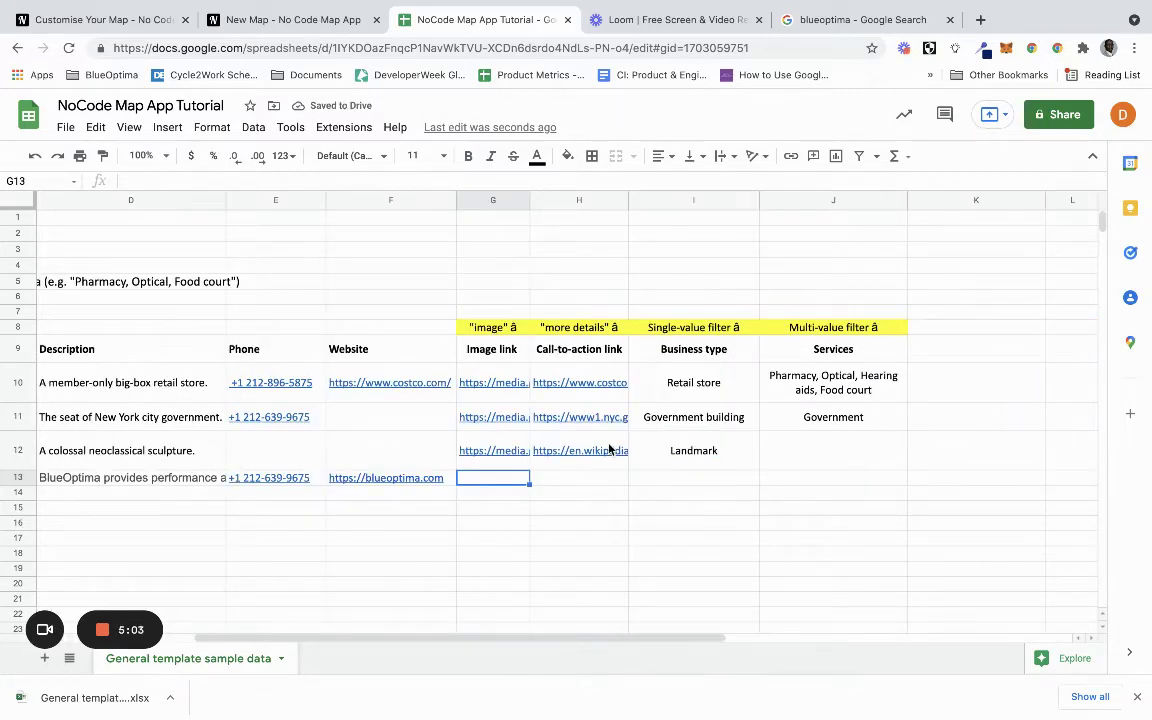
pyautogui.click(430, 480)
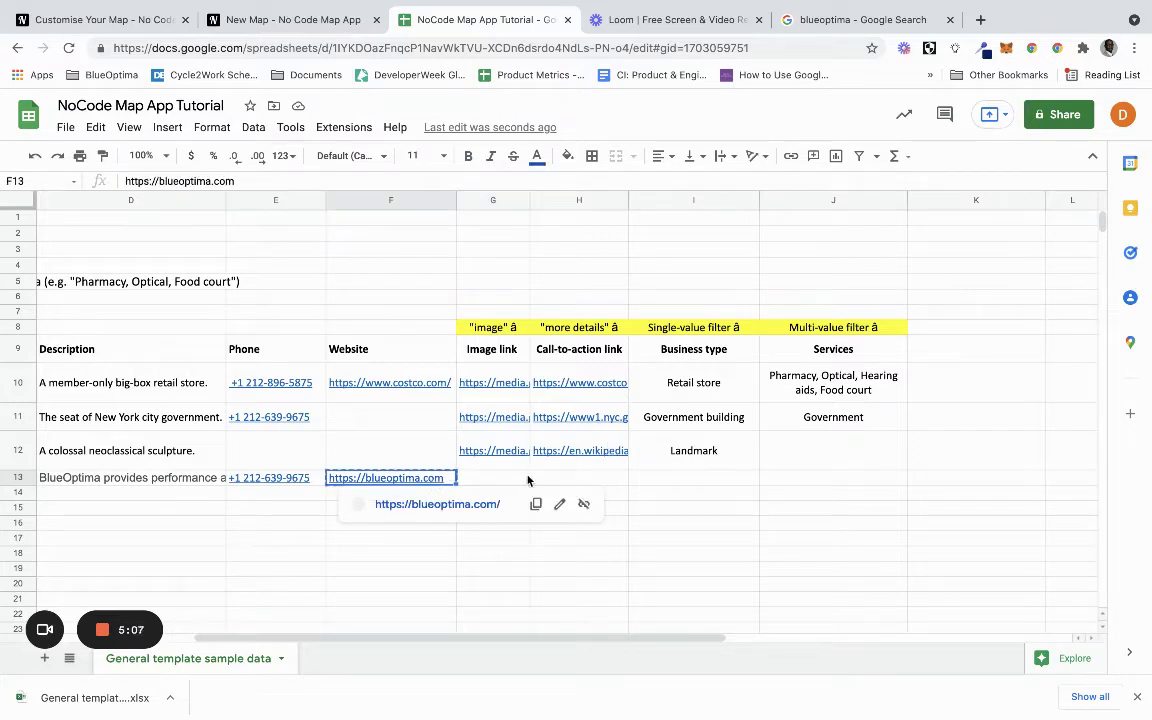
pyautogui.press('super+c')
pyautogui.click(563, 479)
pyautogui.write('v')
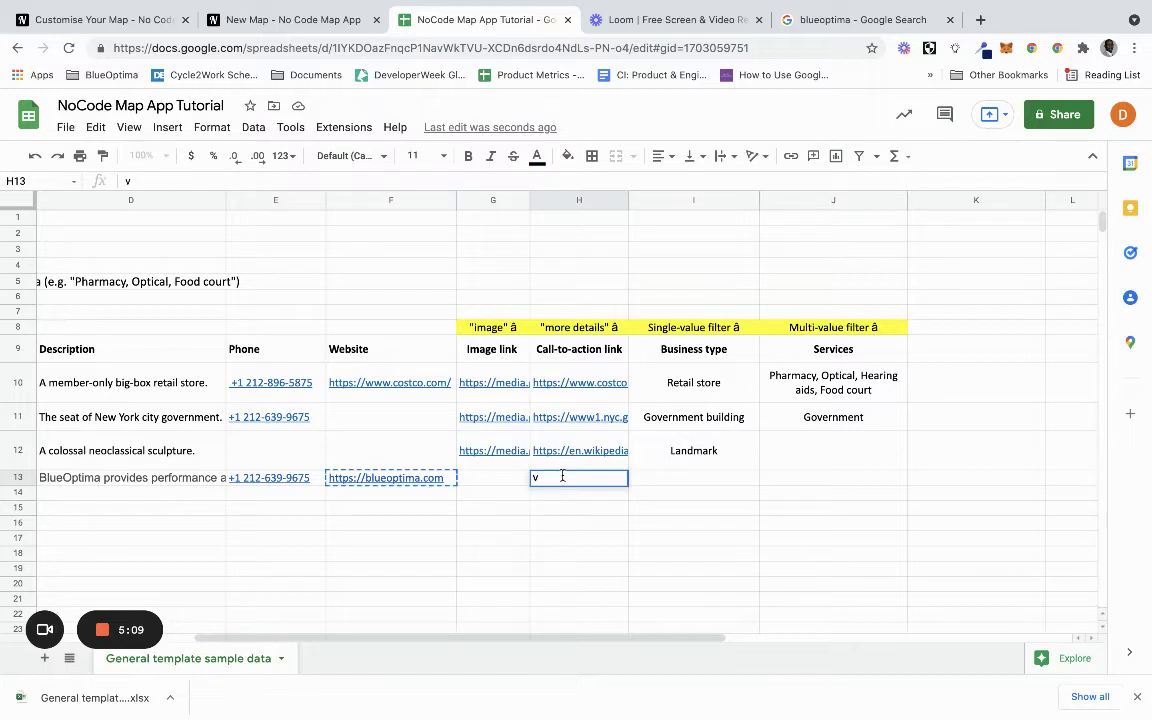
pyautogui.press('BackSpace')
pyautogui.press('super+v')
pyautogui.click(690, 556)
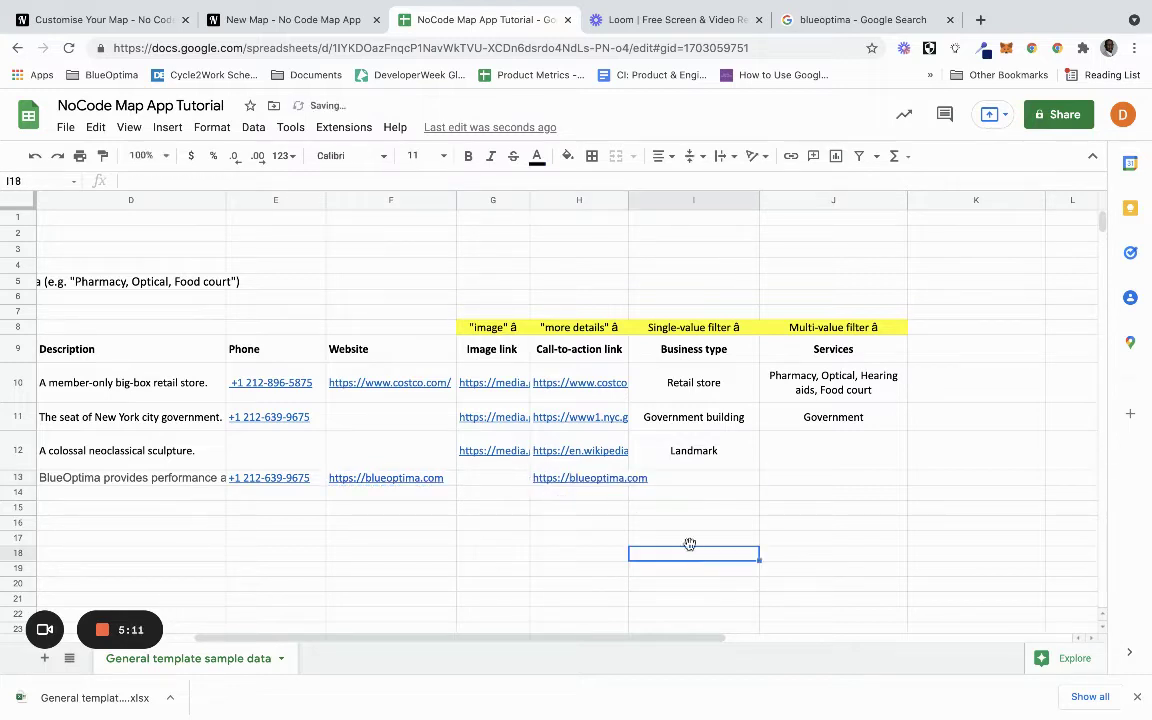
# Step: Set BlueOptima's business type to Technology and its services to Developer Productivity
pyautogui.click(695, 474)
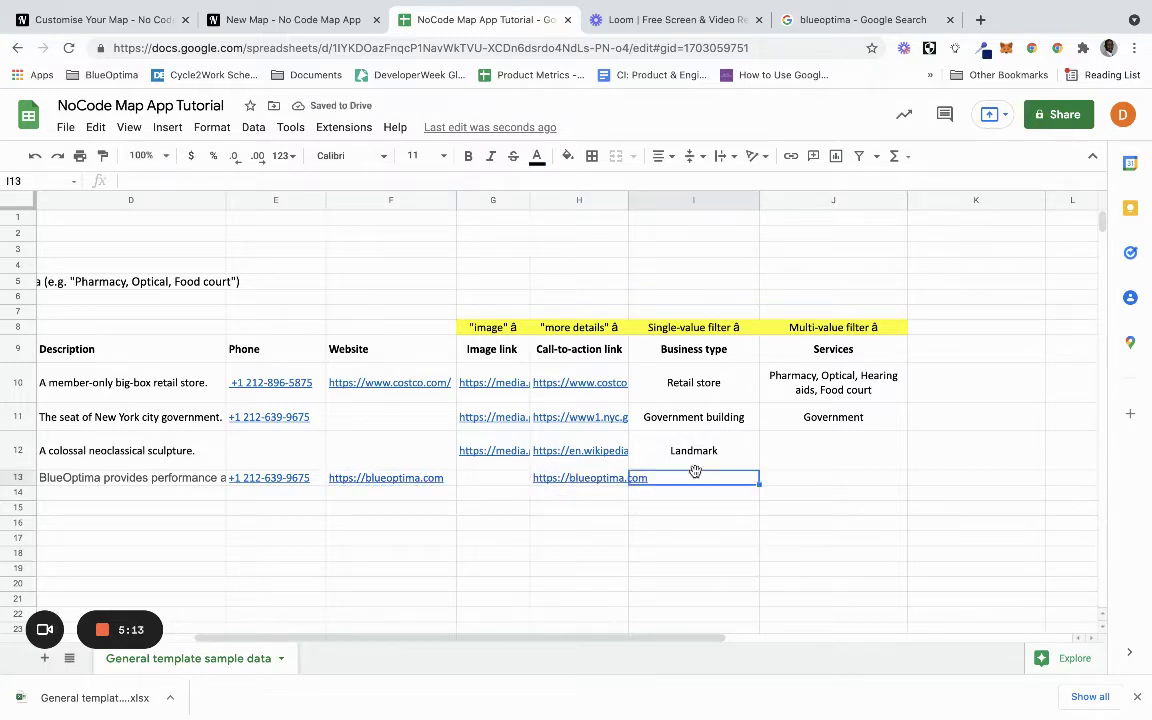
pyautogui.write('Private Company')
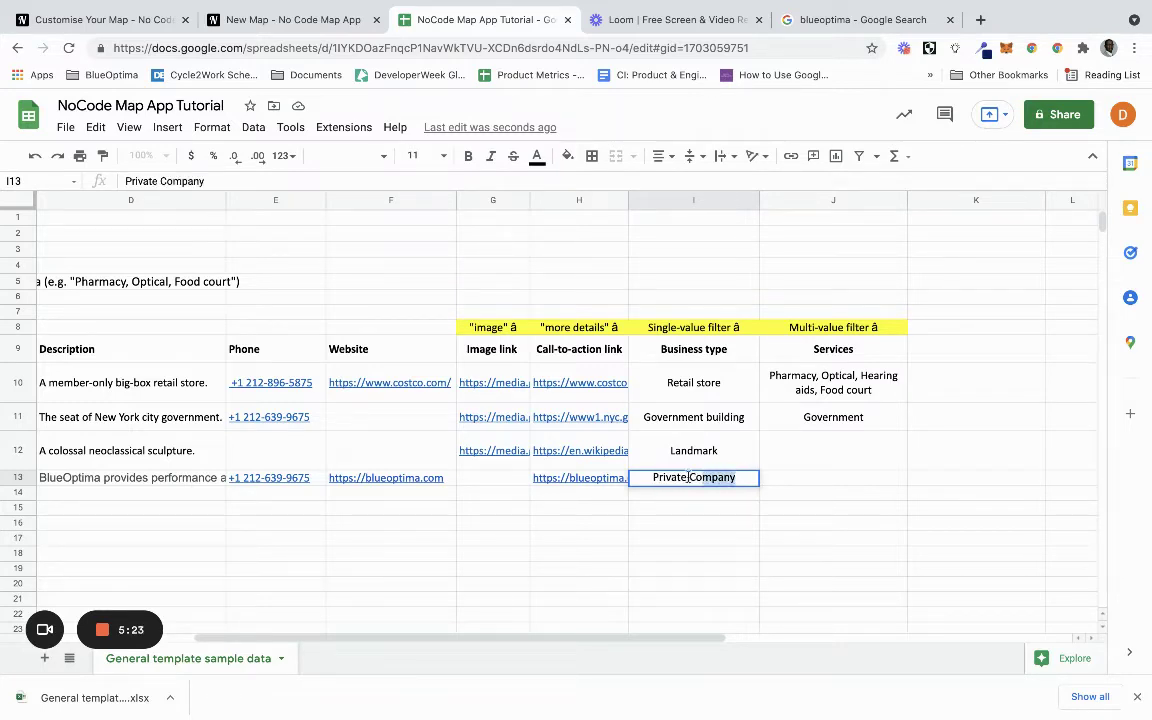
pyautogui.hotkey('ctrl', 'a')
pyautogui.press('BackSpace')
pyautogui.write('Technology')
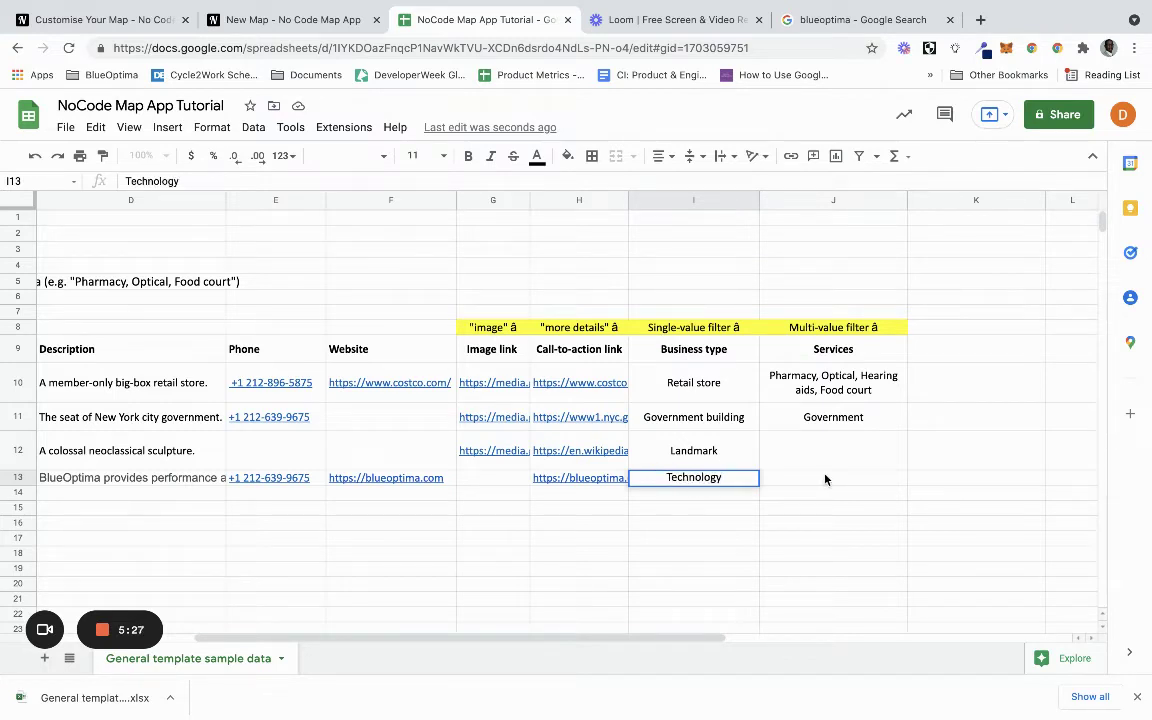
pyautogui.click(824, 478)
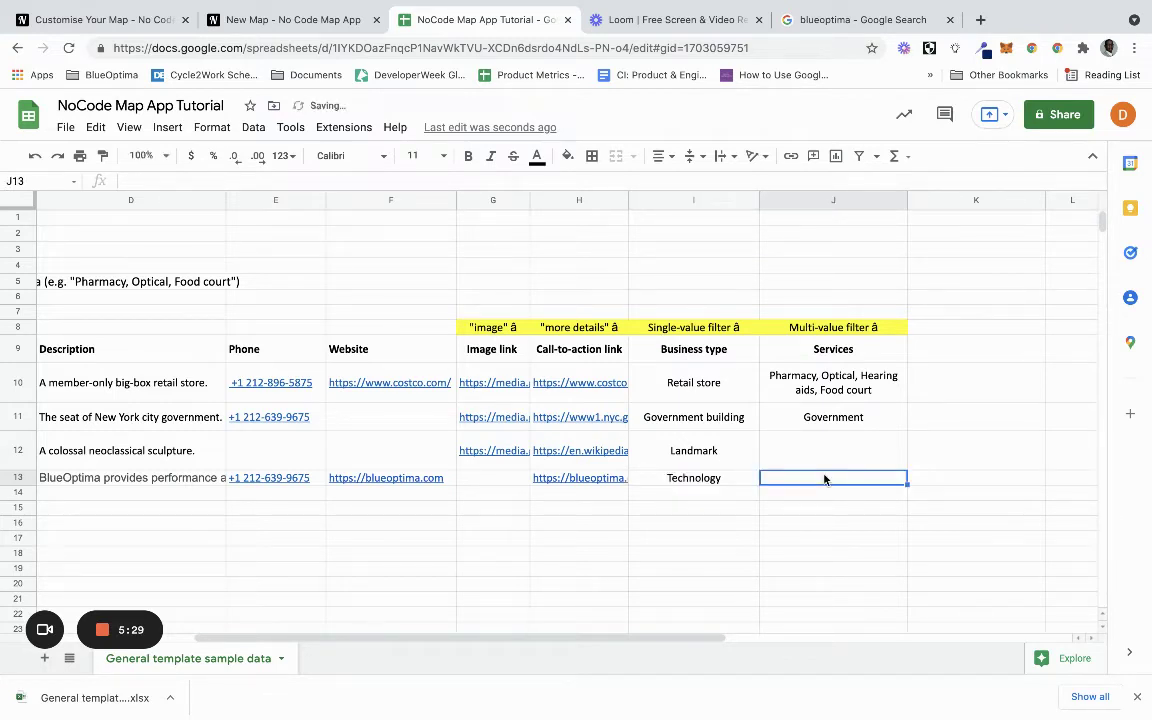
pyautogui.write('Softwar')
pyautogui.press('BackSpace')
pyautogui.press('BackSpace')
pyautogui.press('BackSpace')
pyautogui.press('BackSpace')
pyautogui.press('BackSpace')
pyautogui.press('BackSpace')
pyautogui.press('BackSpace')
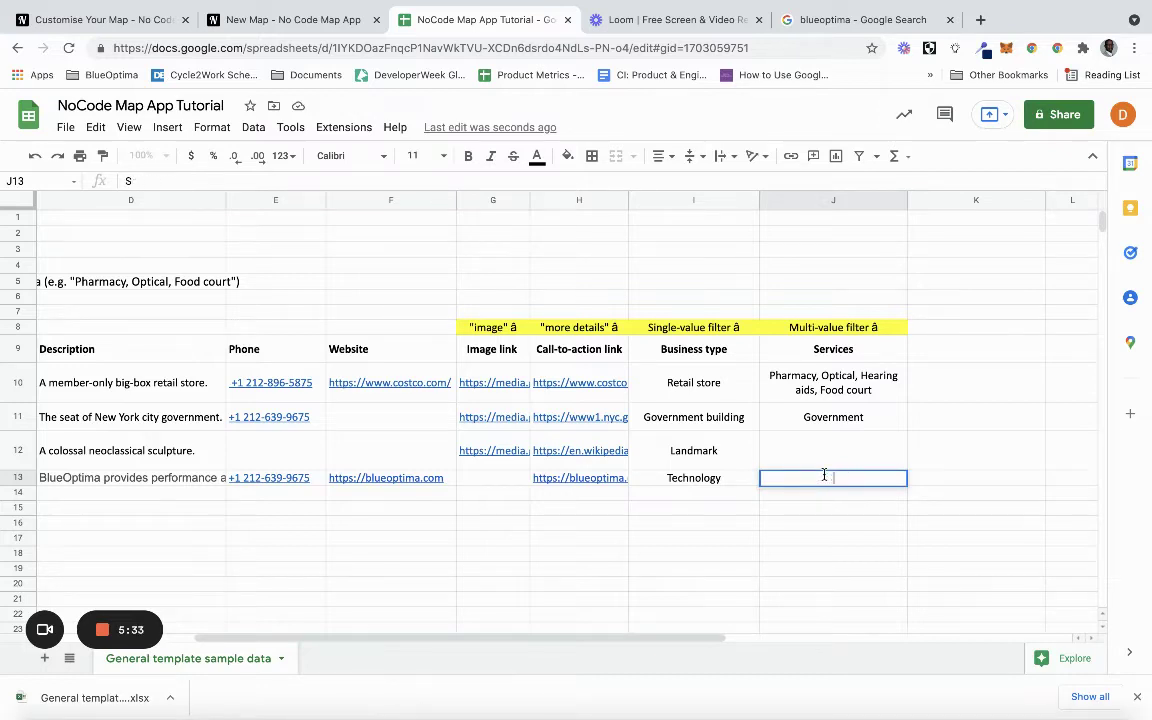
pyautogui.write('Developer Productivity')
pyautogui.click(838, 520)
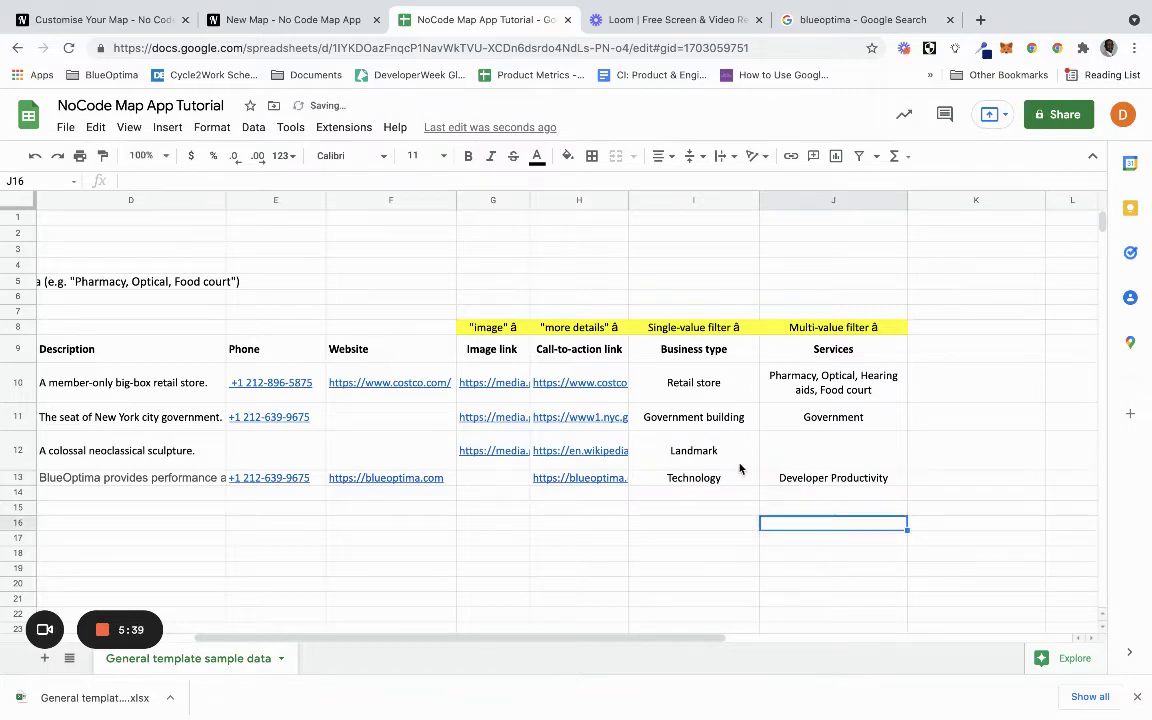
pyautogui.hscroll(-5, 742, 470)
pyautogui.hscroll(8, 744, 471)
pyautogui.hscroll(-5, 742, 470)
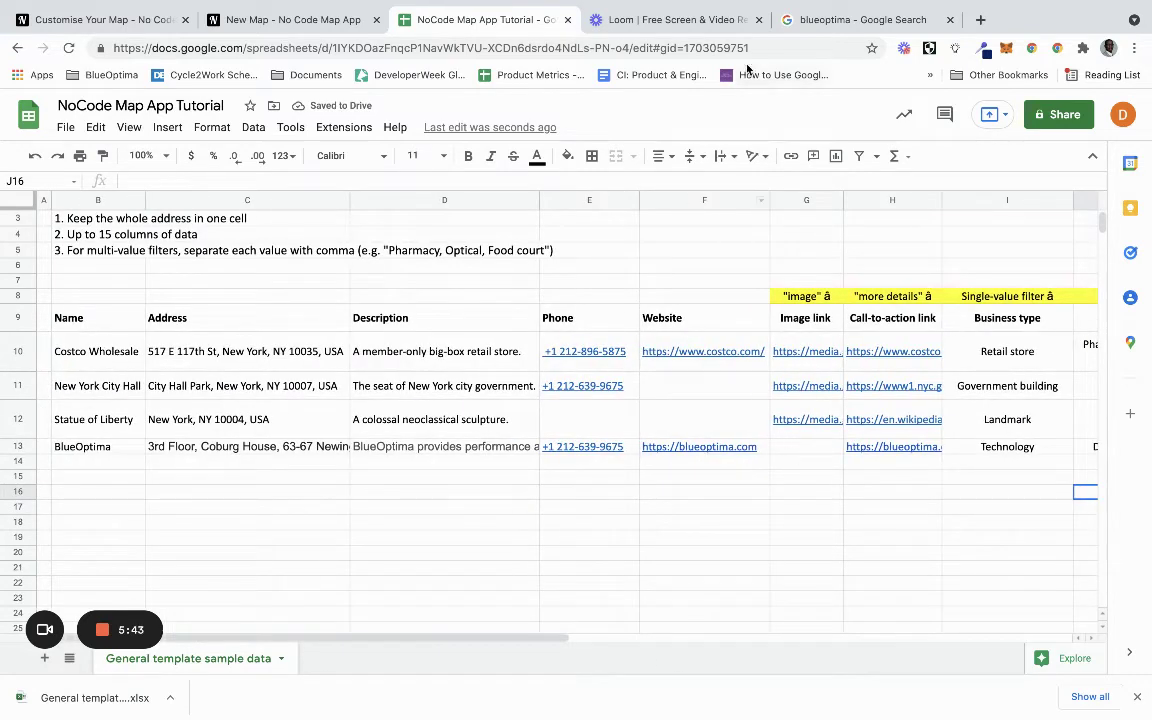
# Step: Copy the image link from G12 into BlueOptima's Image link cell G13
pyautogui.click(979, 20)
pyautogui.moveTo(977, 23); pyautogui.dragTo(658, 33)
pyautogui.write('dr')
pyautogui.hotkey('ctrl', 'w')
pyautogui.click(827, 423)
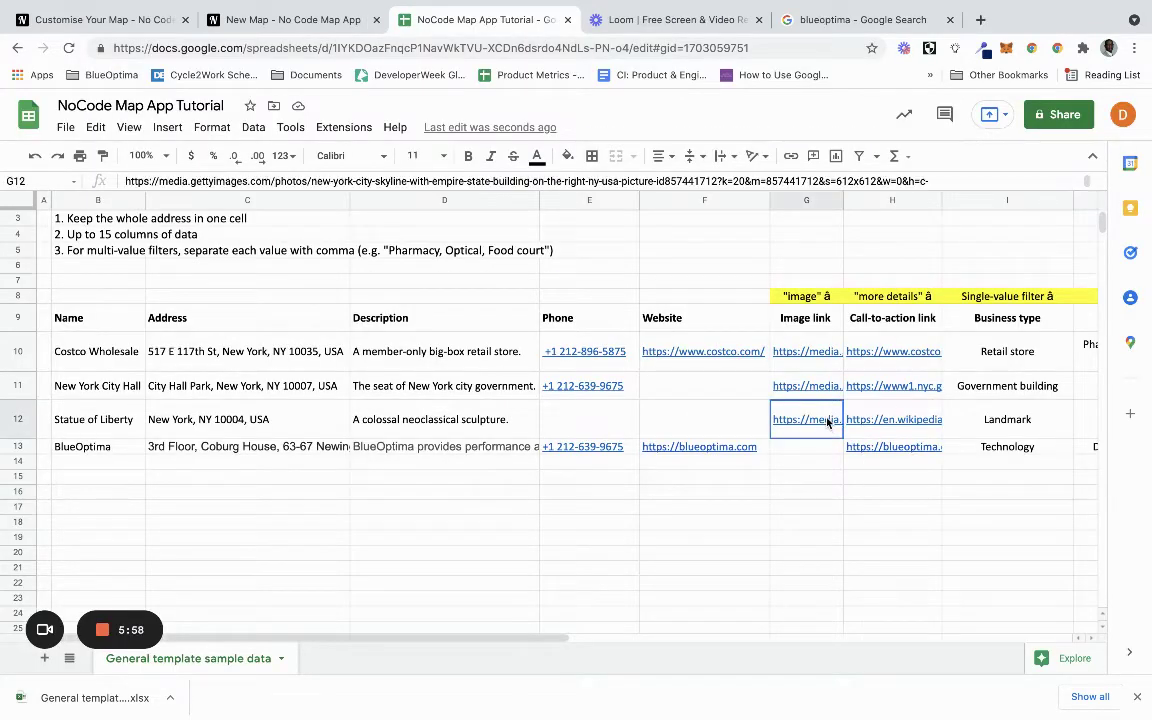
pyautogui.hotkey('ctrl', 'c')
pyautogui.click(808, 447)
pyautogui.hotkey('ctrl', 'v')
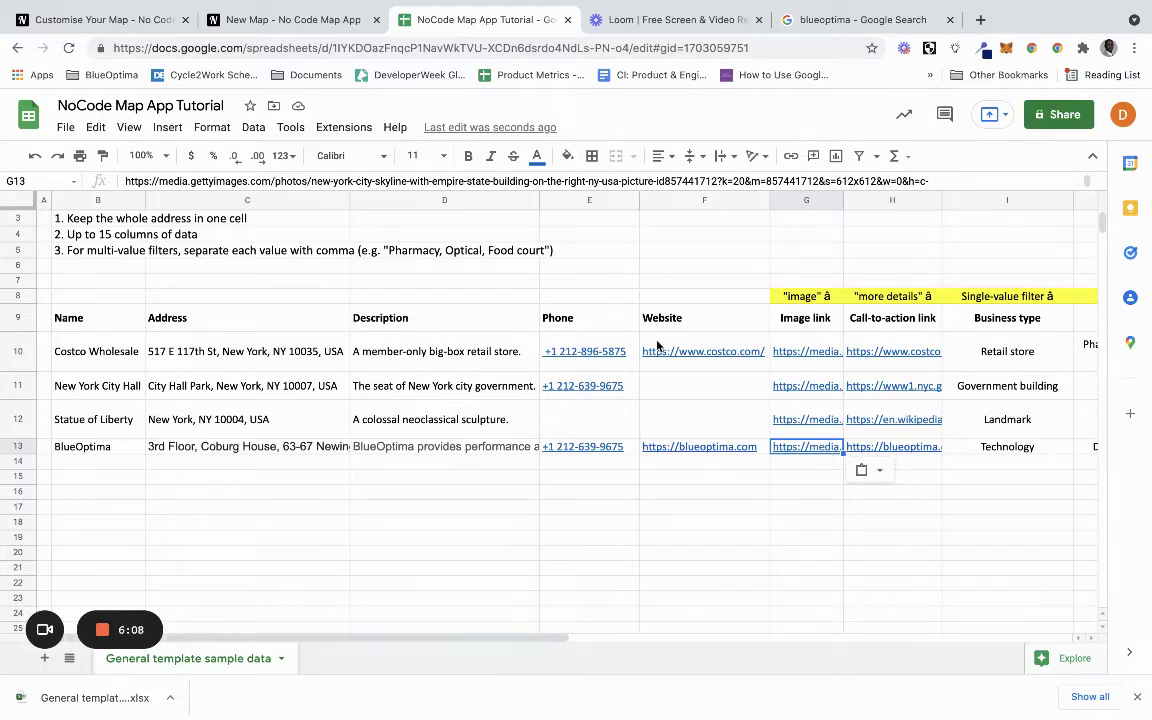
pyautogui.click(495, 474)
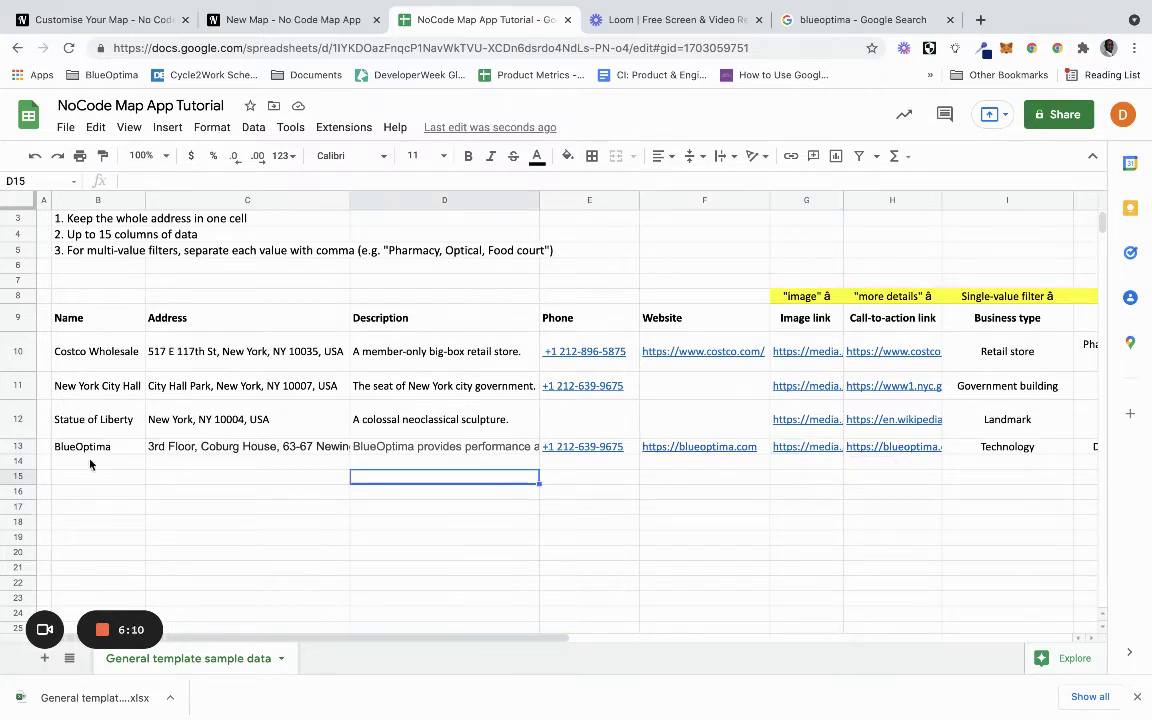
# Step: Select and copy the location table from the Name header through the BlueOptima row
pyautogui.hscroll(5, 84, 466)
pyautogui.hscroll(-5, 84, 466)
pyautogui.scroll(-1, 84, 466)
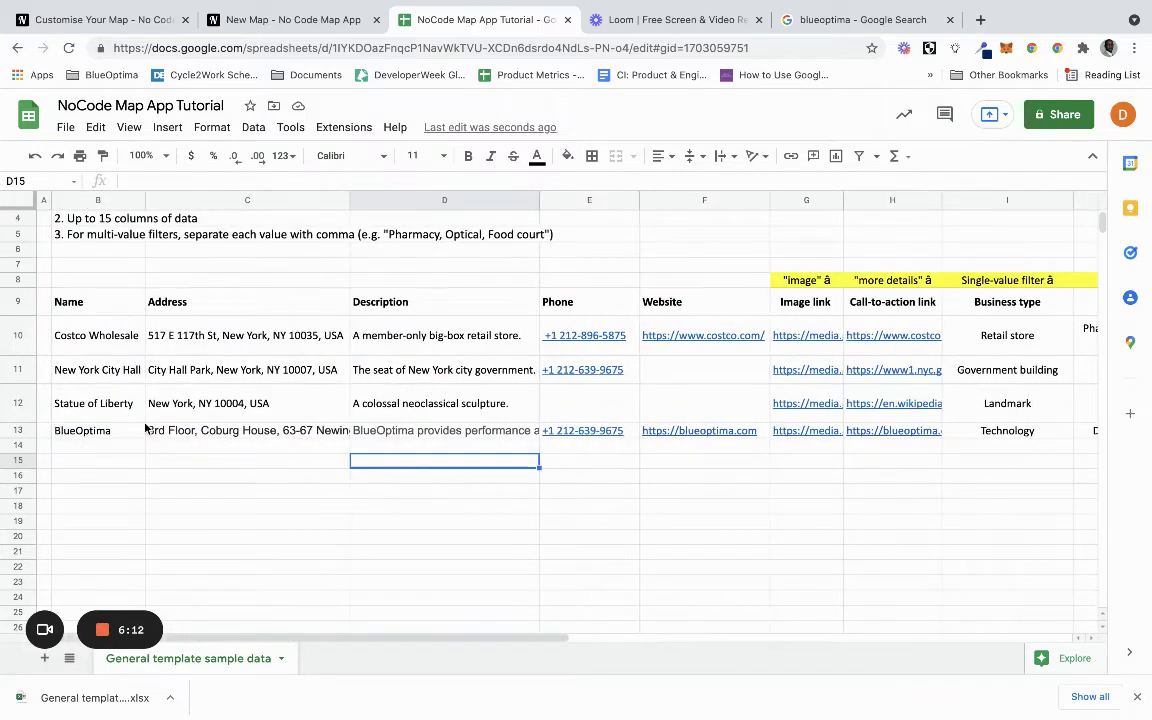
pyautogui.click(268, 21)
pyautogui.click(490, 19)
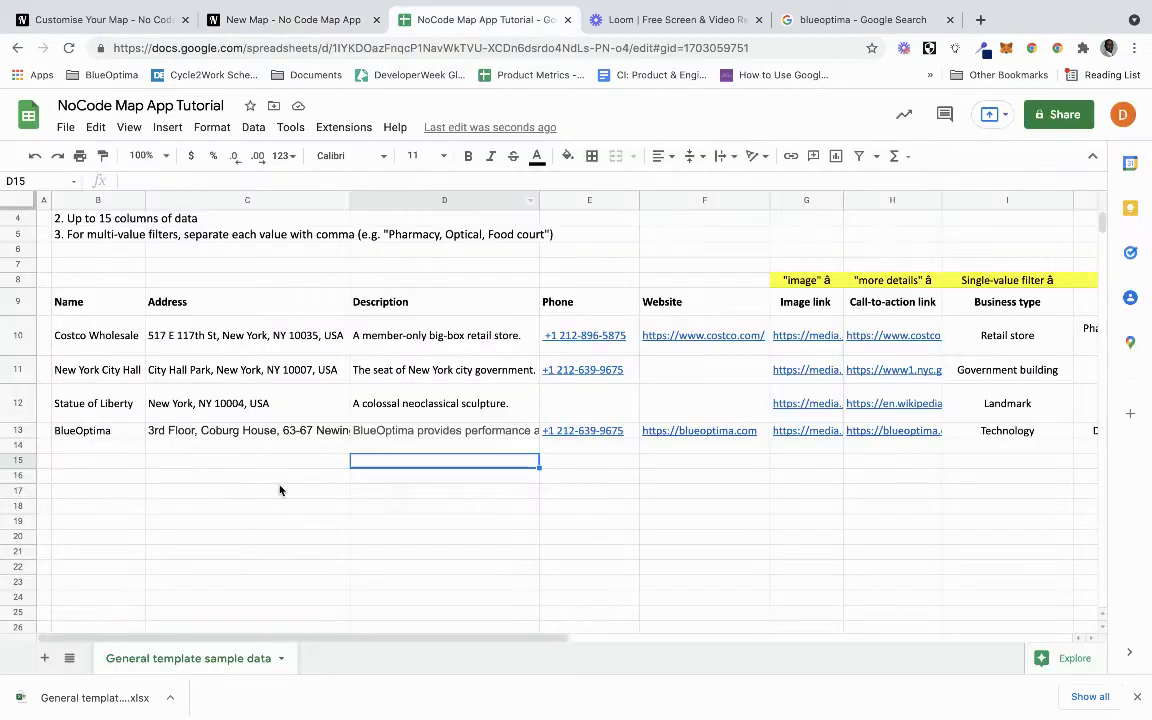
pyautogui.moveTo(99, 435); pyautogui.dragTo(580, 305)
pyautogui.hotkey('ctrl', 'c')
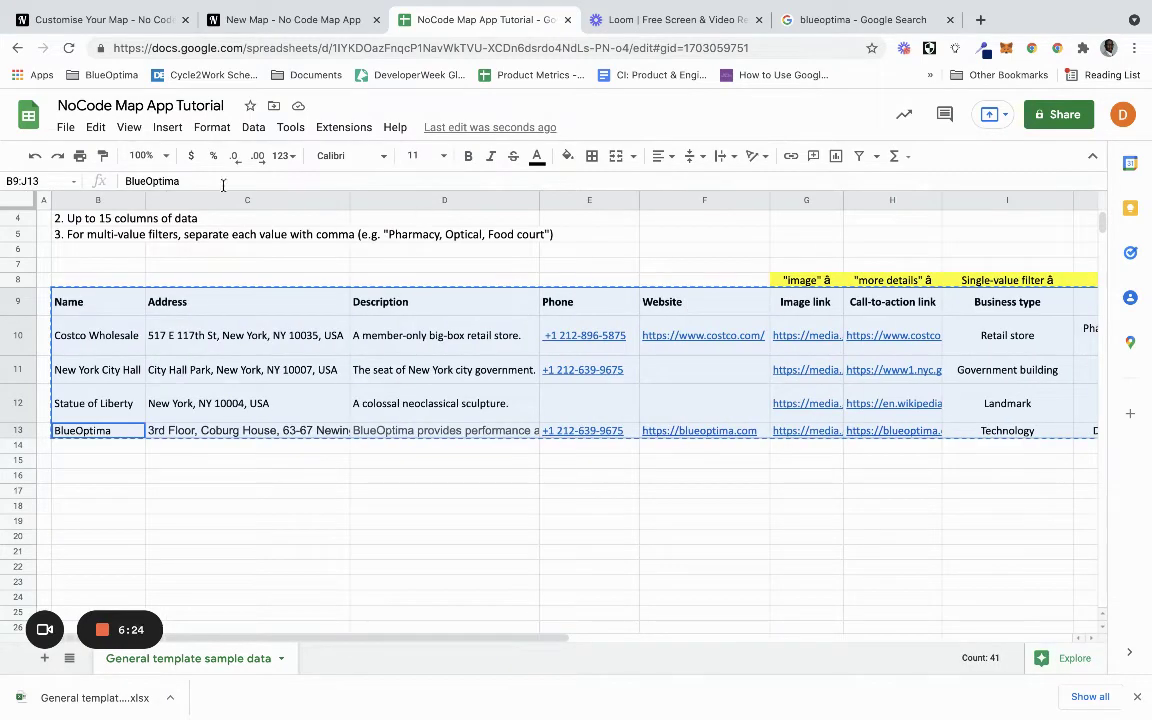
# Step: Close the old New Map preview tab and return to the map editor's paste dialog
pyautogui.click(295, 17)
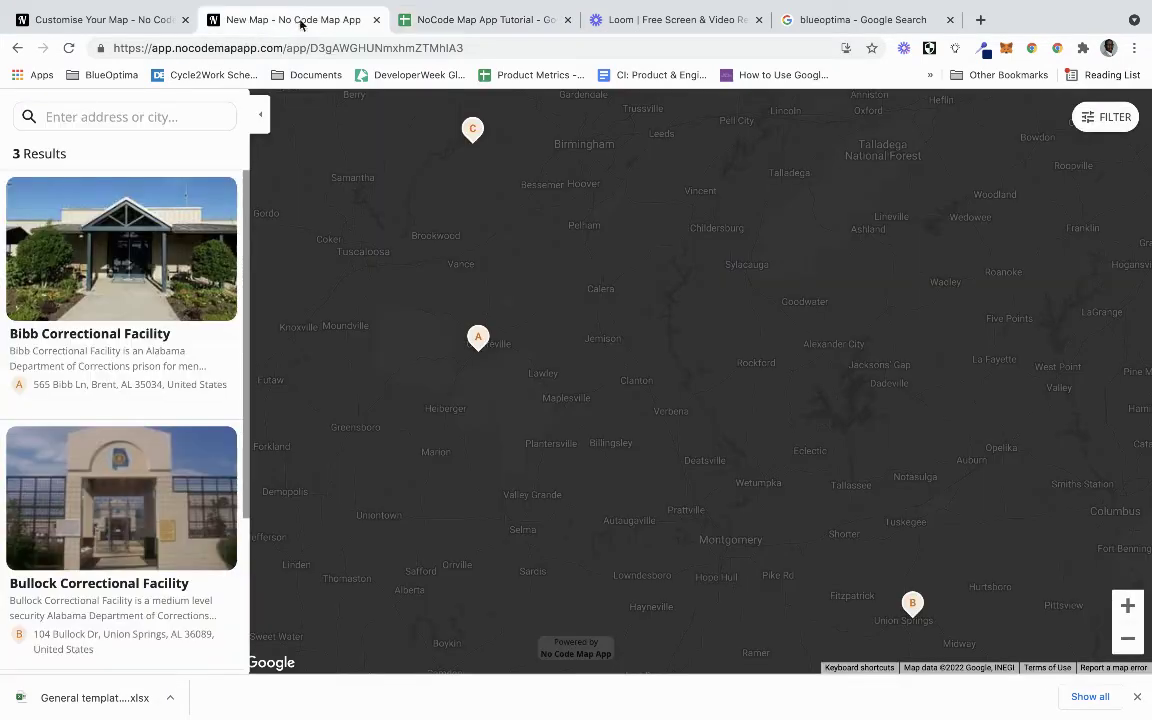
pyautogui.click(96, 22)
pyautogui.click(375, 28)
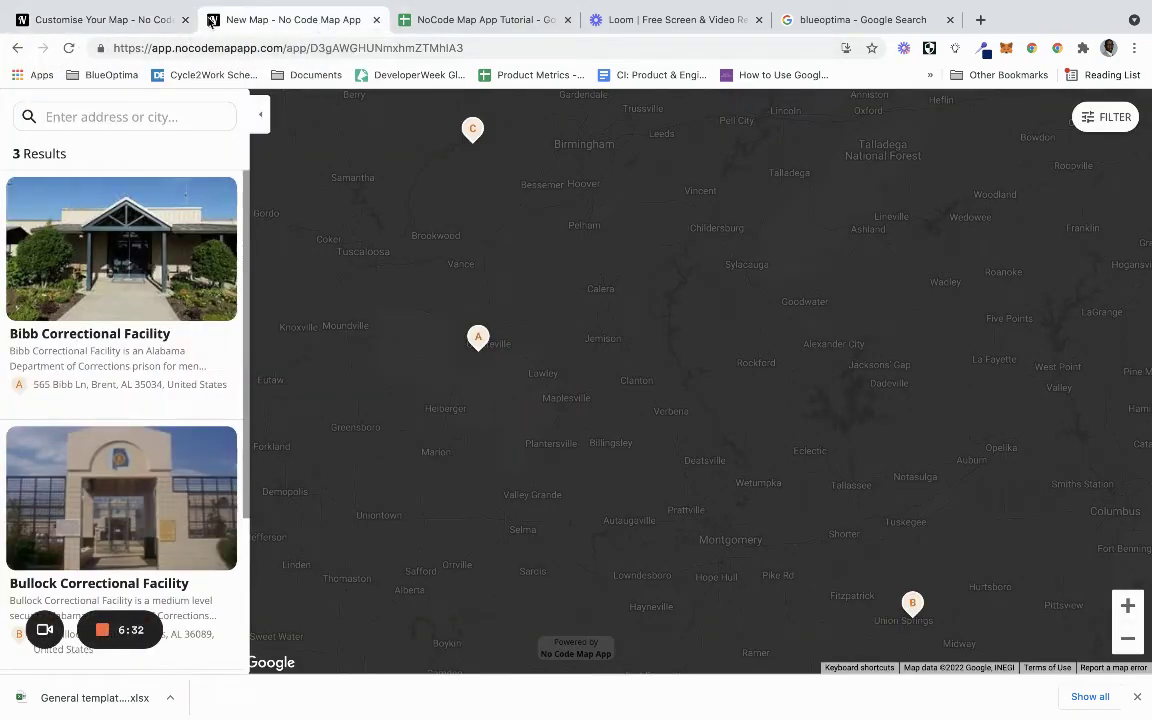
pyautogui.click(376, 20)
pyautogui.click(96, 20)
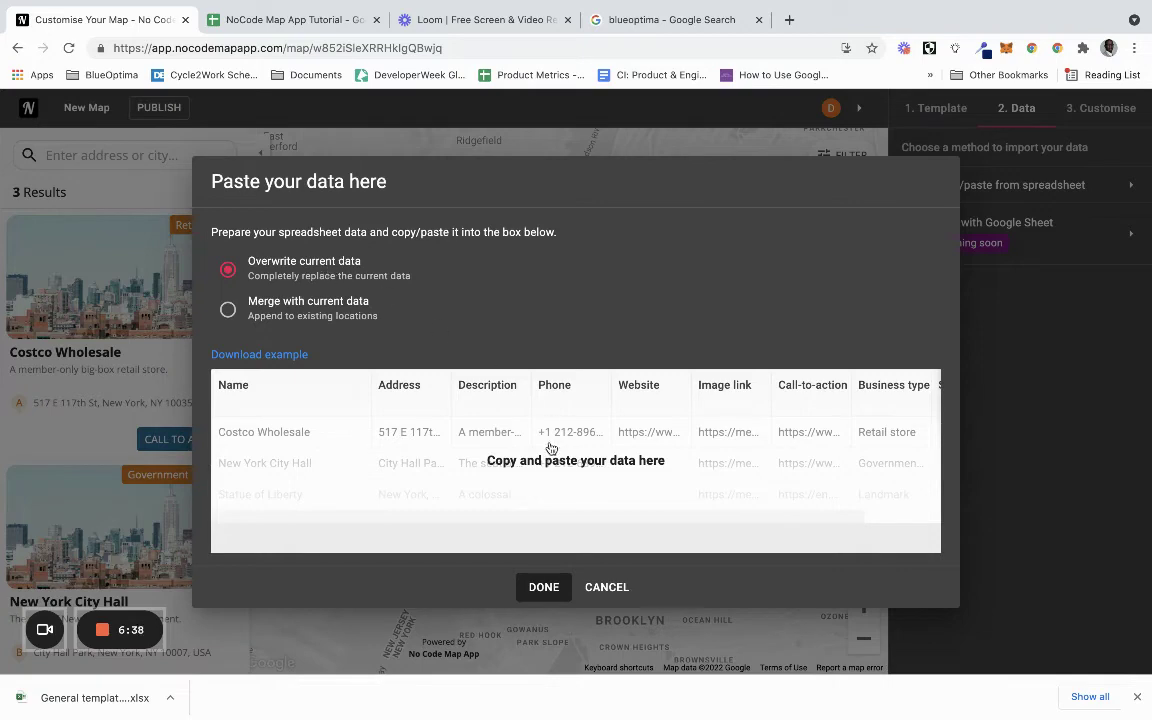
# Step: Paste the copied spreadsheet rows into the import box and start the import
pyautogui.click(553, 465)
pyautogui.hotkey('ctrl', 'v')
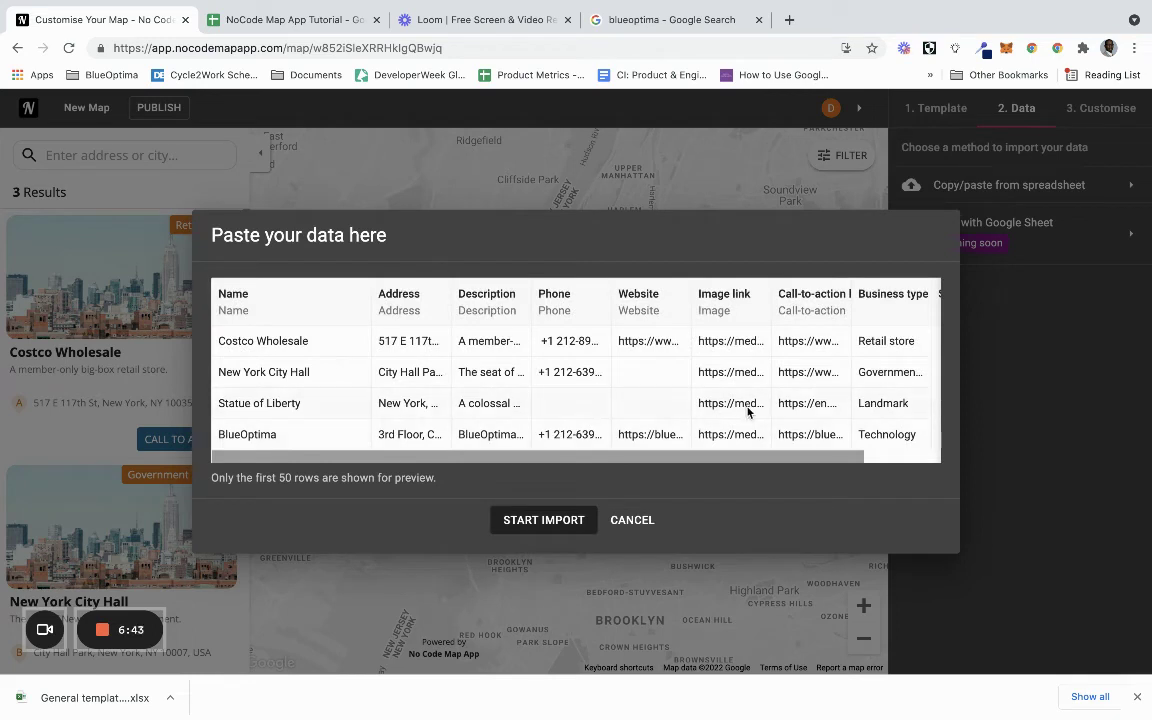
pyautogui.click(545, 515)
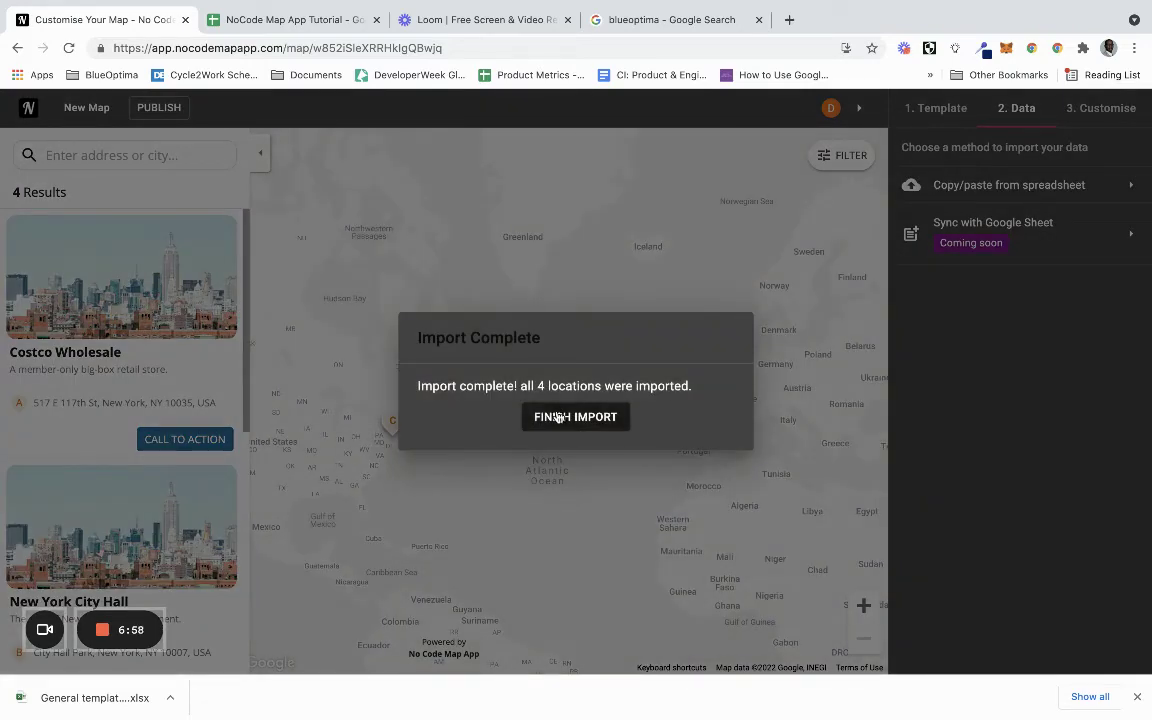
# Step: Finish the import, then view and close BlueOptima's details popup at its London pin
pyautogui.click(557, 417)
pyautogui.scroll(-2, 158, 452)
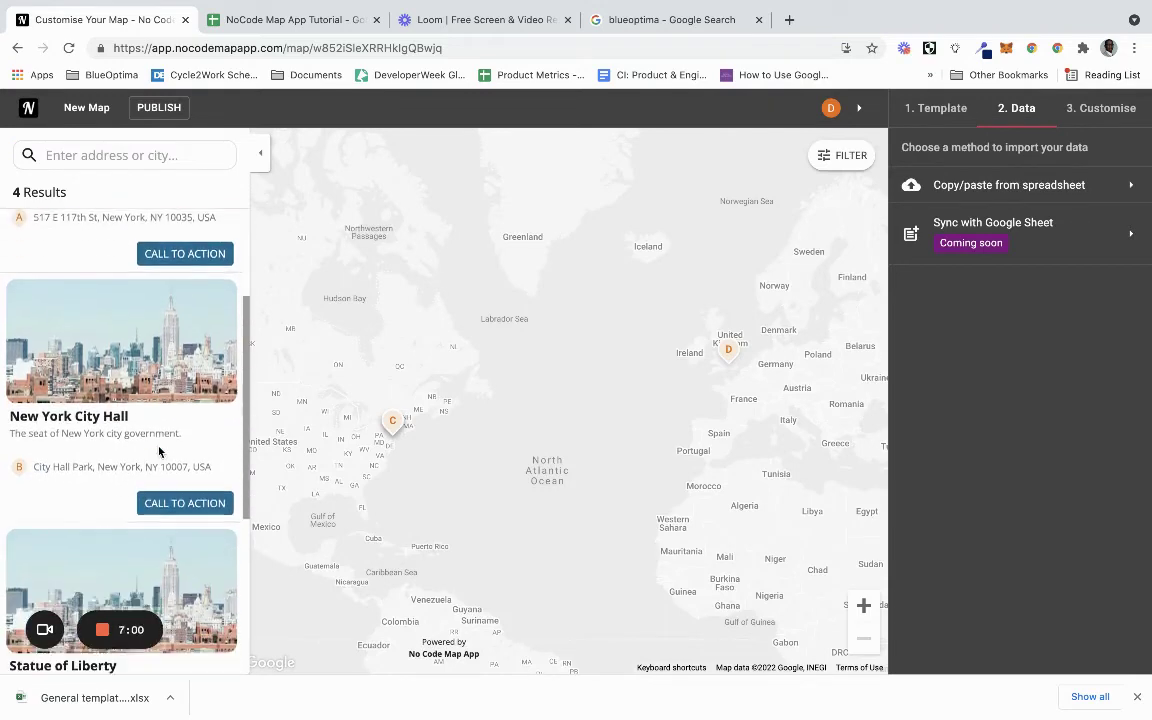
pyautogui.scroll(-3, 158, 452)
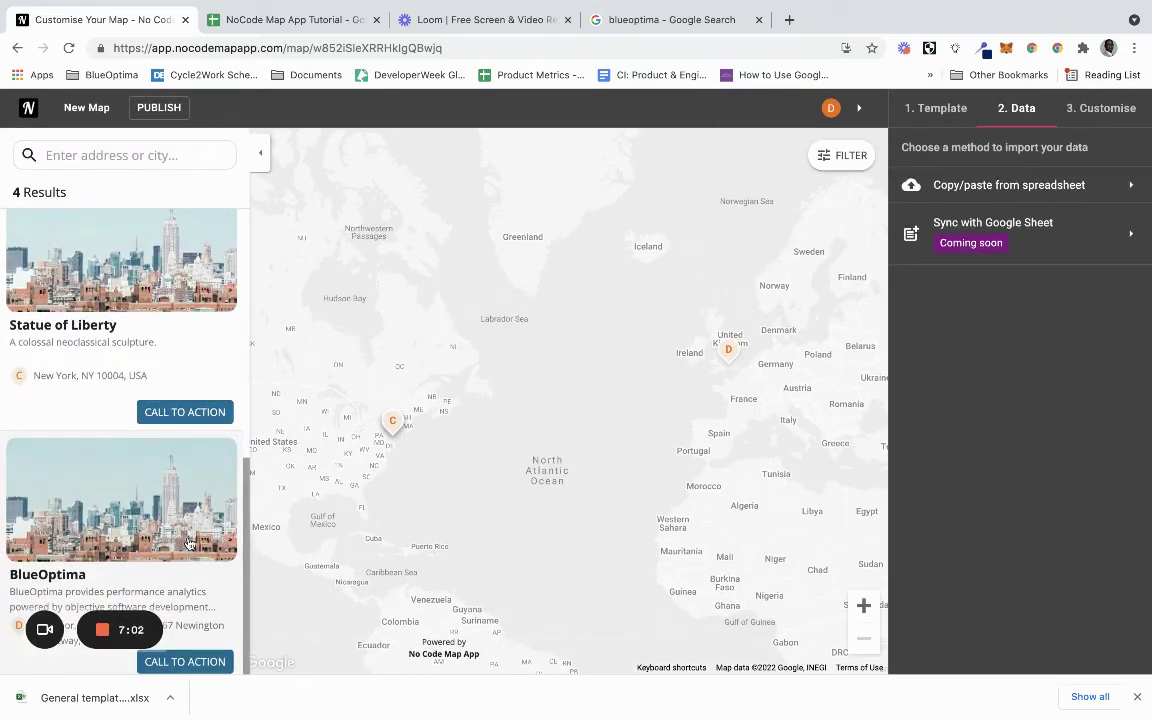
pyautogui.click(199, 596)
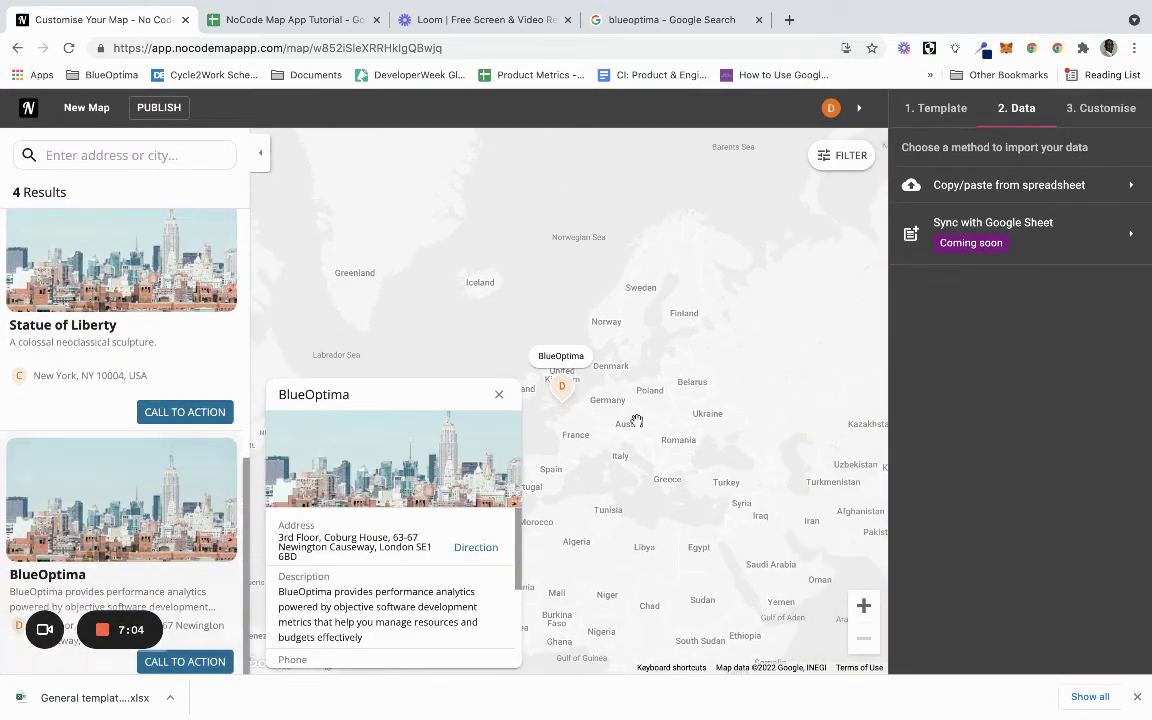
pyautogui.scroll(-3, 445, 617)
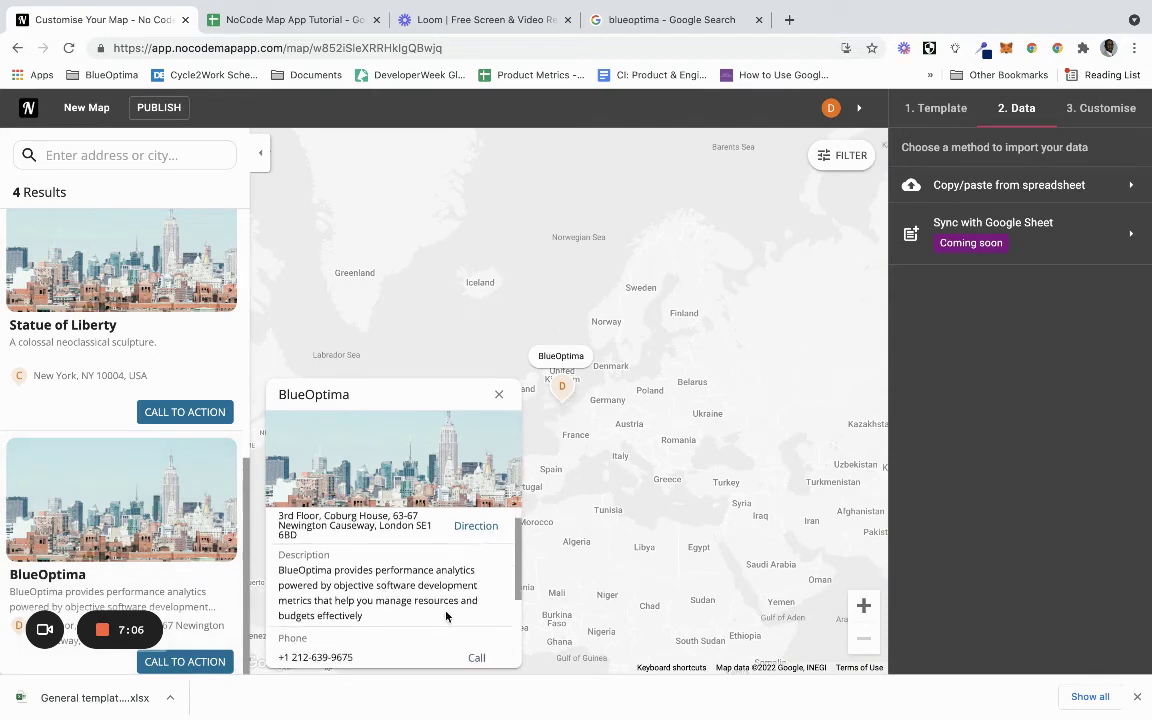
pyautogui.click(498, 396)
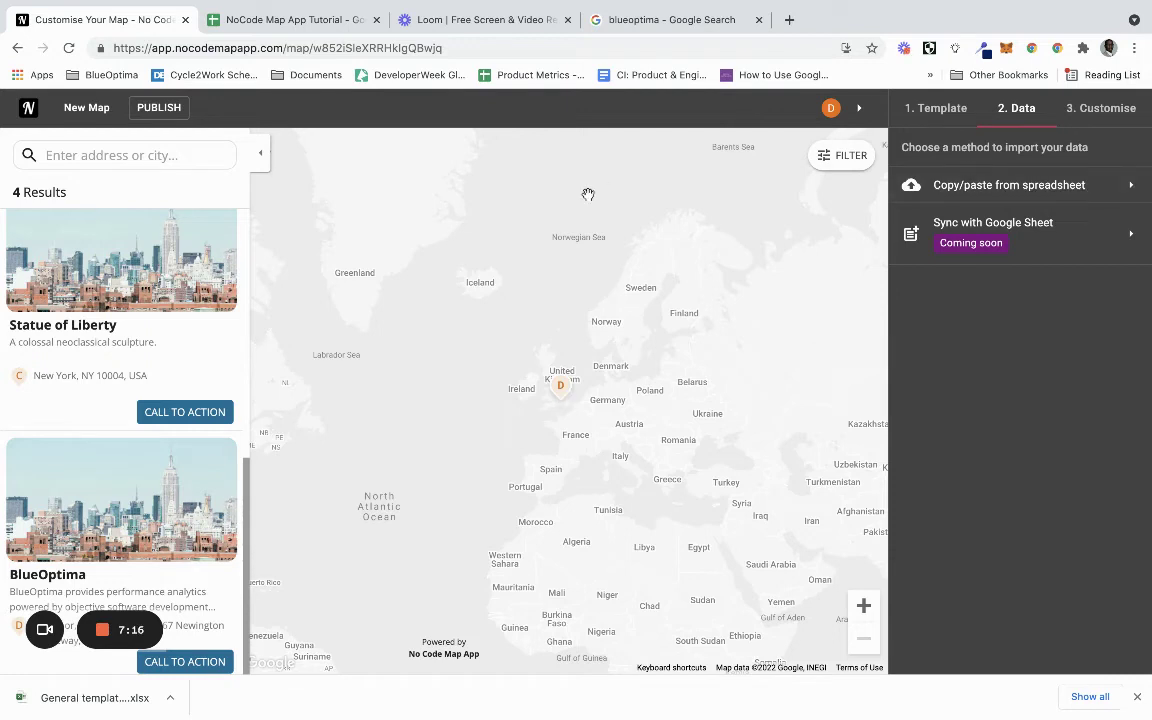
# Step: Switch the map theme to Dark in the Customise options
pyautogui.click(1100, 117)
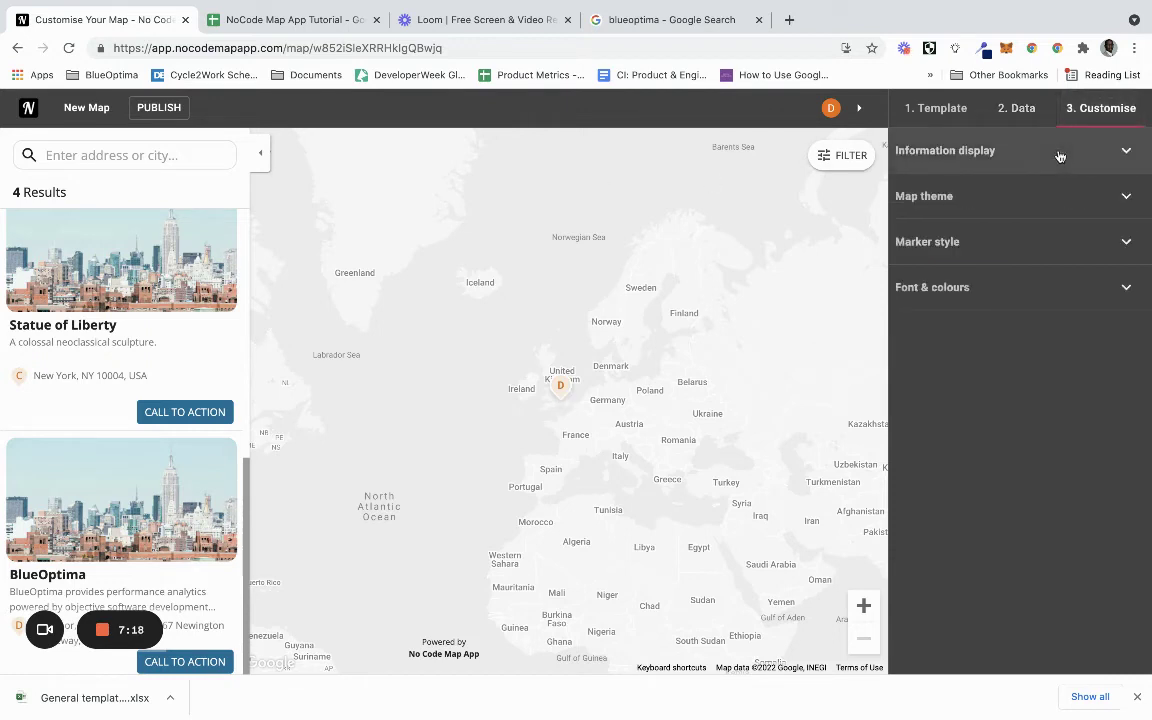
pyautogui.click(1072, 150)
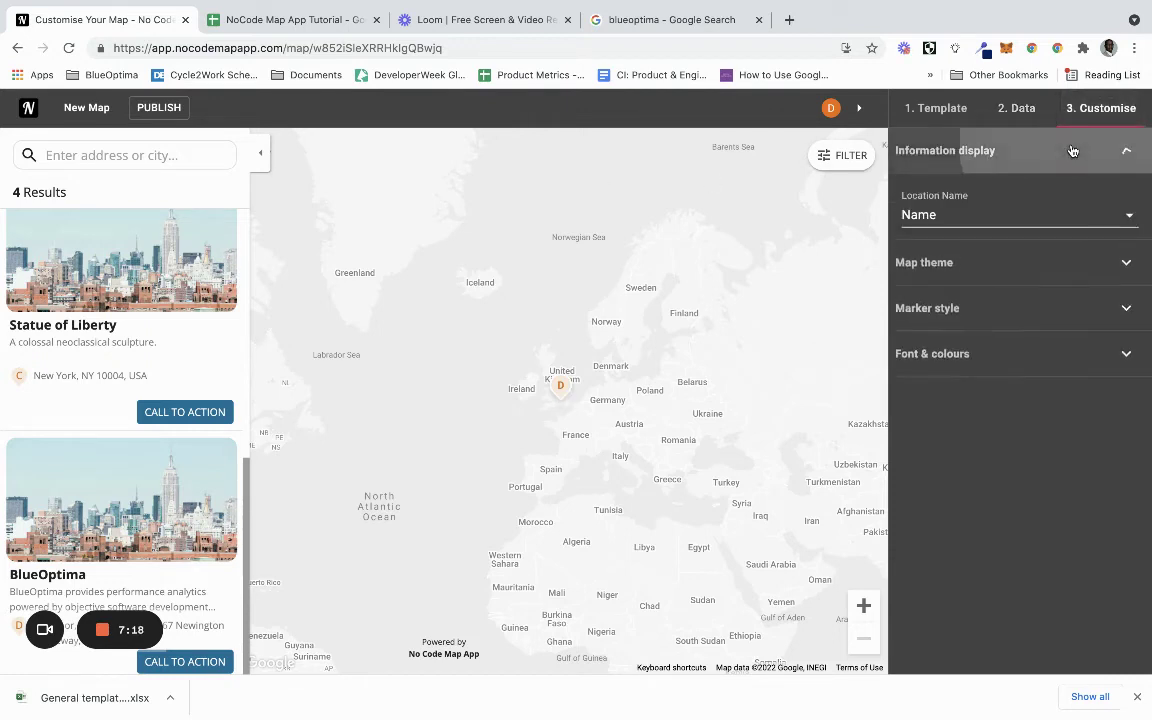
pyautogui.click(970, 120)
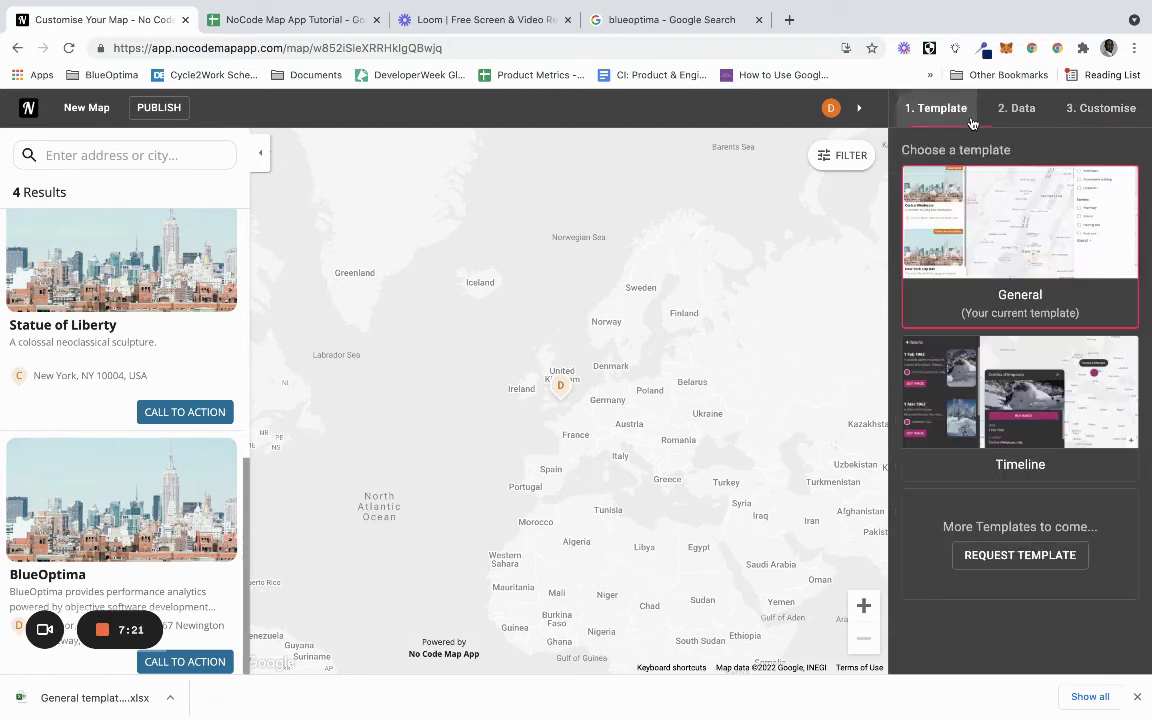
pyautogui.click(1121, 108)
pyautogui.click(1016, 208)
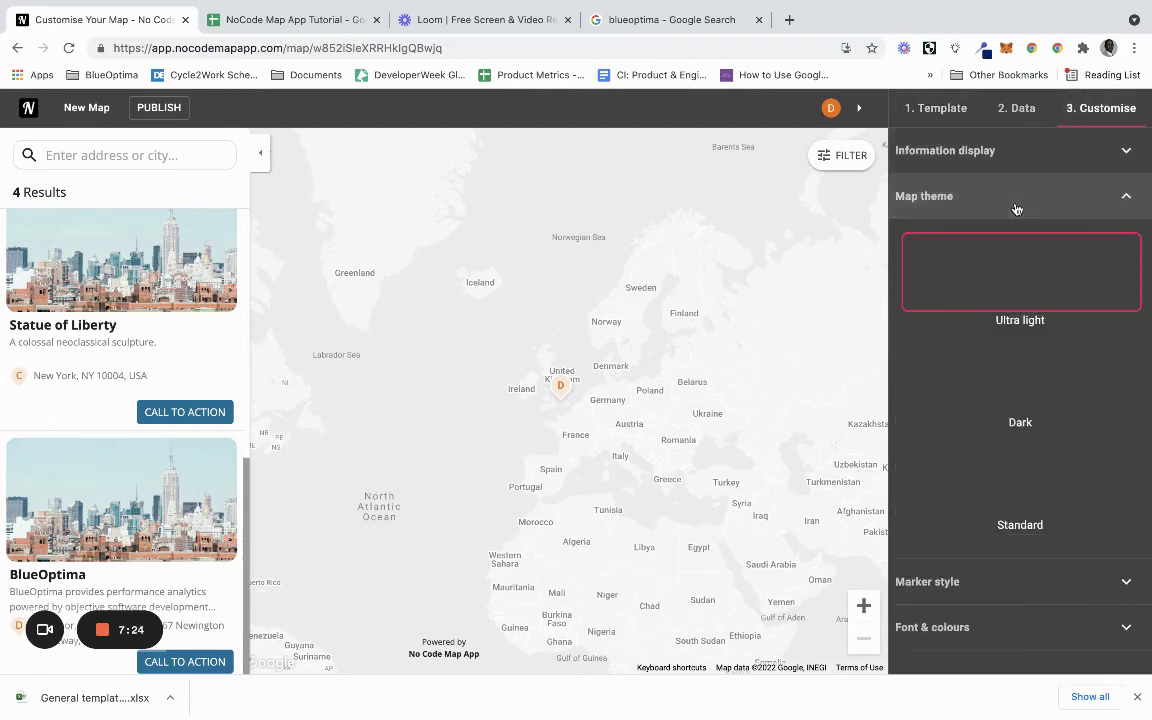
pyautogui.click(1031, 392)
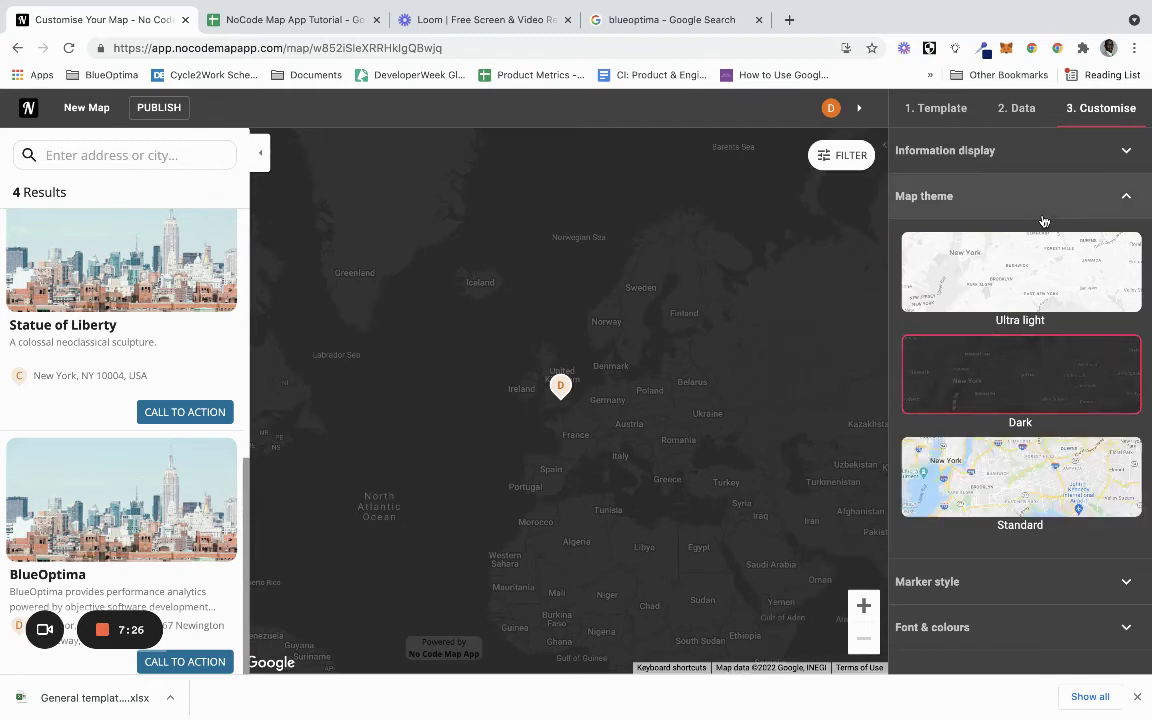
pyautogui.click(1040, 212)
# Step: Change the markers to the third pin shape at the smallest marker size
pyautogui.click(1036, 258)
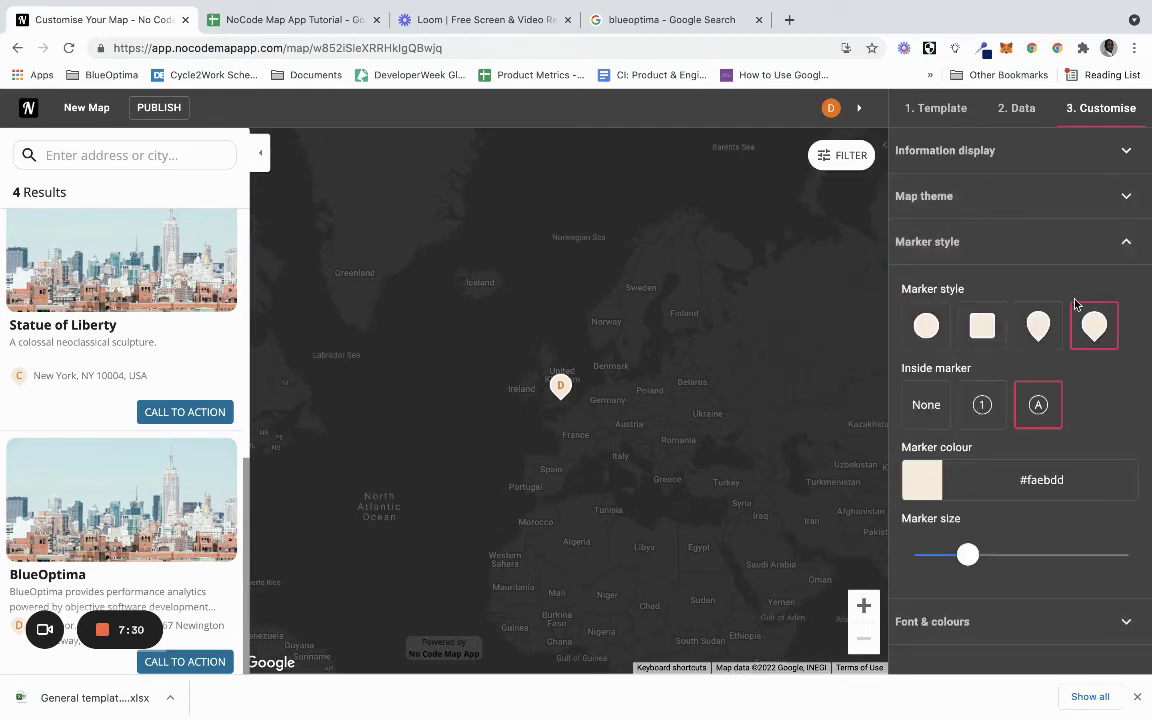
pyautogui.click(1030, 324)
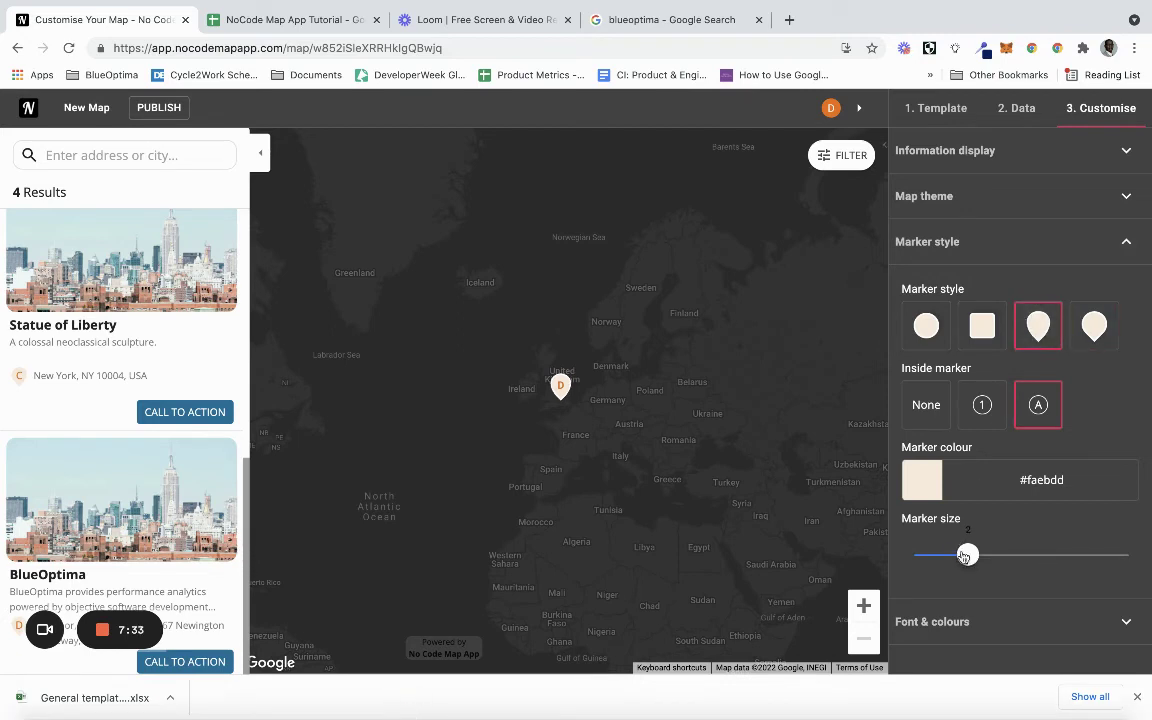
pyautogui.moveTo(967, 555); pyautogui.dragTo(914, 556)
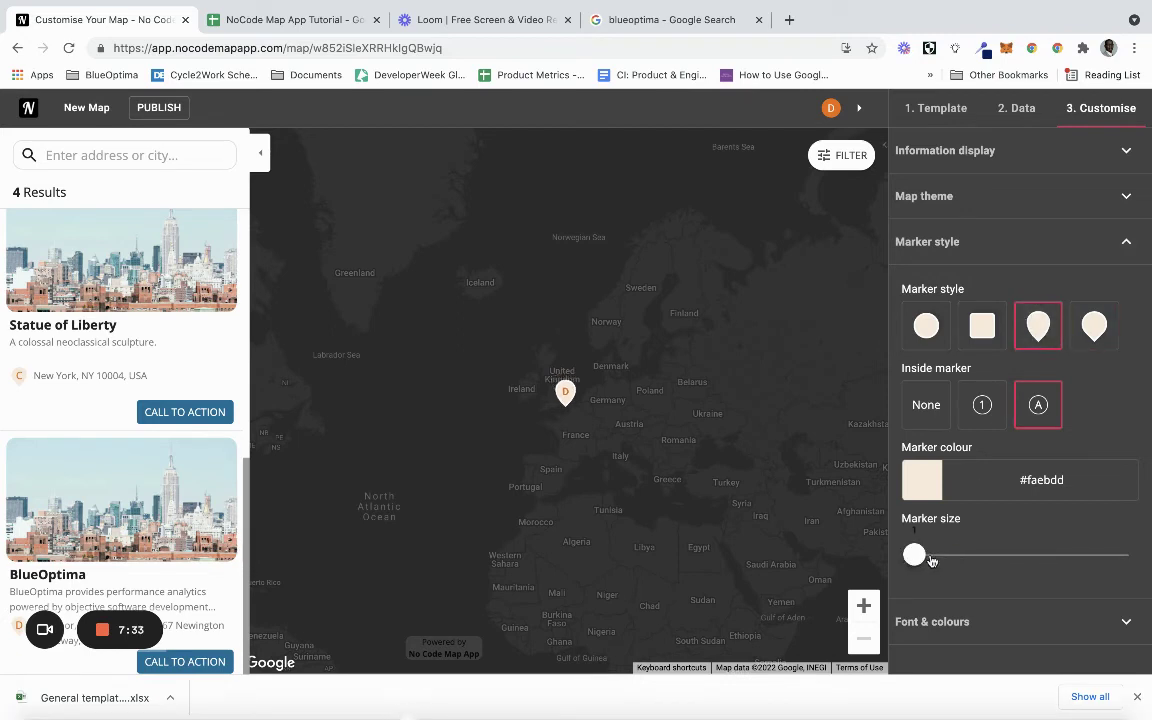
pyautogui.click(1057, 235)
pyautogui.click(1033, 299)
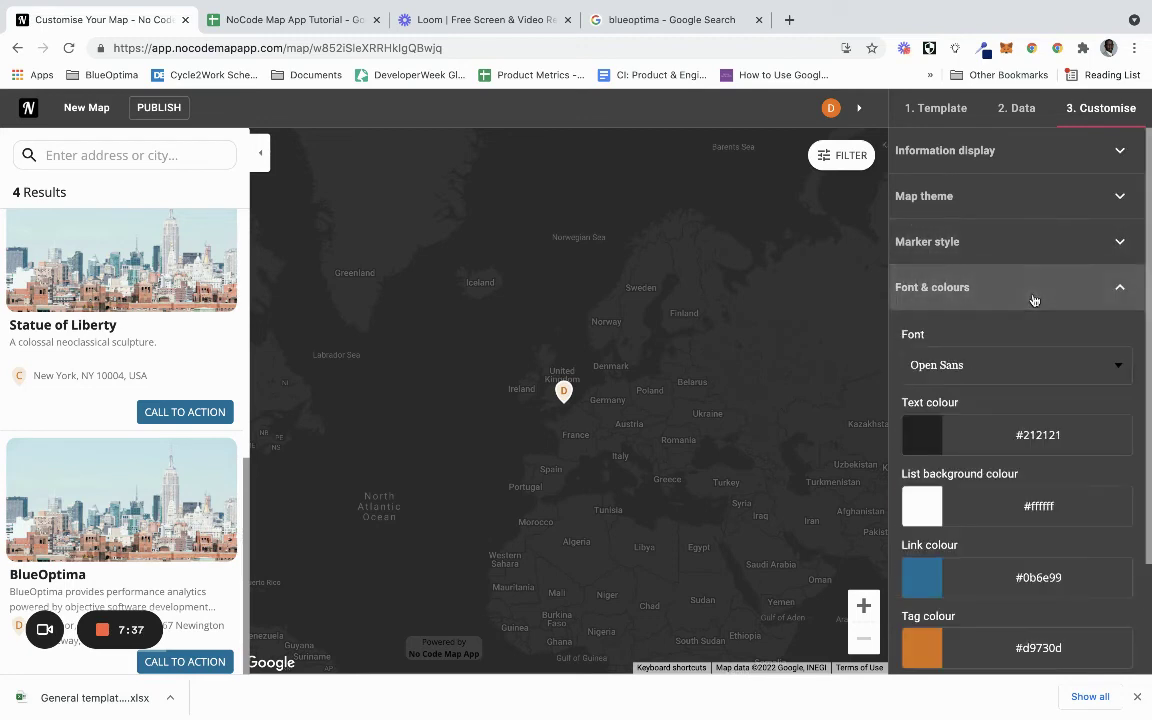
pyautogui.scroll(-3, 1035, 301)
pyautogui.scroll(3, 1028, 406)
pyautogui.click(1017, 292)
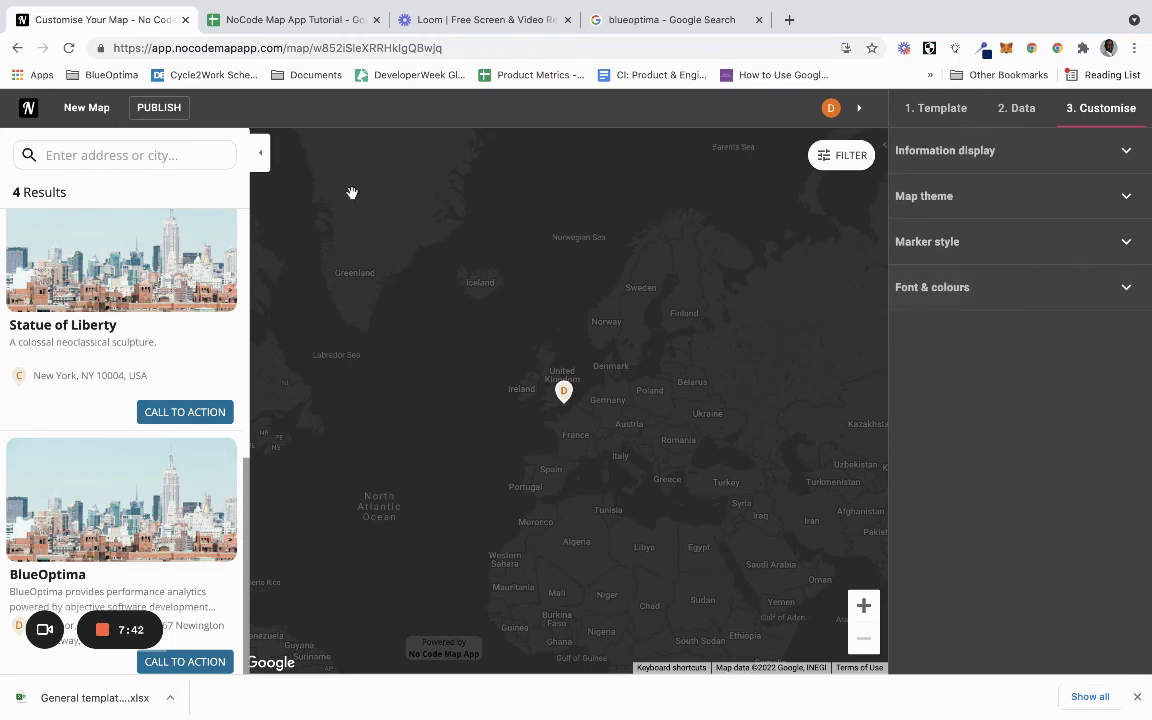
# Step: Turn publishing on, copy the standalone page link and load it in a new tab
pyautogui.click(159, 108)
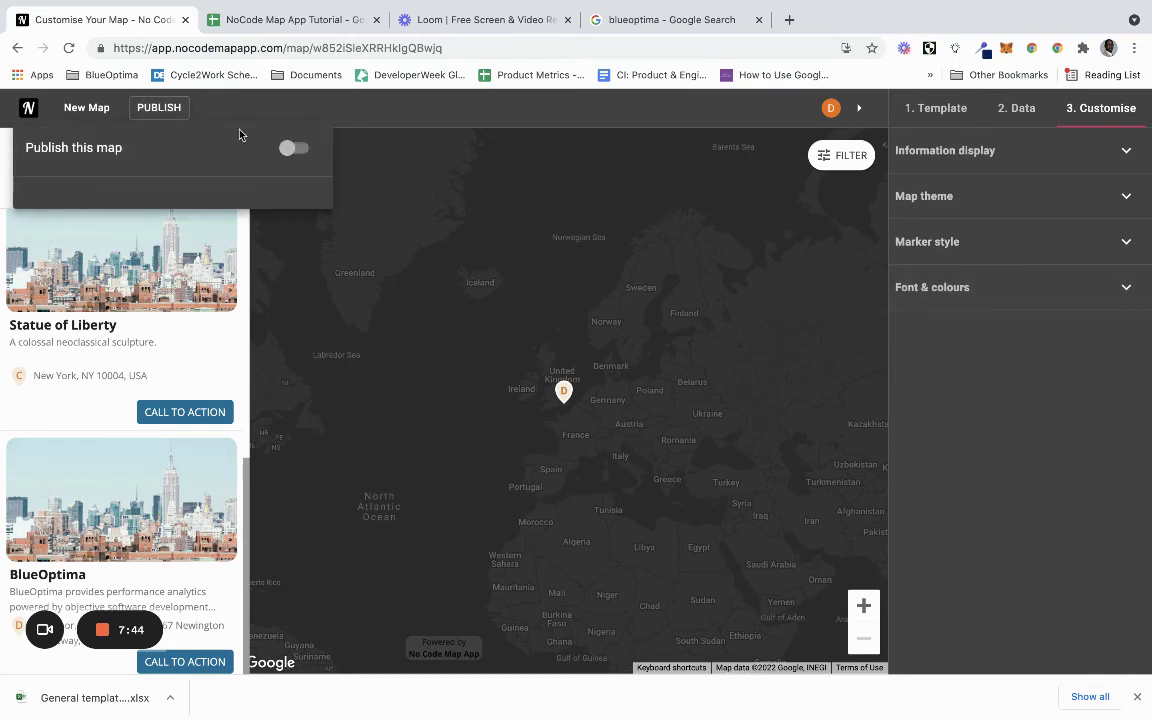
pyautogui.click(292, 149)
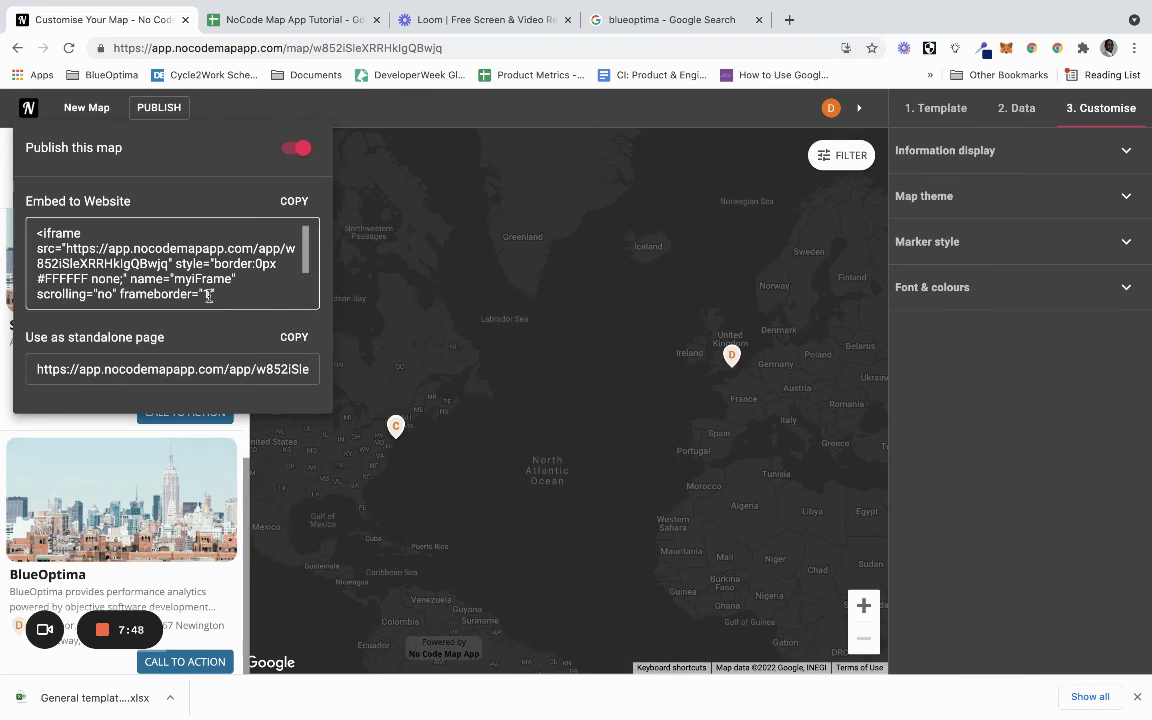
pyautogui.moveTo(168, 369); pyautogui.dragTo(151, 370)
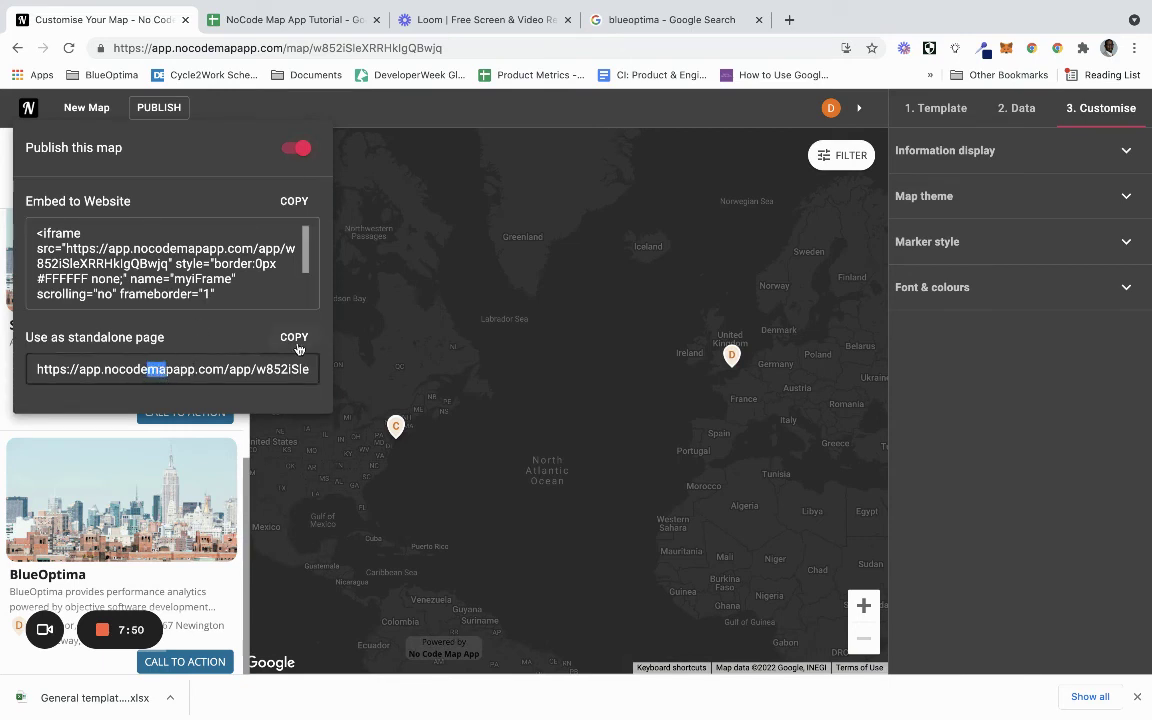
pyautogui.click(296, 339)
pyautogui.click(787, 20)
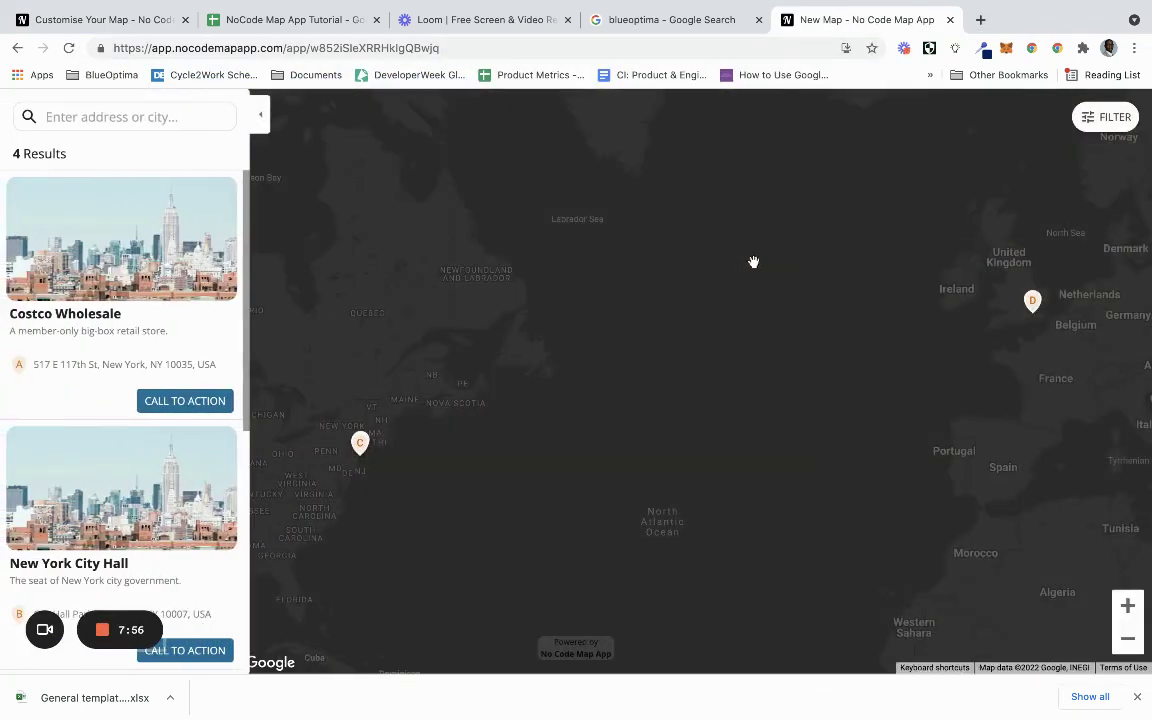
# Step: View and close BlueOptima's popup on the published dark map, then dismiss the Publish popover in the editor
pyautogui.scroll(-5, 185, 365)
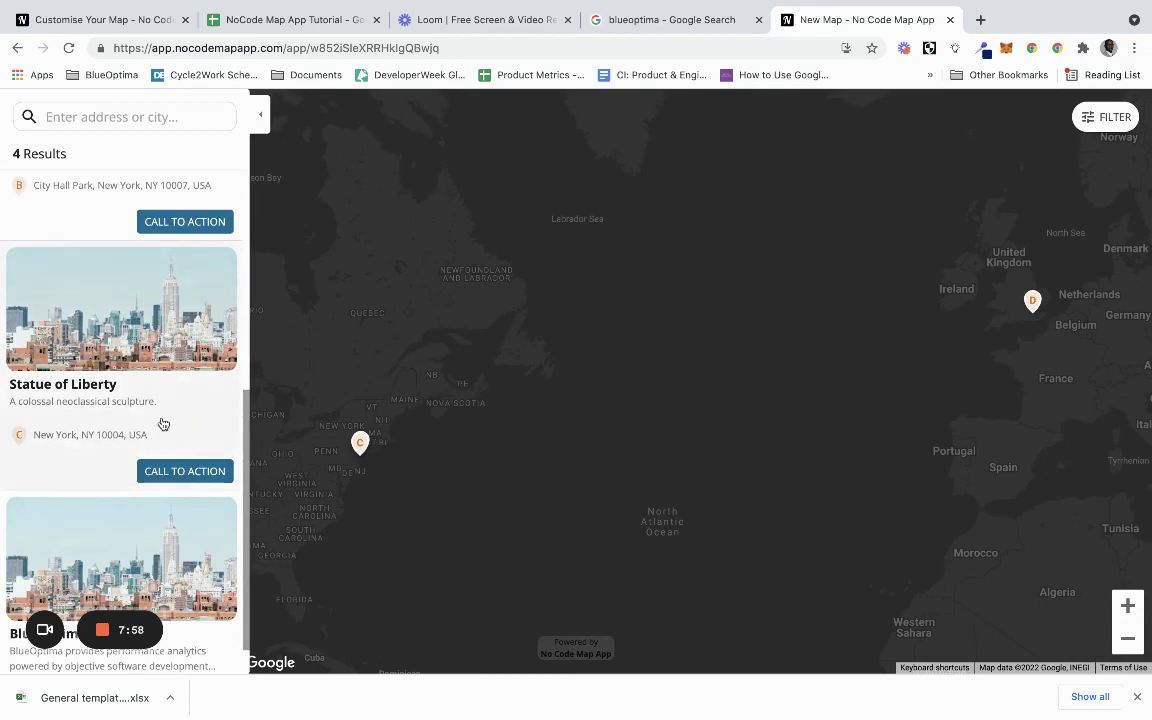
pyautogui.click(178, 535)
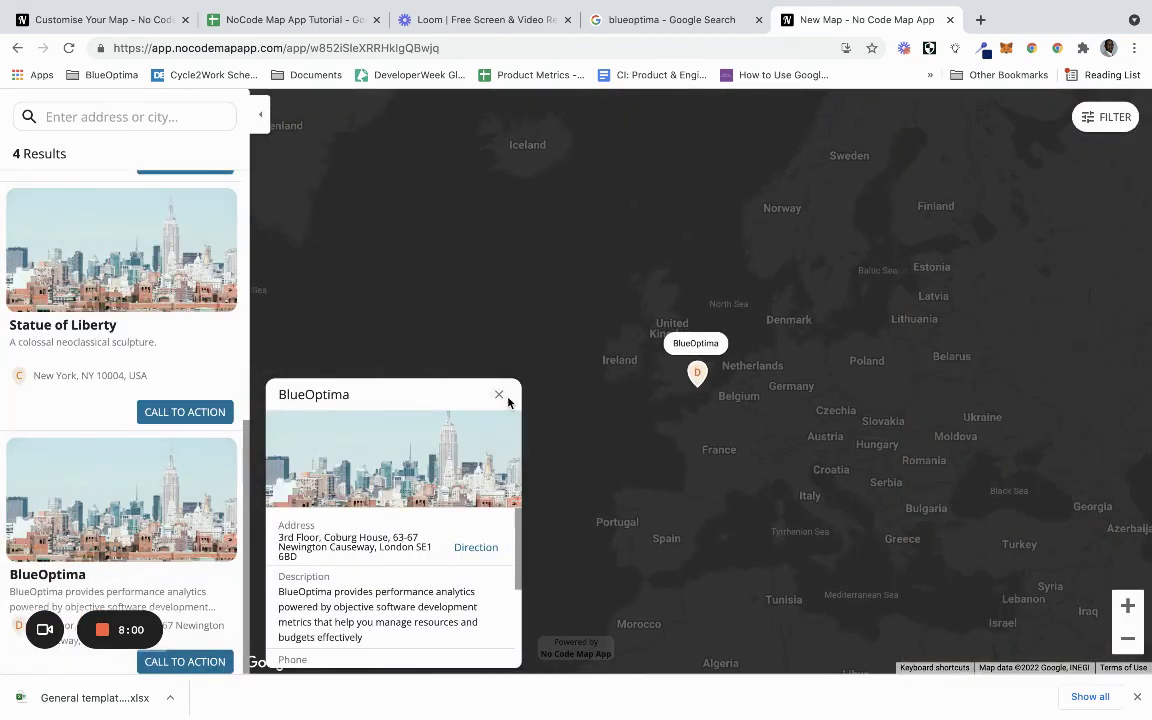
pyautogui.click(500, 396)
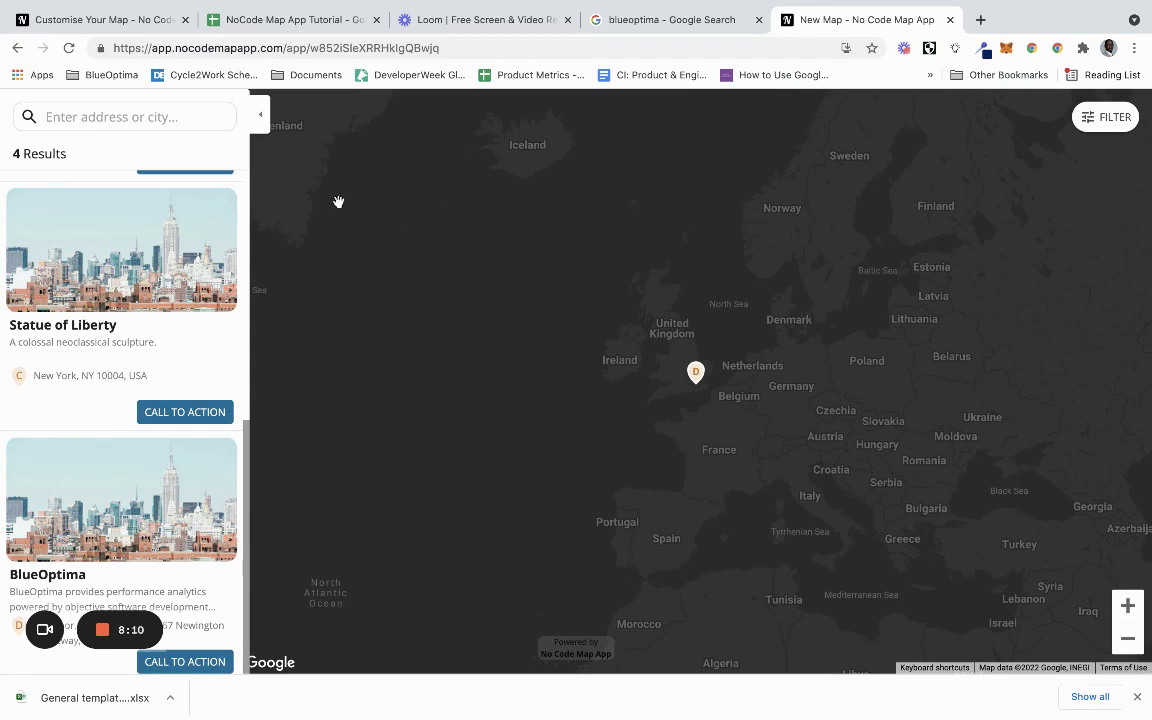
pyautogui.click(134, 28)
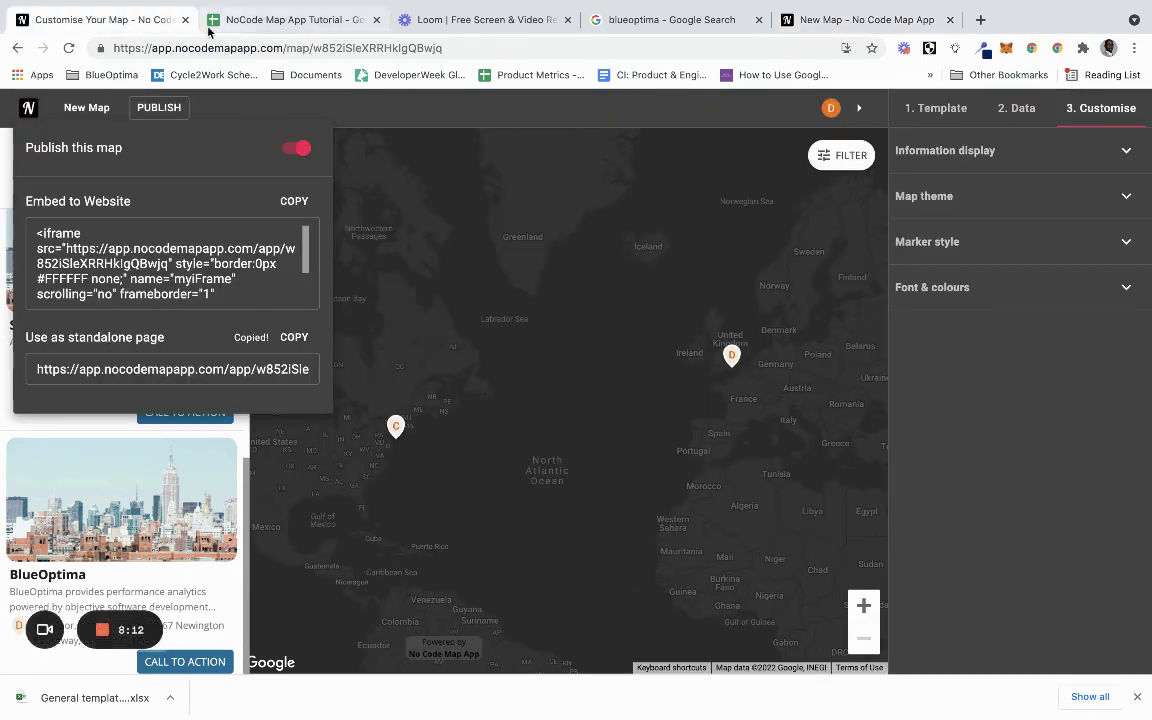
pyautogui.click(512, 281)
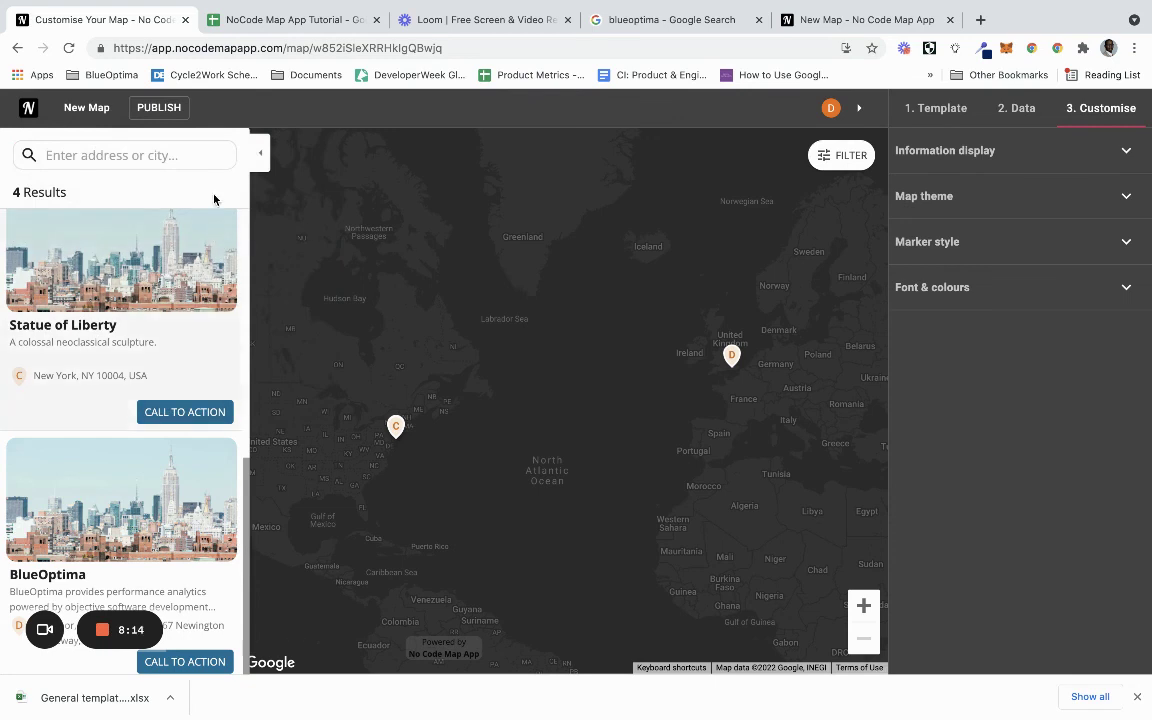